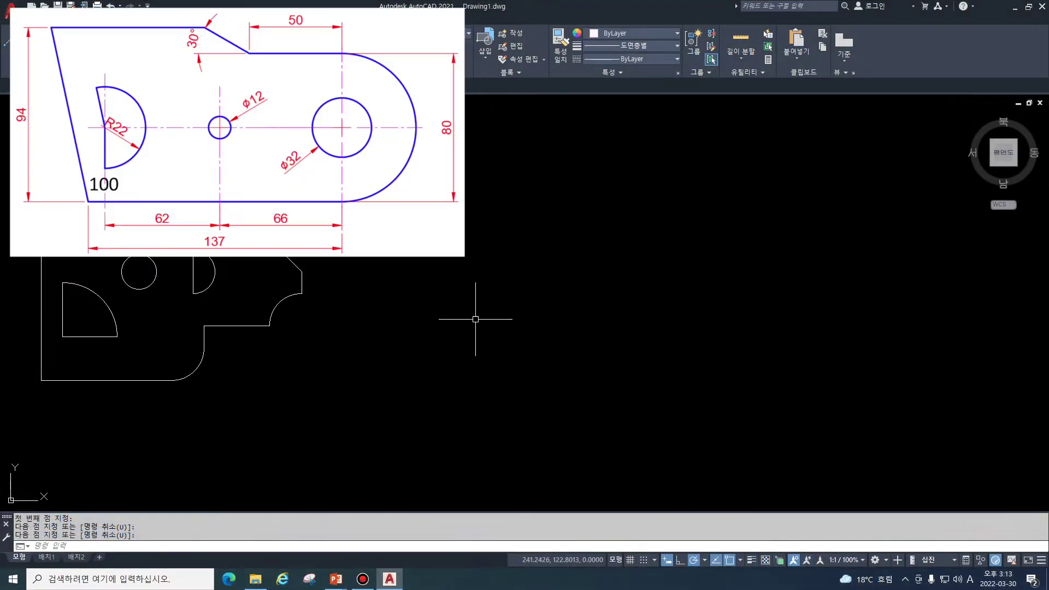
Draw a 137-unit horizontal base line from a picked start point.
{"action": "type", "text": "L"}
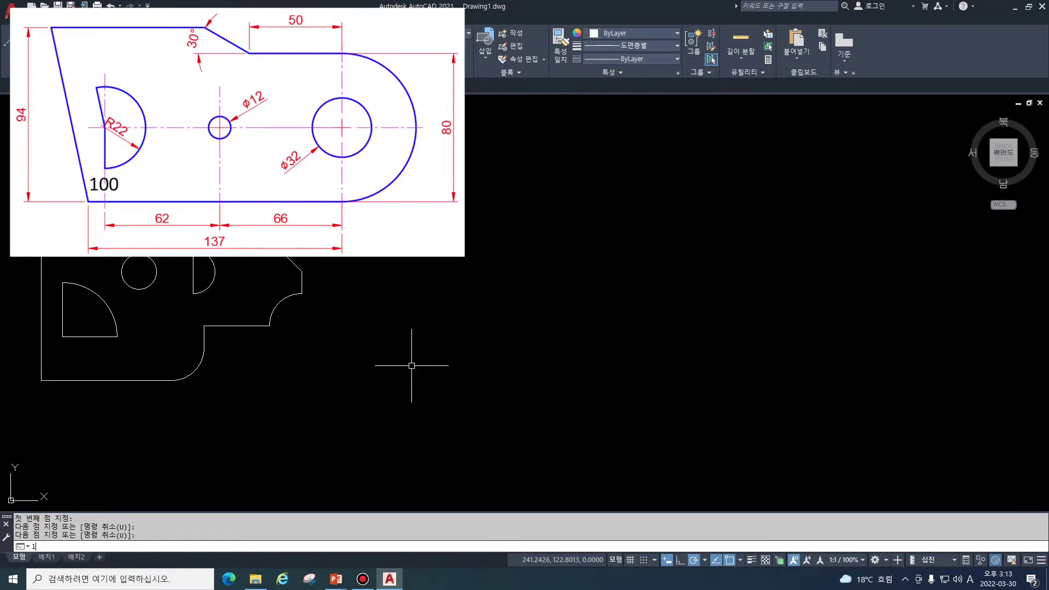
{"action": "key", "text": "Return"}
{"action": "left_click", "coordinate": [408, 356]}
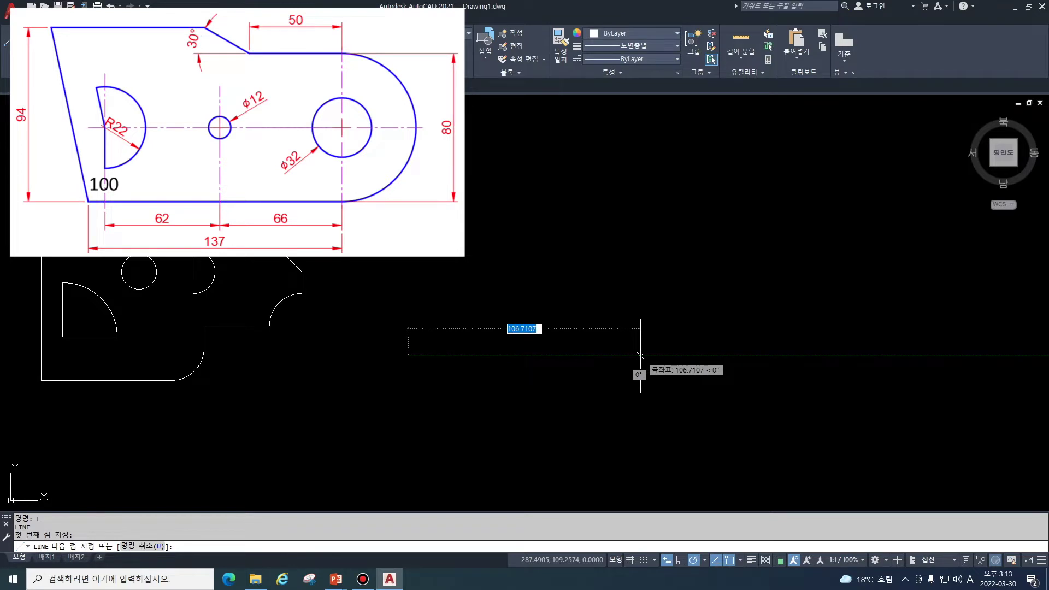
{"action": "type", "text": "137"}
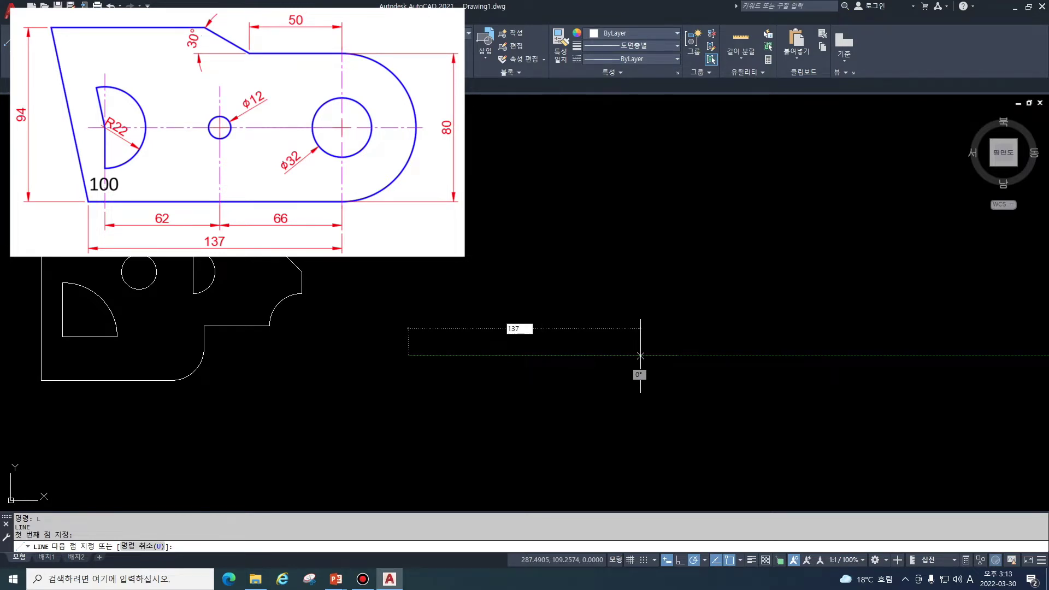
{"action": "key", "text": "Return"}
{"action": "key", "text": "Return"}
{"action": "type", "text": "l"}
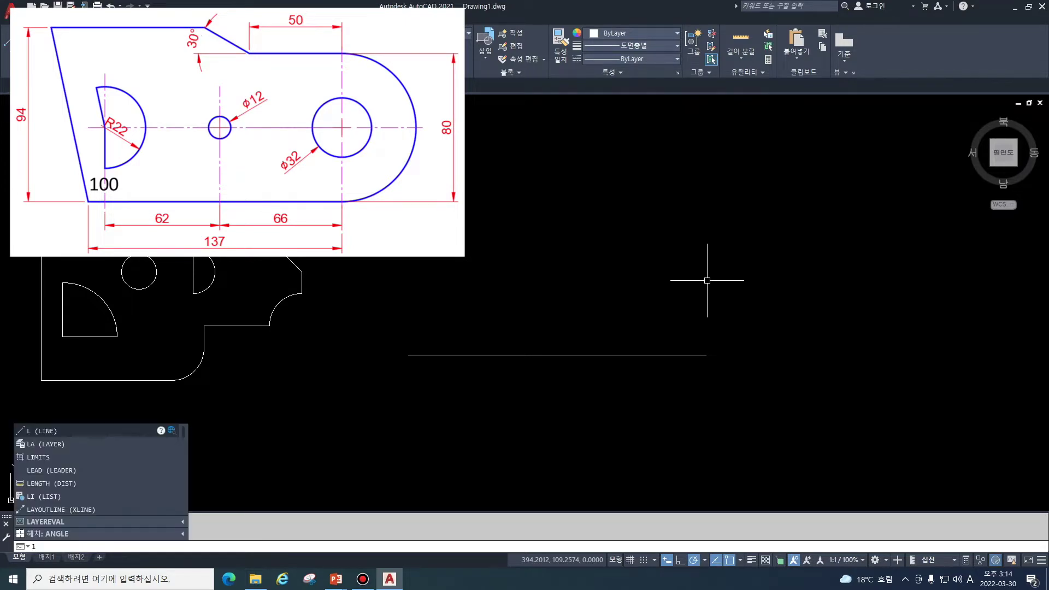
Draw a 50-unit leftward line starting 80 units above the base line's right end.
{"action": "key", "text": "Return"}
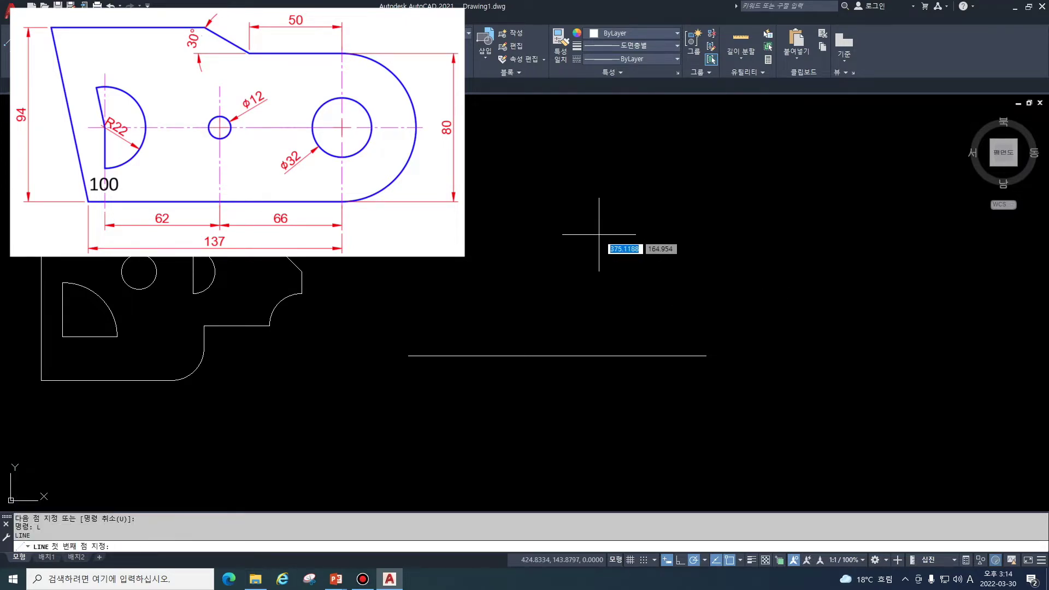
{"action": "right_click", "coordinate": [600, 236], "text": "shift"}
{"action": "left_click", "coordinate": [633, 256]}
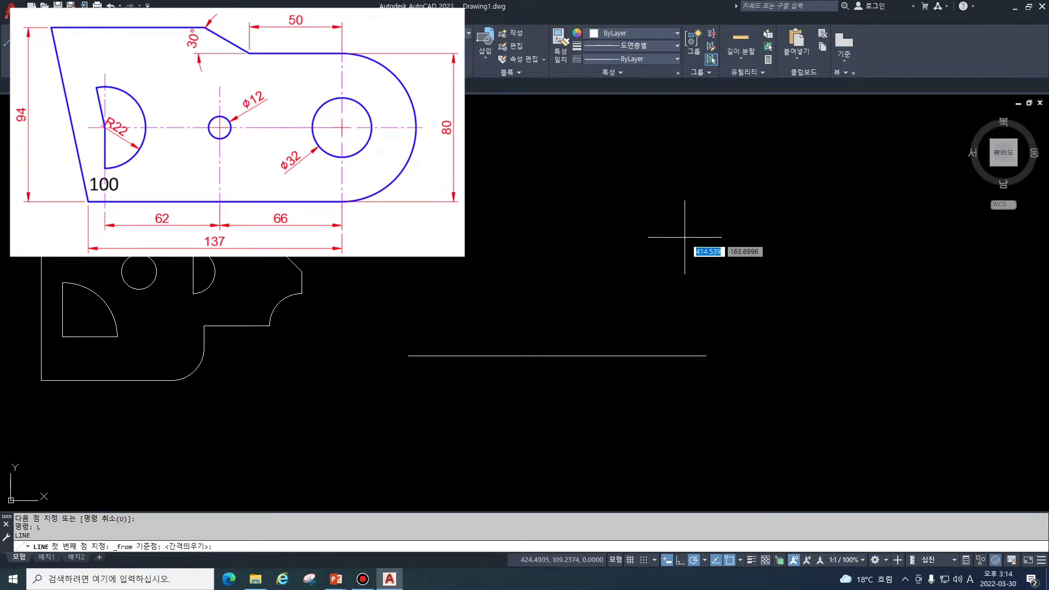
{"action": "type", "text": "@"}
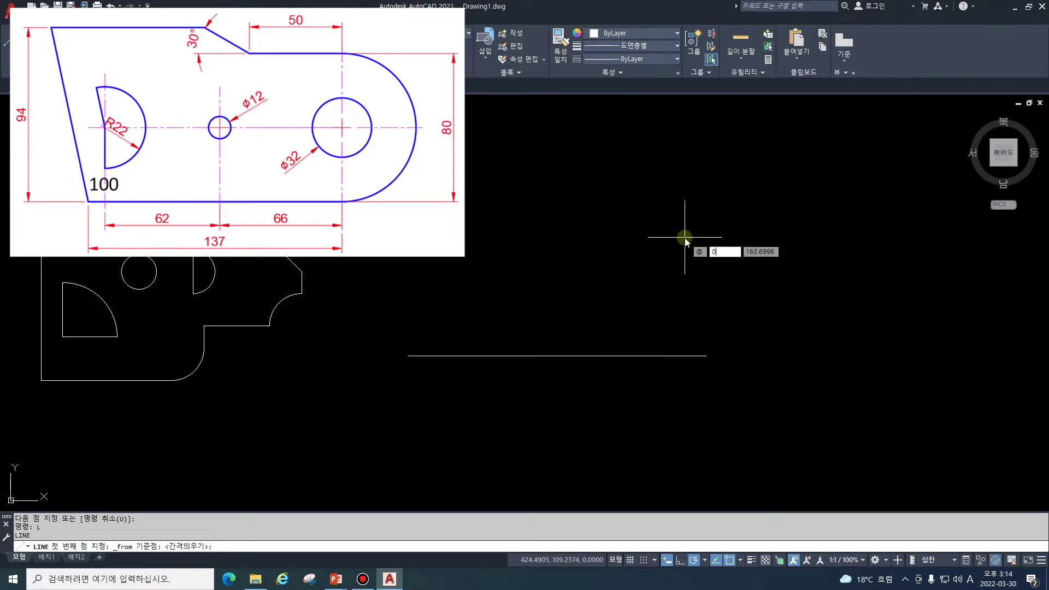
{"action": "type", "text": "0,"}
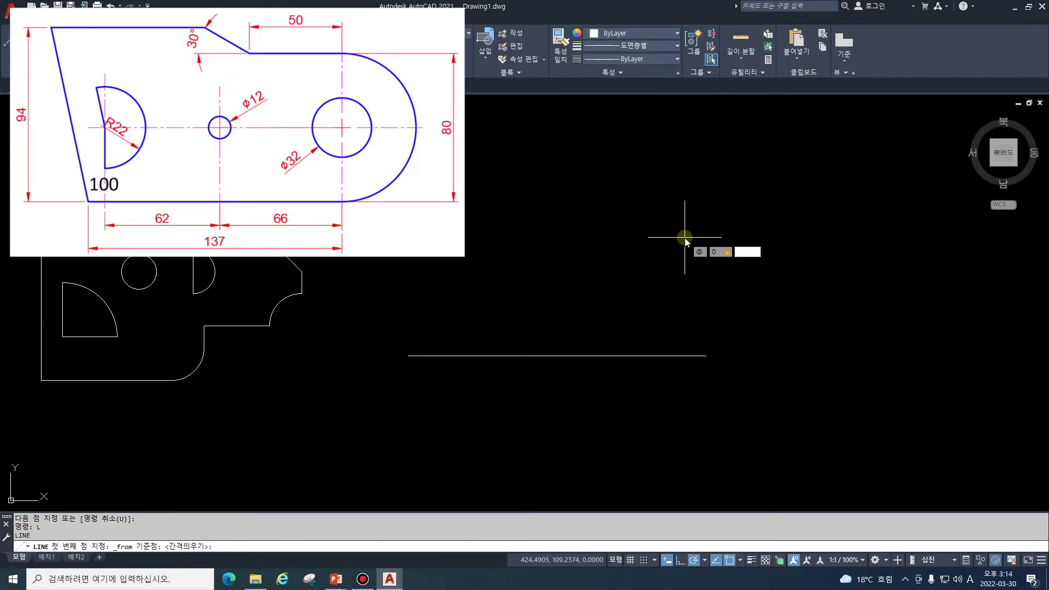
{"action": "left_click", "coordinate": [684, 237]}
{"action": "key", "text": "Return"}
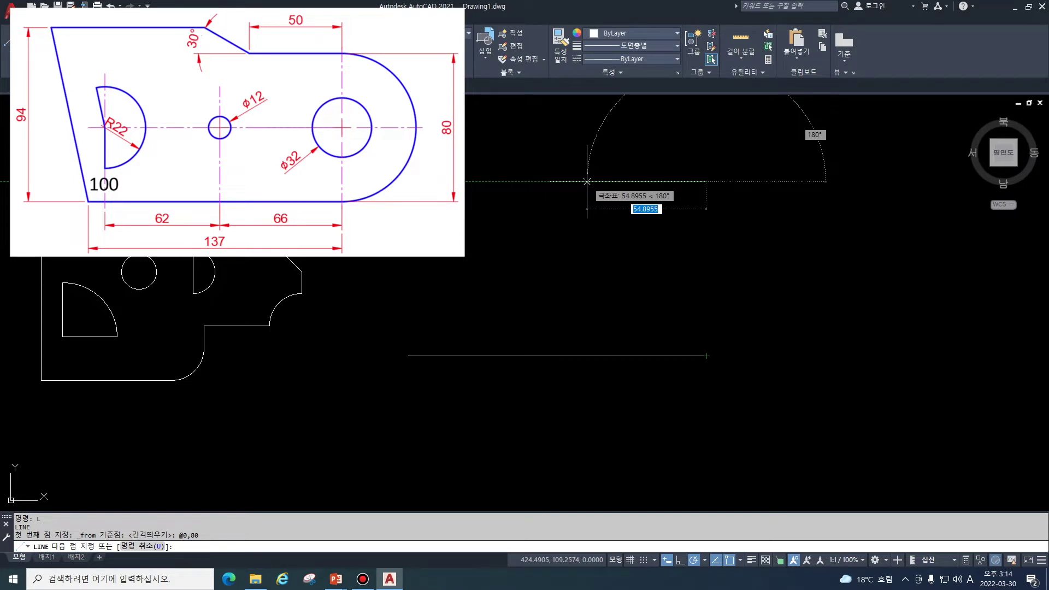
{"action": "type", "text": "50"}
{"action": "key", "text": "Return"}
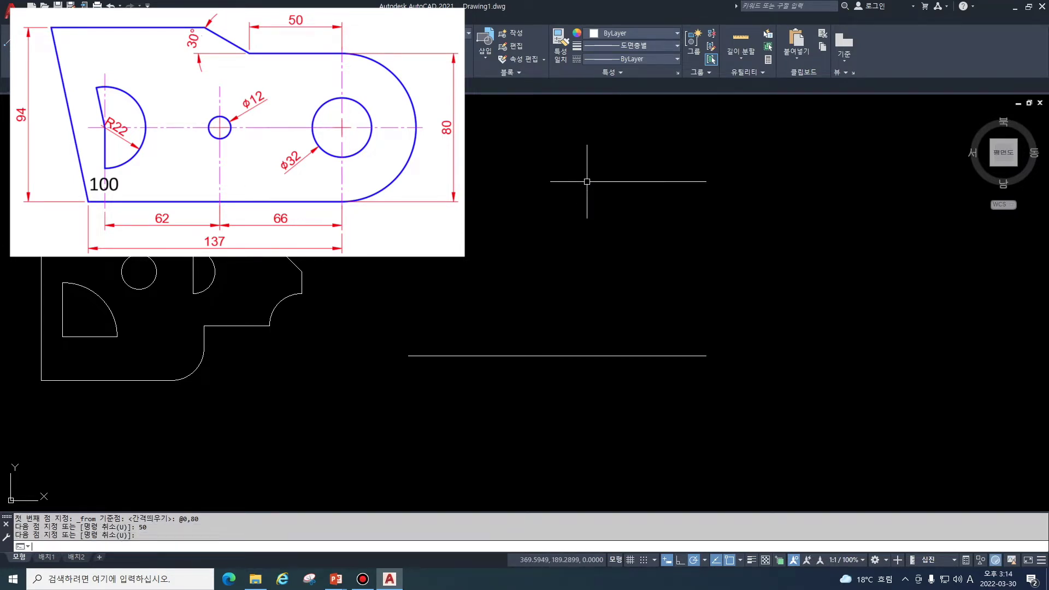
{"action": "key", "text": "Return"}
{"action": "middle_click_drag", "start_coordinate": [647, 239], "coordinate": [283, 248]}
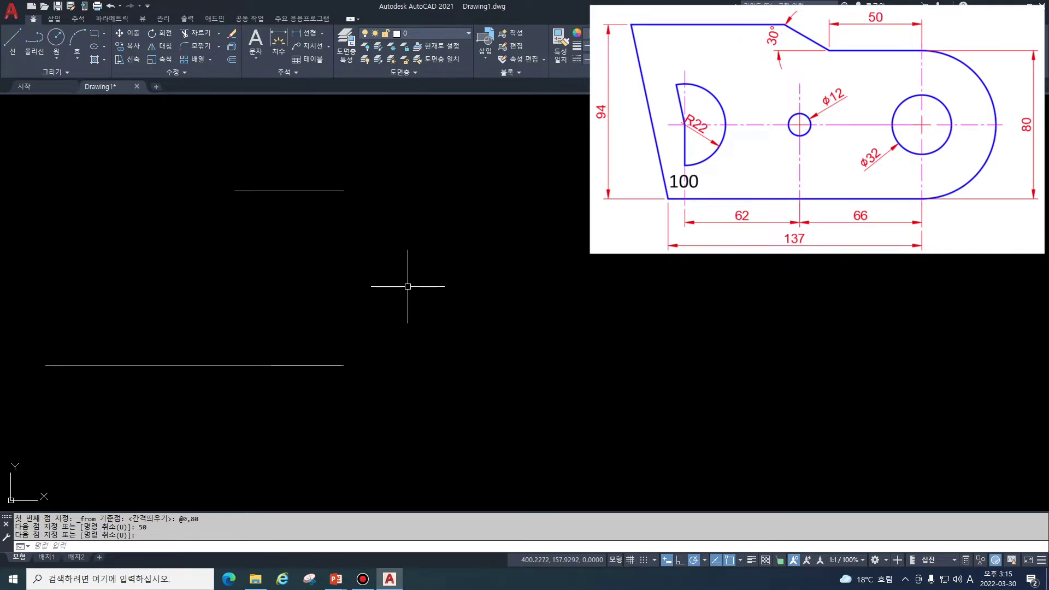
{"action": "type", "text": "a"}
Arc from the bottom line's right end to the top line's end, centred midway between them.
{"action": "key", "text": "Return"}
{"action": "type", "text": "A"}
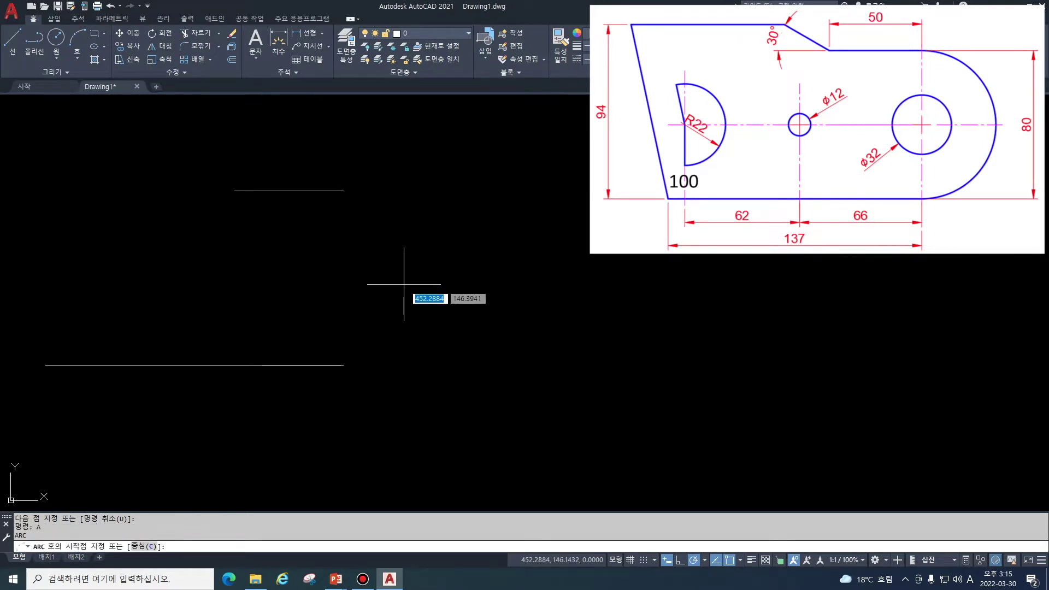
{"action": "left_click", "coordinate": [343, 365]}
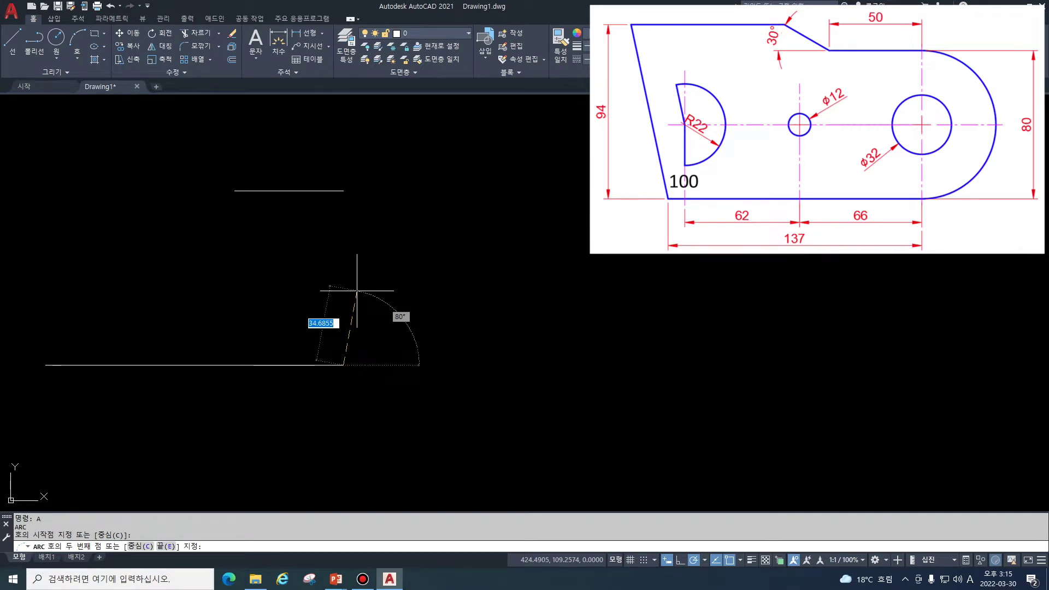
{"action": "type", "text": "c"}
{"action": "key", "text": "Return"}
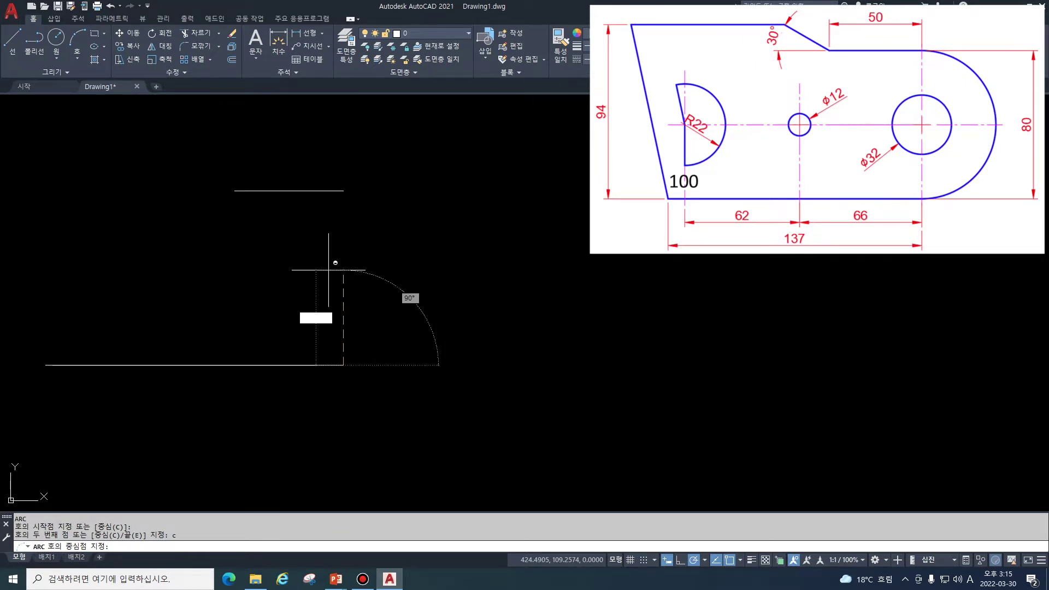
{"action": "right_click", "coordinate": [328, 270], "text": "shift"}
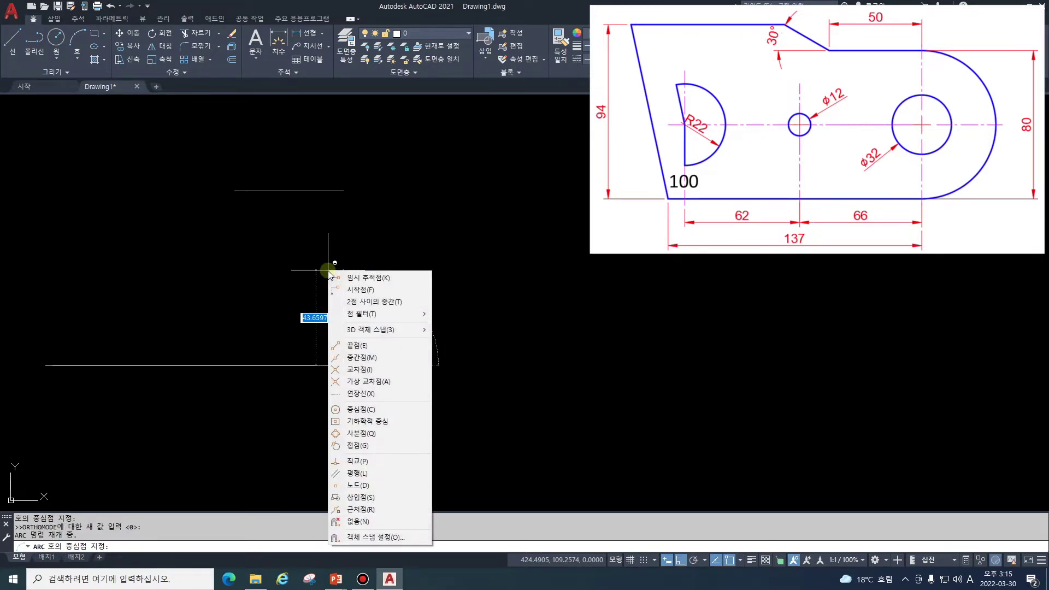
{"action": "left_click", "coordinate": [394, 303]}
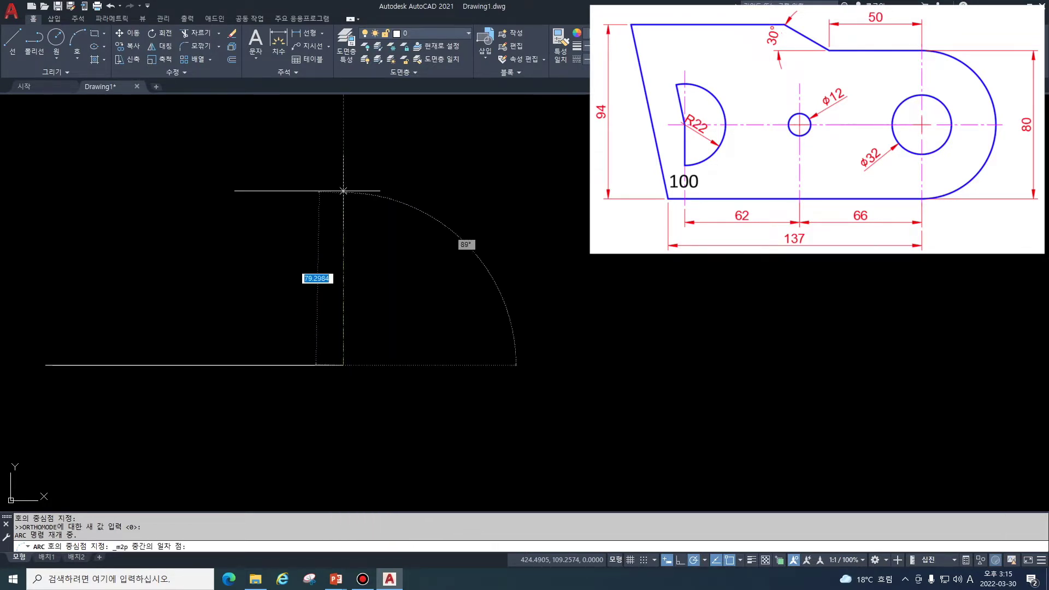
{"action": "left_click", "coordinate": [343, 190]}
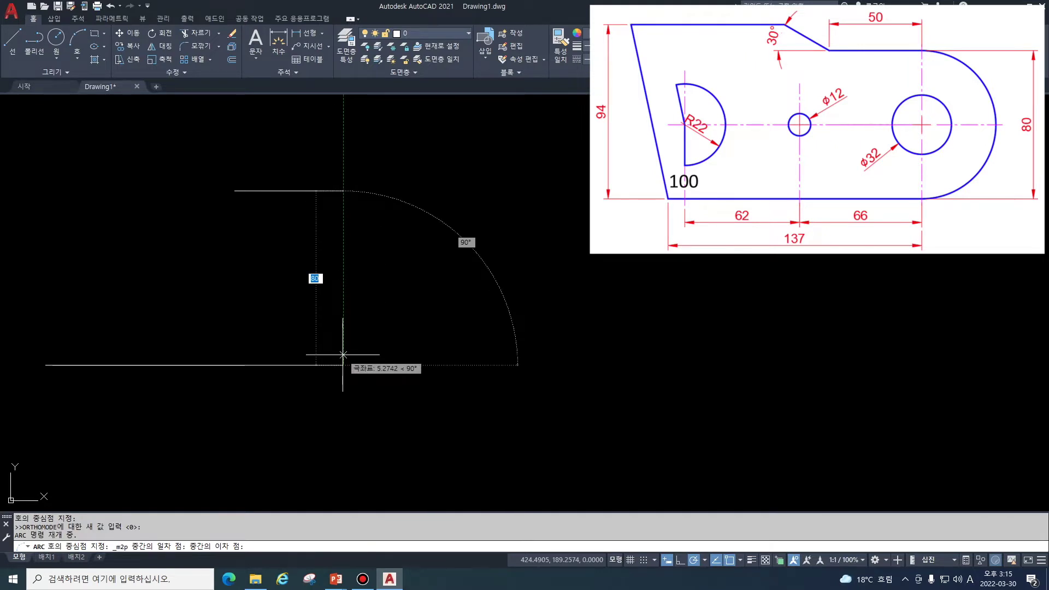
{"action": "left_click", "coordinate": [343, 363]}
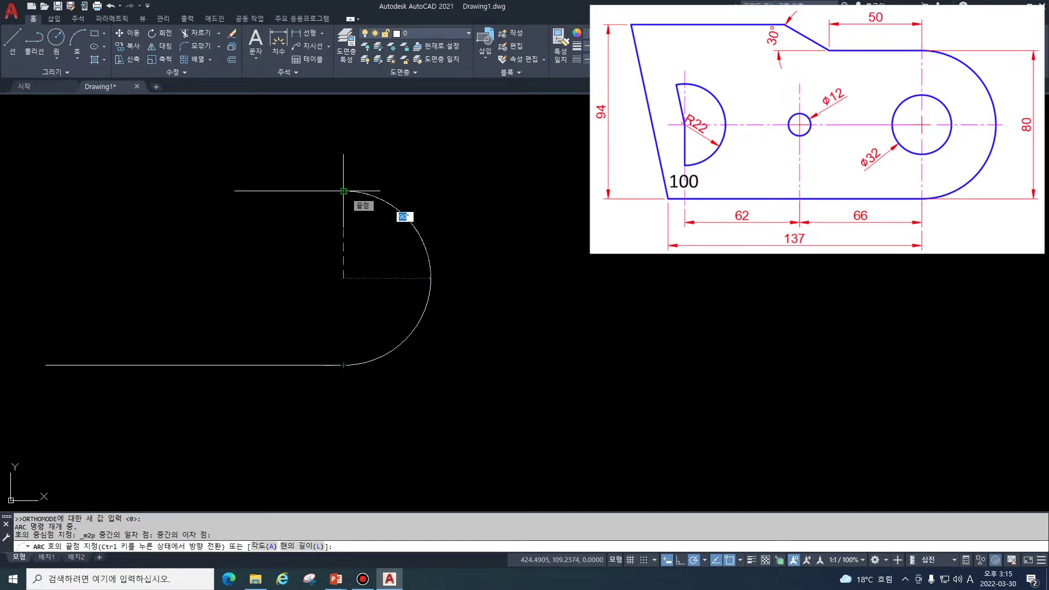
{"action": "left_click", "coordinate": [343, 191]}
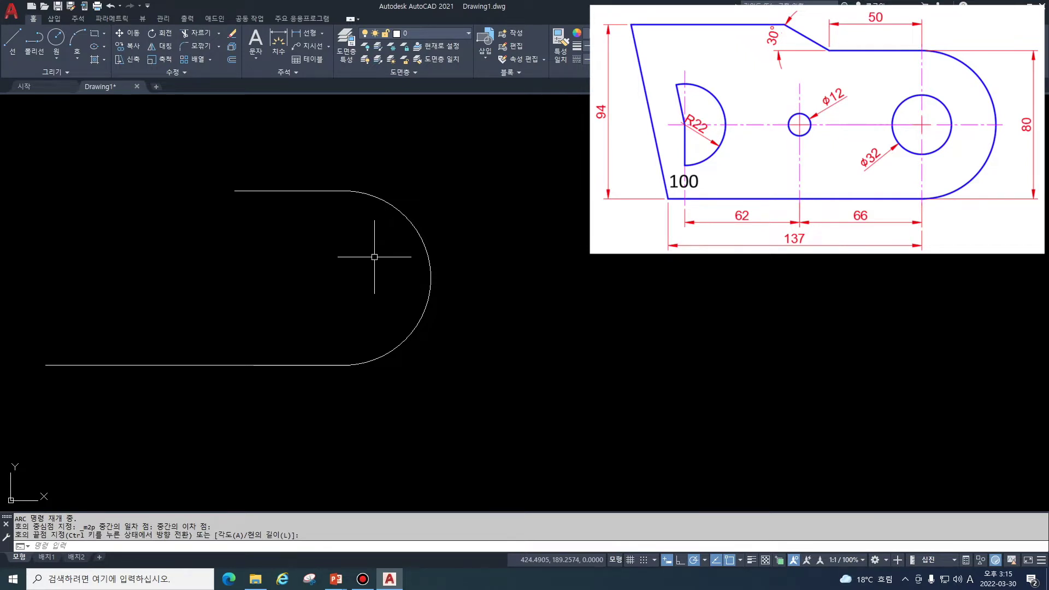
{"action": "type", "text": "c"}
Draw a diameter-32 circle concentric with the arc's centre.
{"action": "key", "text": "Return"}
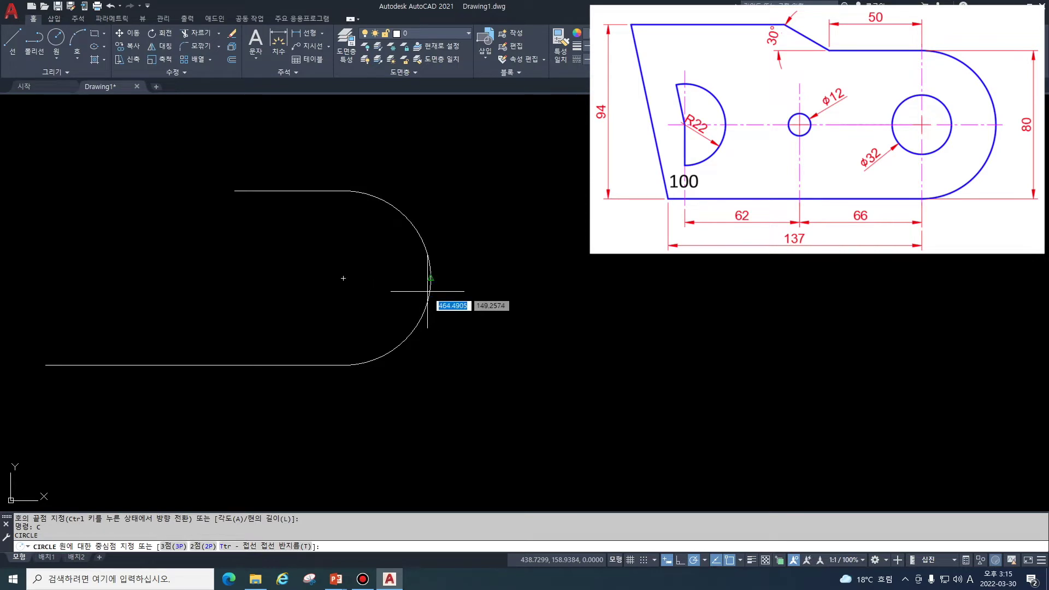
{"action": "left_click", "coordinate": [343, 278]}
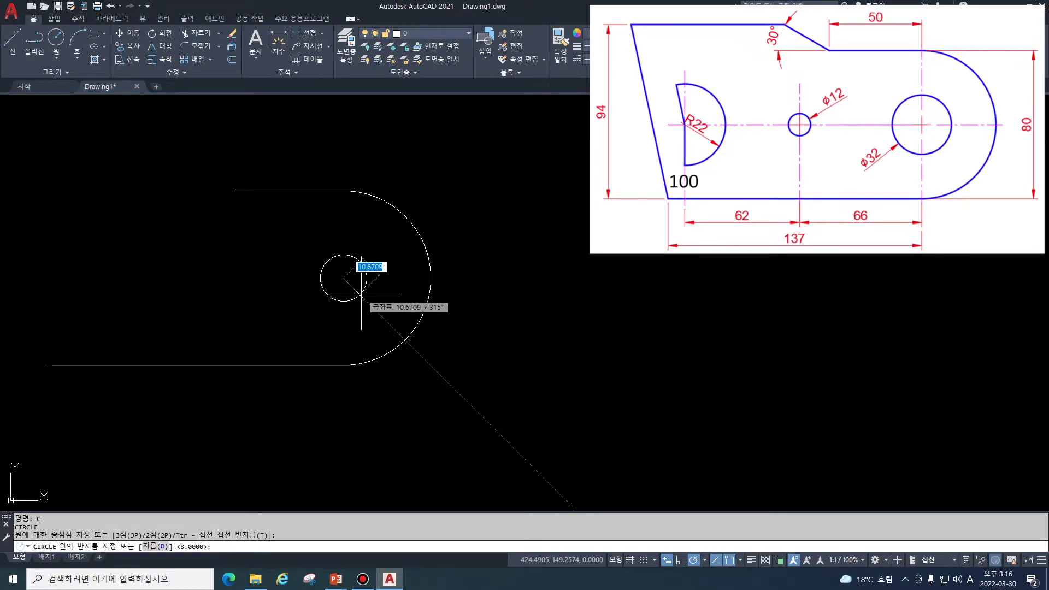
{"action": "type", "text": "d"}
{"action": "key", "text": "Return"}
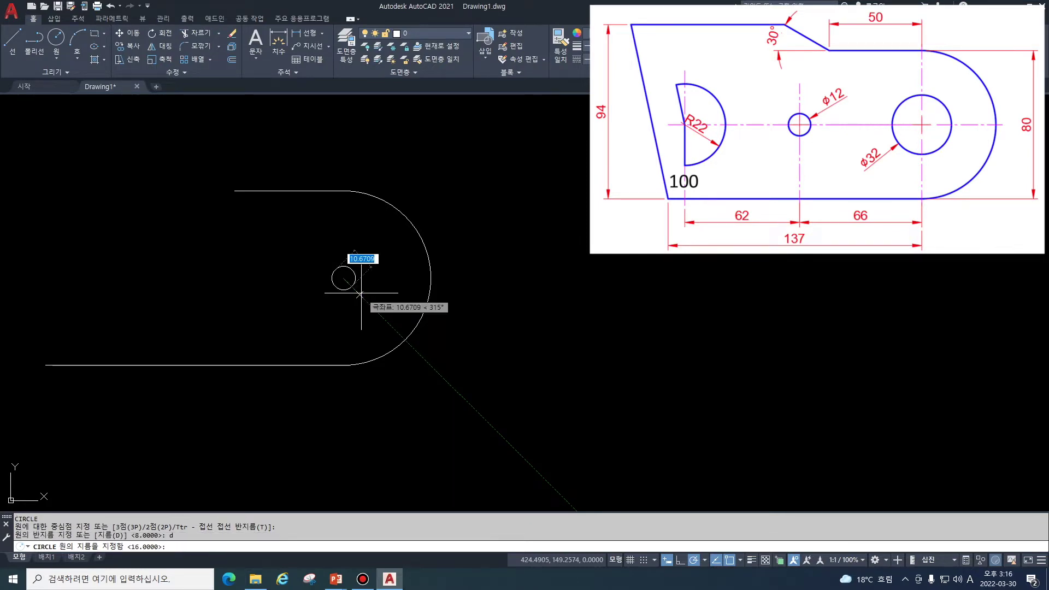
{"action": "type", "text": "32"}
{"action": "key", "text": "Return"}
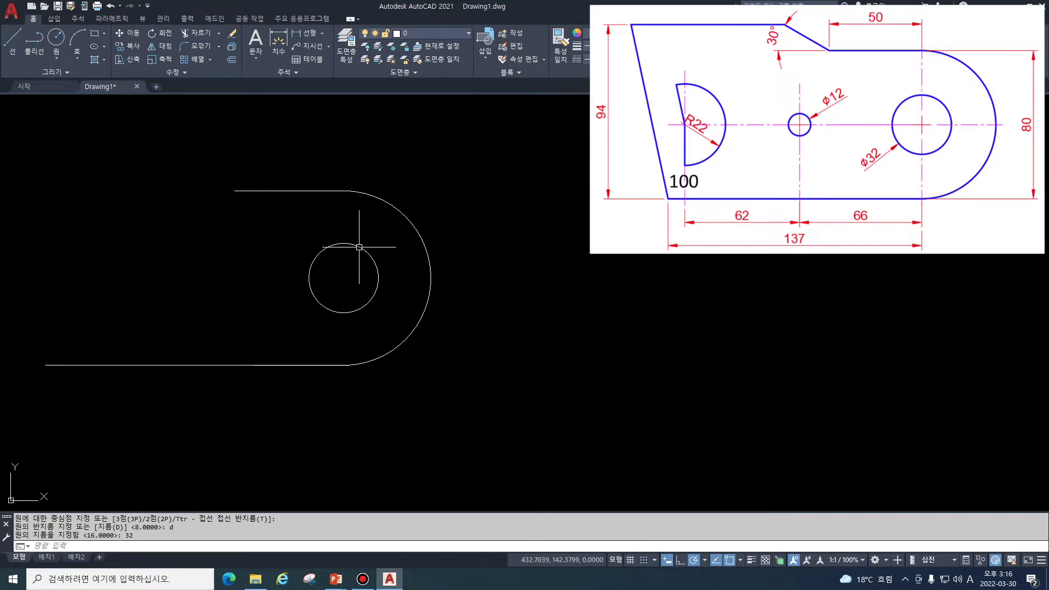
{"action": "middle_click_drag", "start_coordinate": [351, 327], "coordinate": [394, 360]}
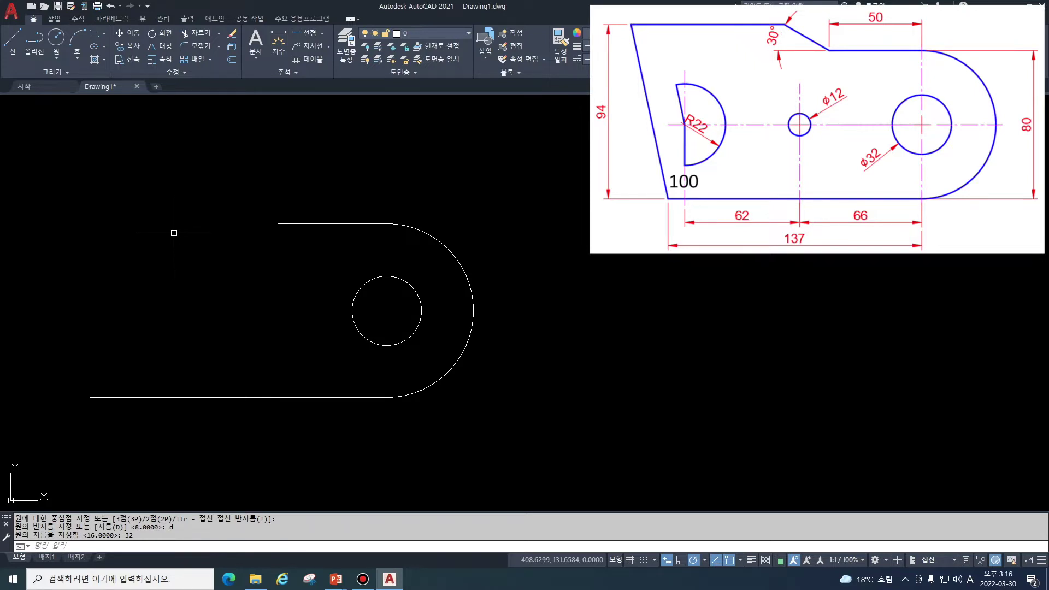
Draw a 48.187-unit line at 150° from the top line's left end.
{"action": "type", "text": "l"}
{"action": "key", "text": "Return"}
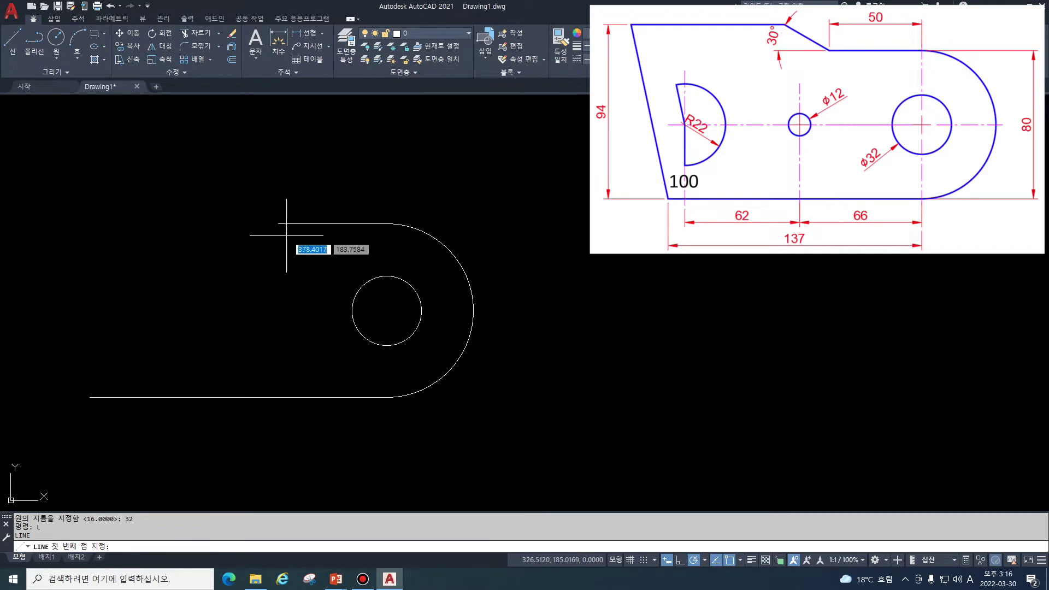
{"action": "left_click", "coordinate": [278, 223]}
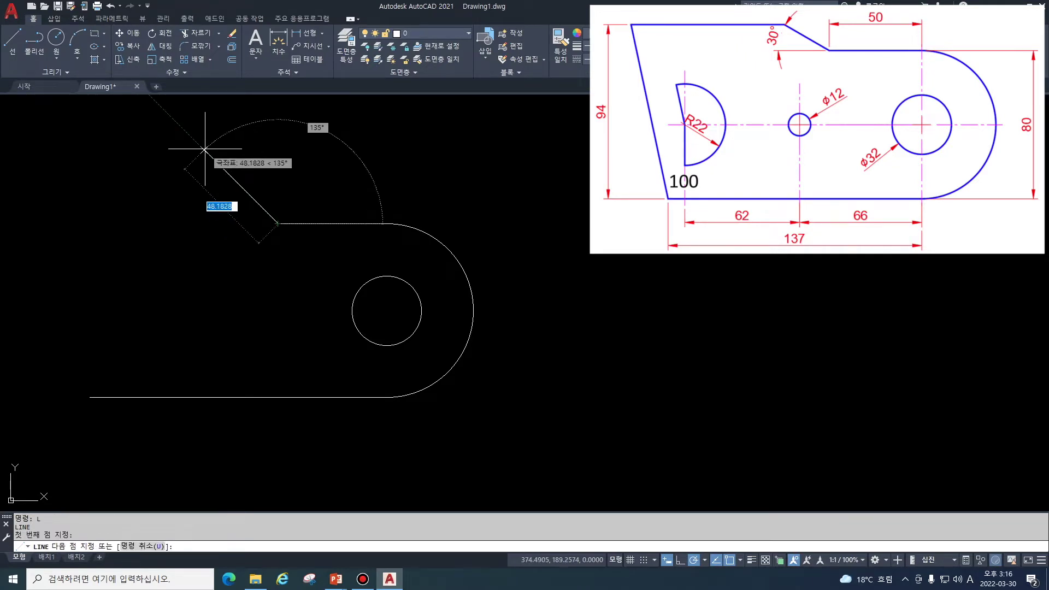
{"action": "type", "text": "48.187"}
{"action": "key", "text": "Tab"}
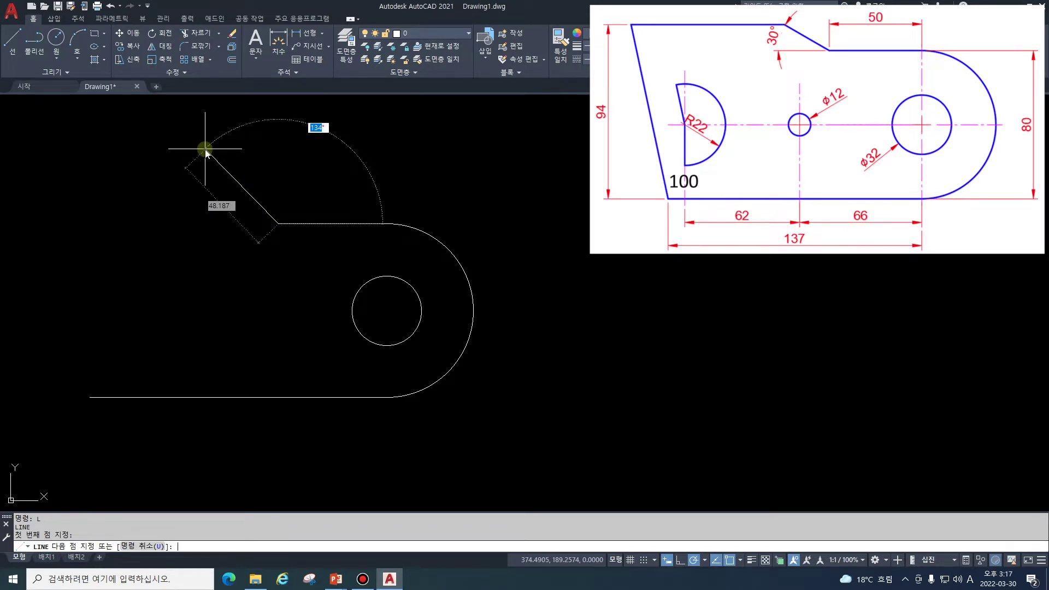
{"action": "type", "text": "150"}
{"action": "key", "text": "Return"}
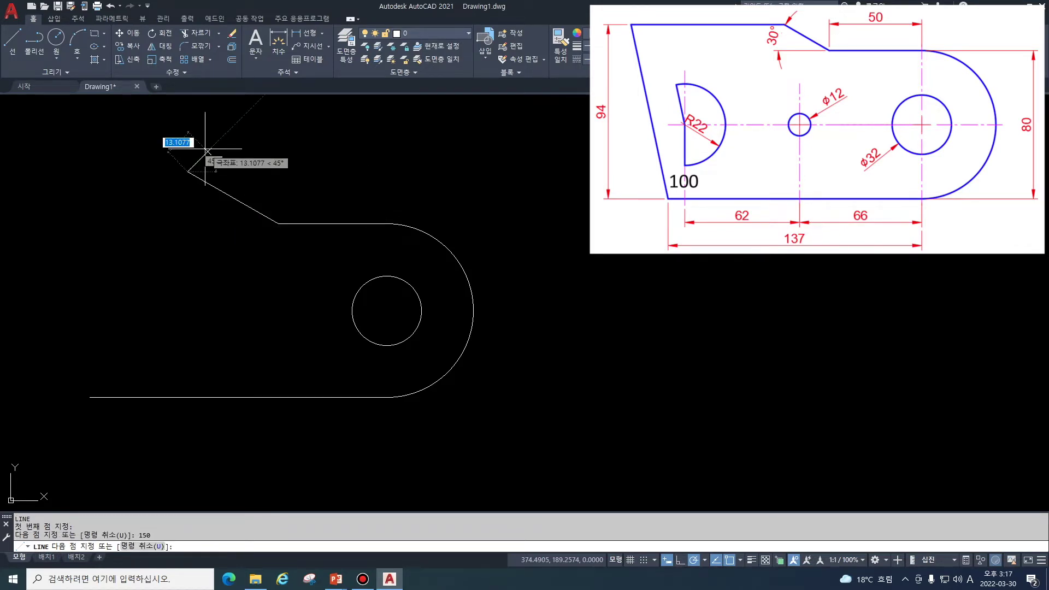
{"action": "key", "text": "Return"}
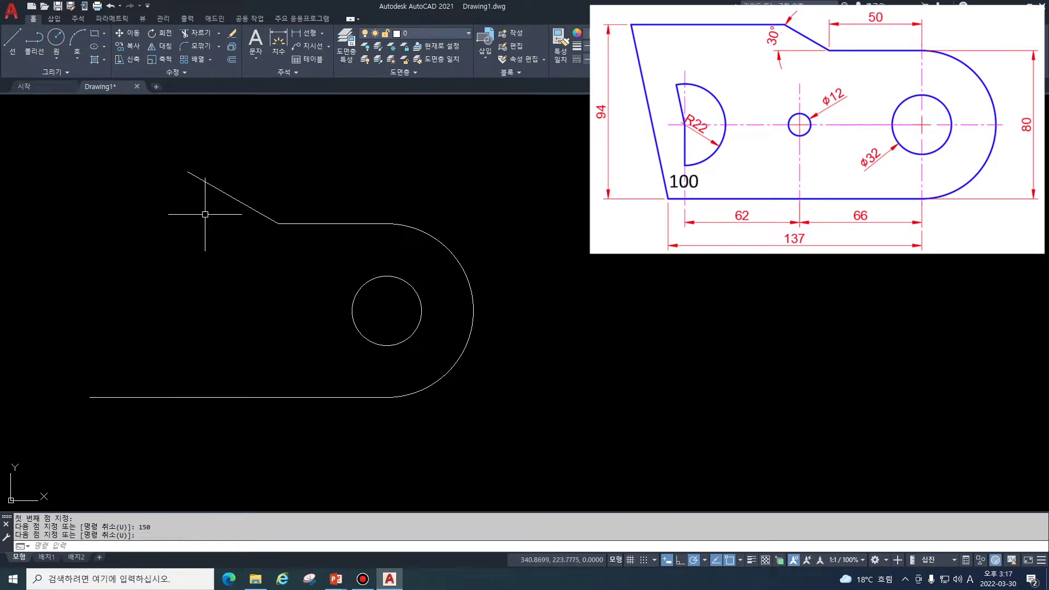
{"action": "key", "text": "Escape"}
Draw a 100-unit line at 100° from the bottom line's left end.
{"action": "type", "text": "l"}
{"action": "key", "text": "Return"}
{"action": "middle_click_drag", "start_coordinate": [73, 138], "coordinate": [224, 131]}
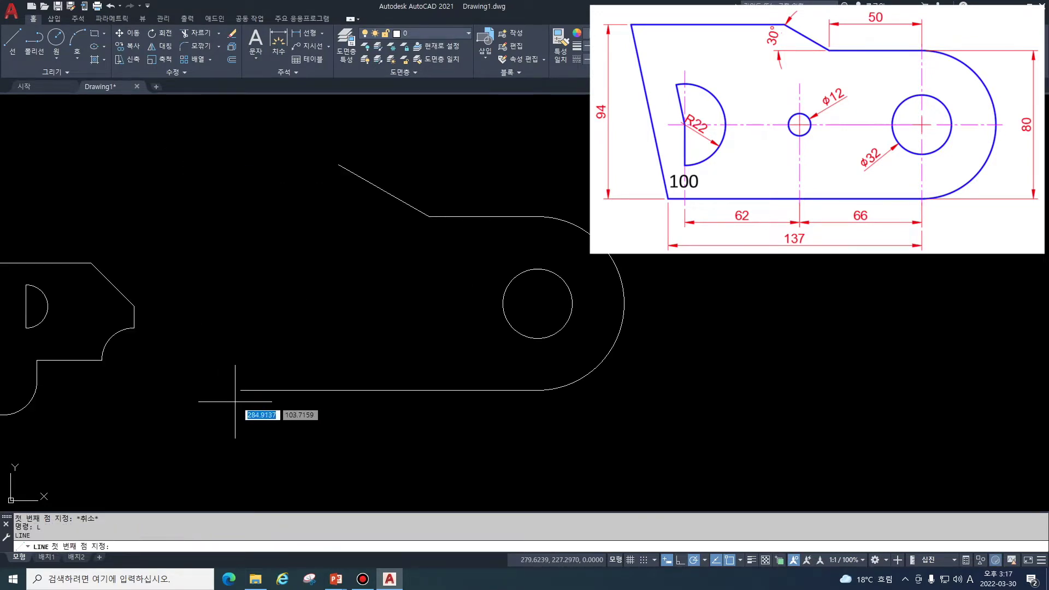
{"action": "left_click", "coordinate": [240, 390]}
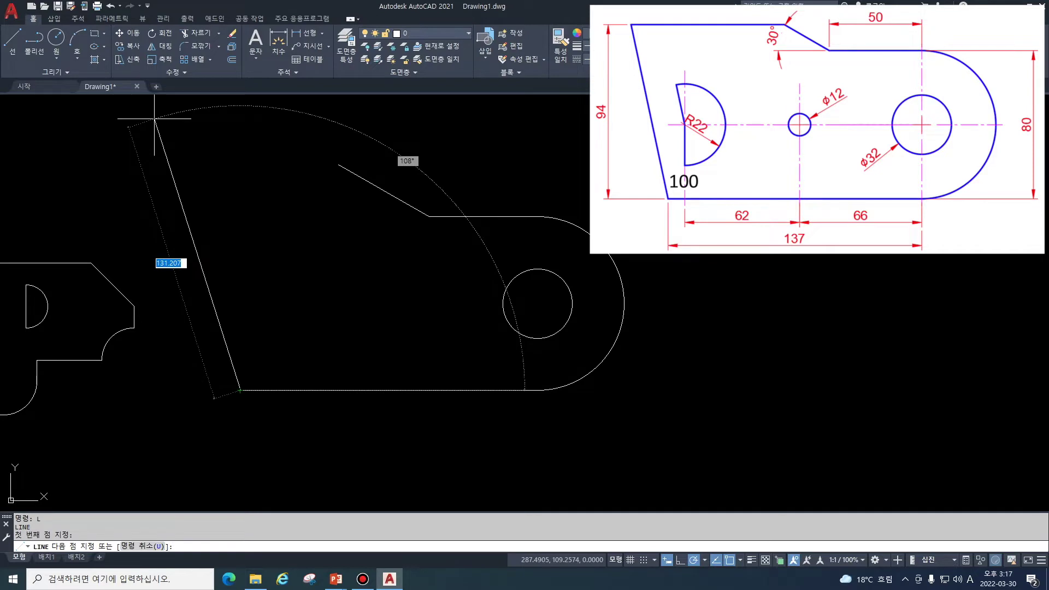
{"action": "key", "text": "Tab"}
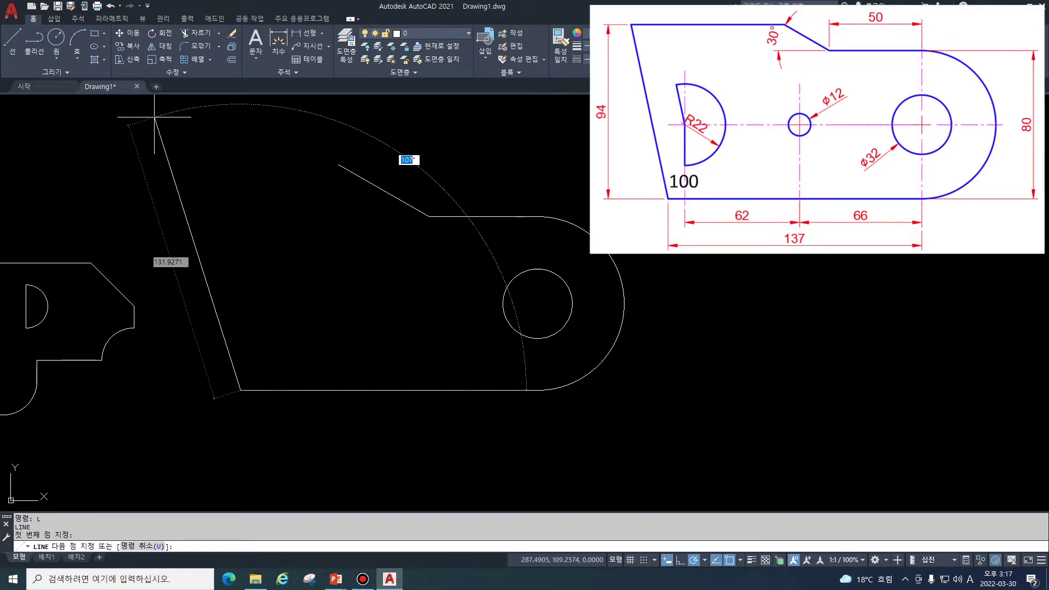
{"action": "type", "text": "100"}
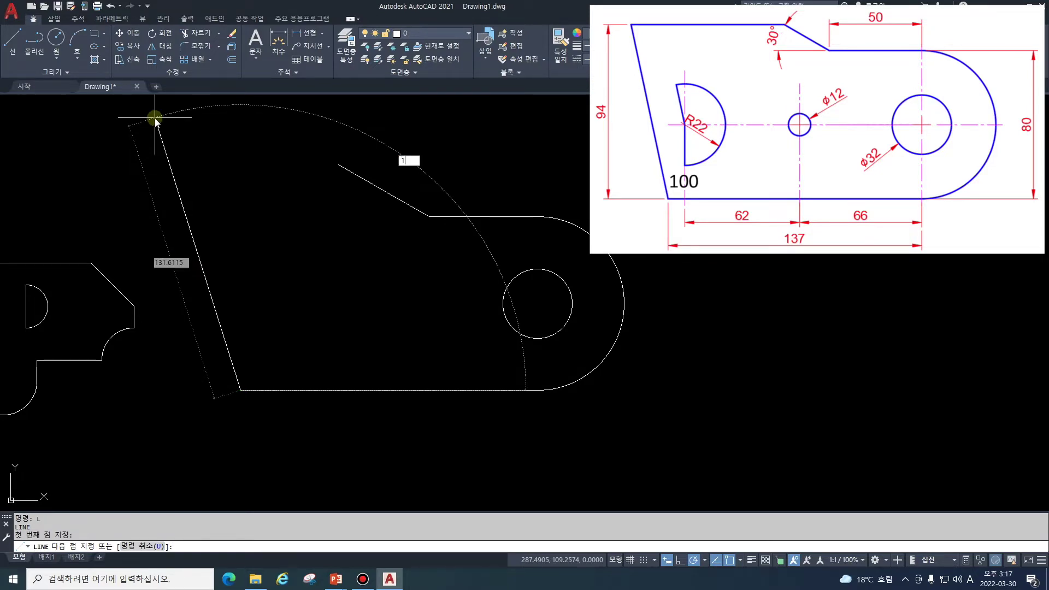
{"action": "key", "text": "Return"}
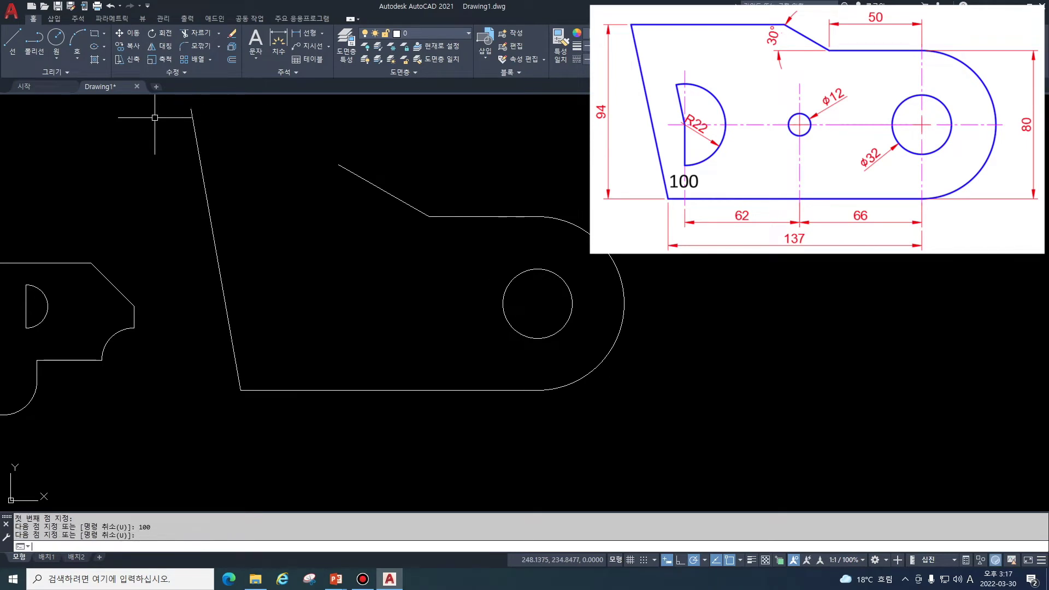
{"action": "key", "text": "Return"}
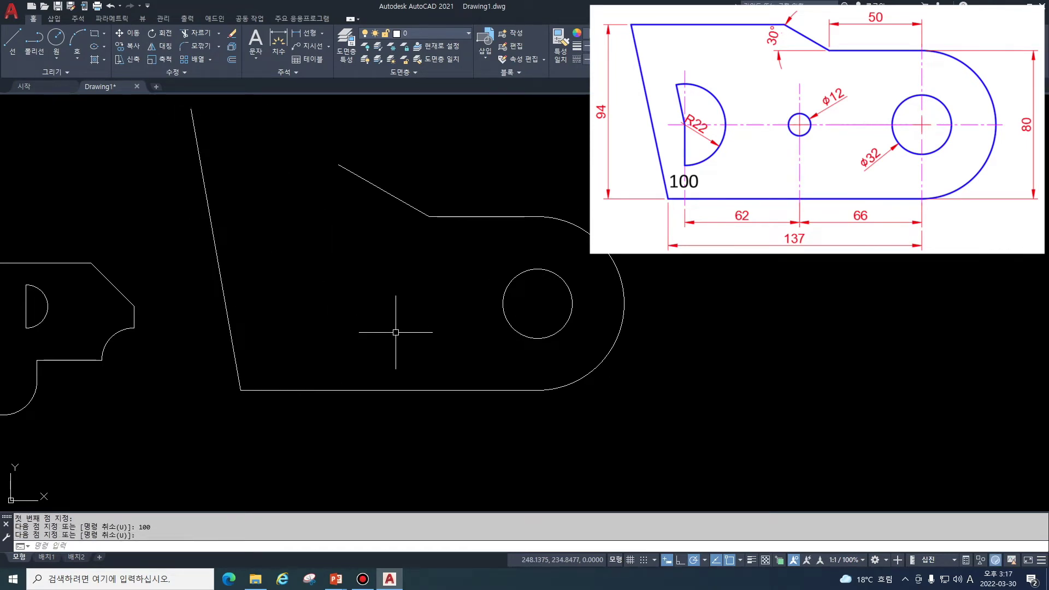
Offset the bottom line 94 units upward to form the top edge.
{"action": "type", "text": "o"}
{"action": "key", "text": "Return"}
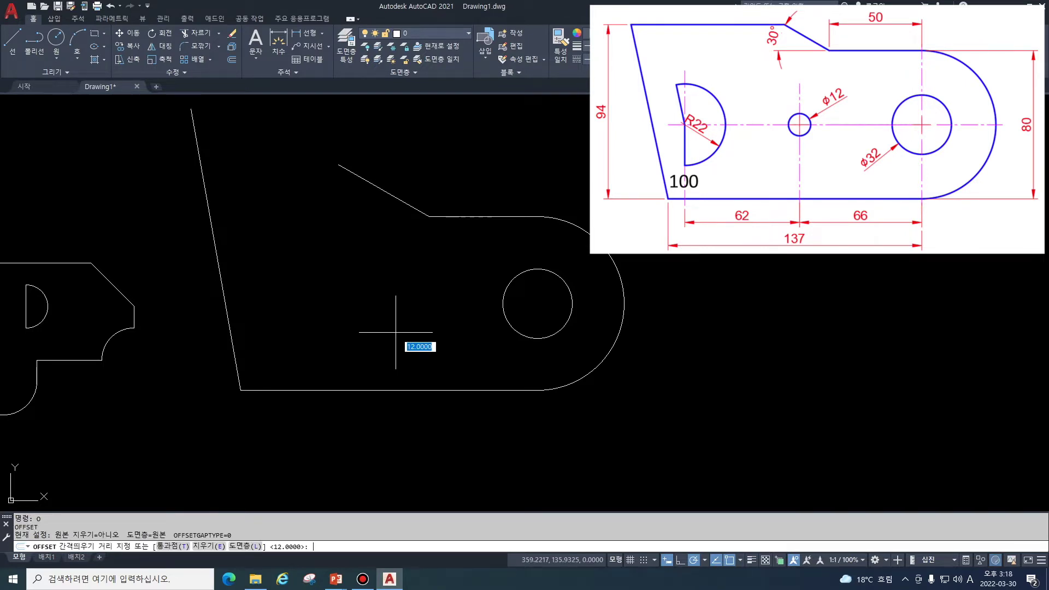
{"action": "type", "text": "94"}
{"action": "key", "text": "Return"}
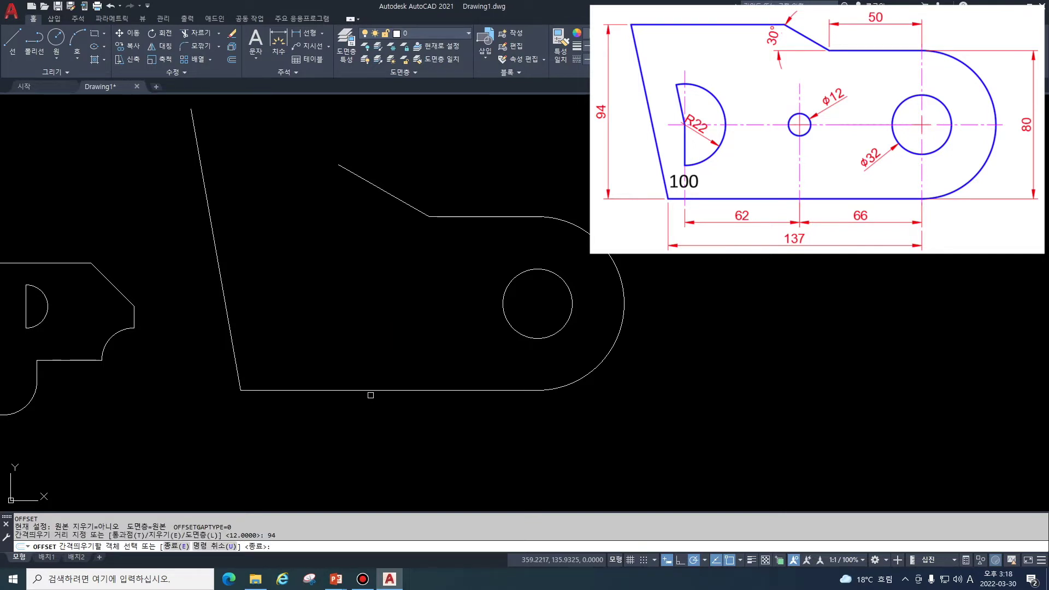
{"action": "left_click", "coordinate": [369, 390]}
{"action": "left_click", "coordinate": [367, 305]}
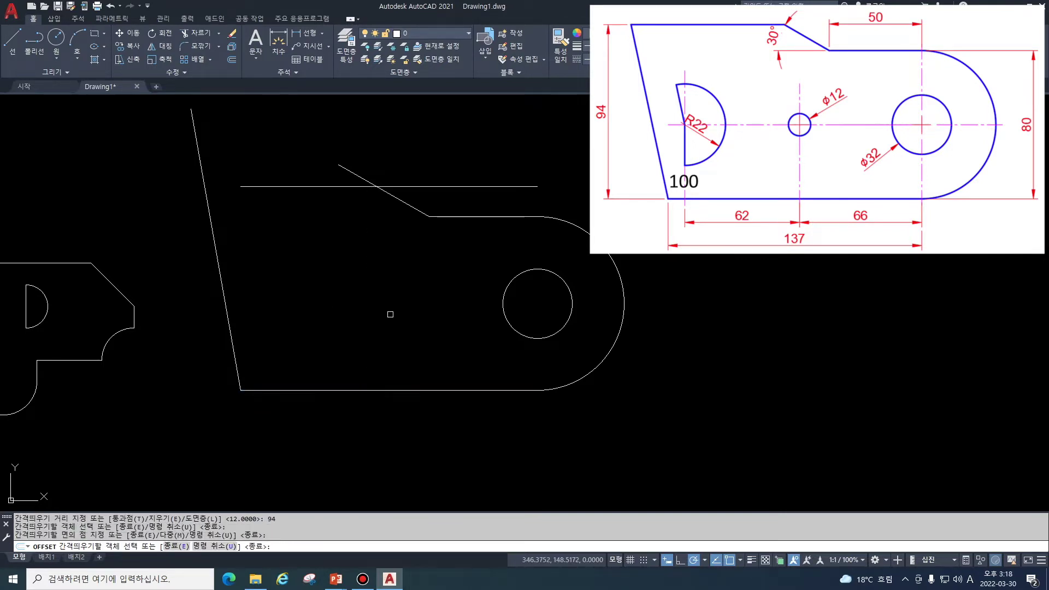
{"action": "key", "text": "Escape"}
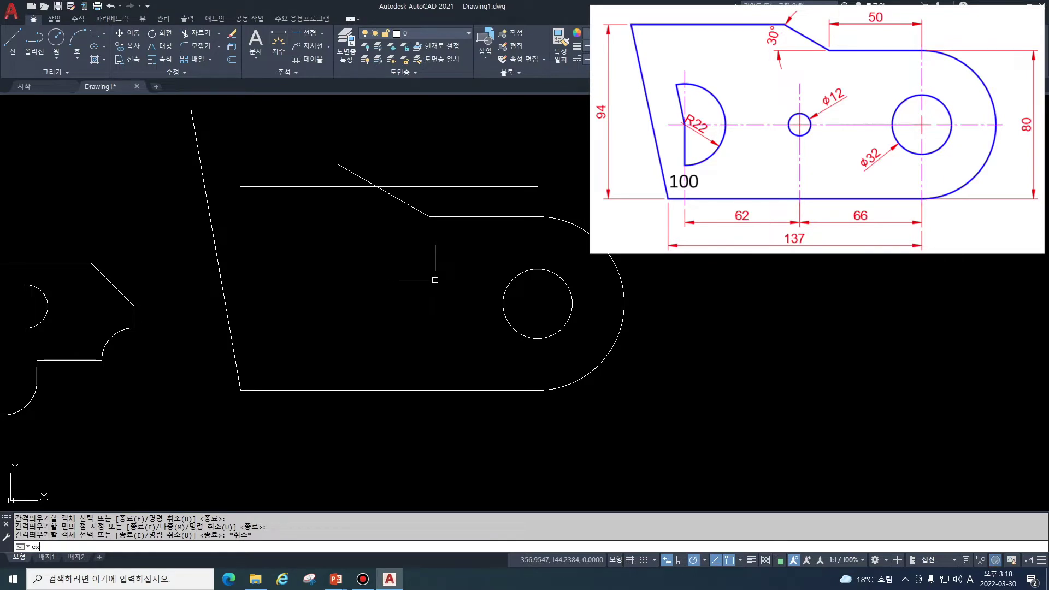
{"action": "type", "text": "ex"}
{"action": "key", "text": "Return"}
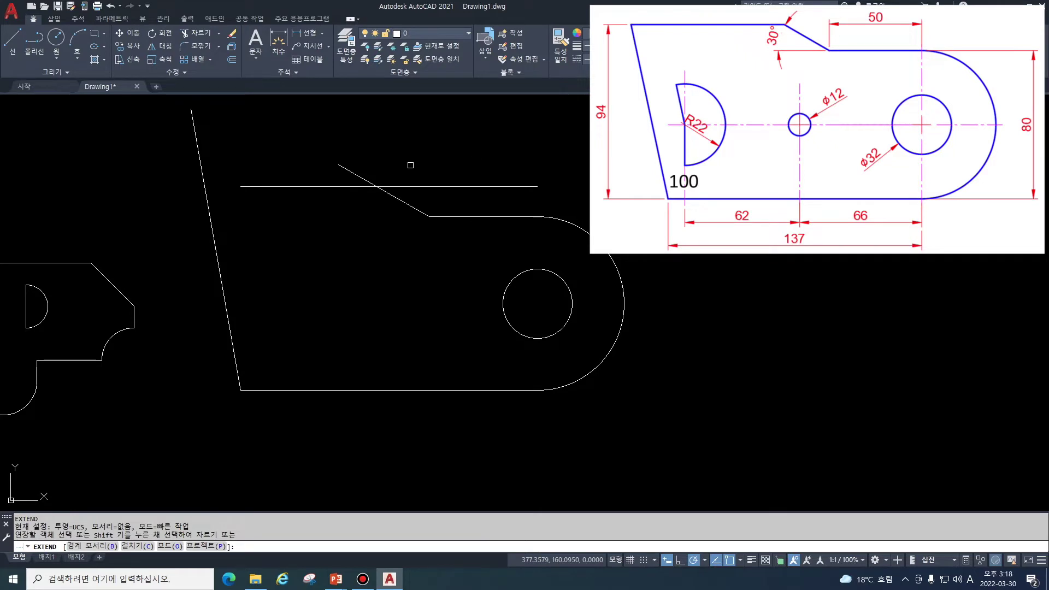
Extend the top line to the slanted edge and trim the slanted line's overhang.
{"action": "left_click", "coordinate": [264, 186]}
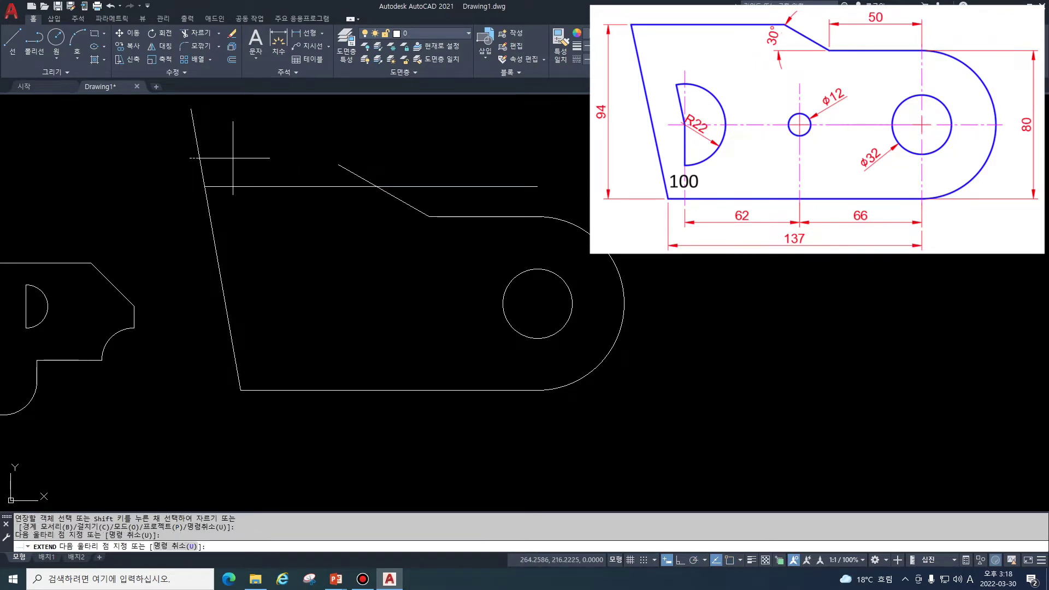
{"action": "left_click", "coordinate": [198, 156], "text": "shift"}
{"action": "left_click", "coordinate": [321, 170]}
{"action": "left_click", "coordinate": [424, 166]}
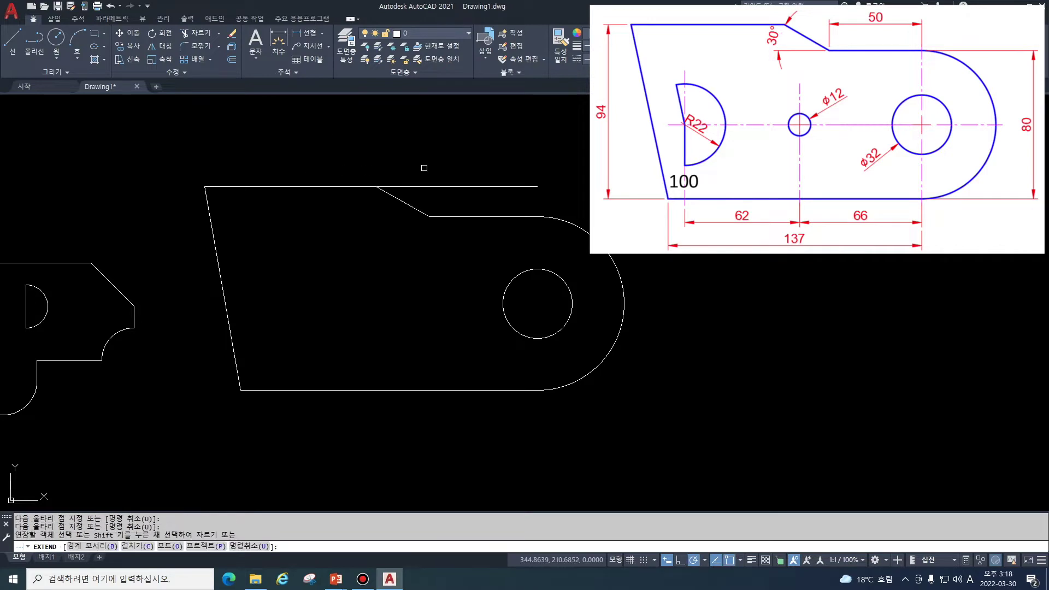
{"action": "key", "text": "Return"}
{"action": "key", "text": "Escape"}
{"action": "middle_click_drag", "start_coordinate": [270, 341], "coordinate": [256, 335]}
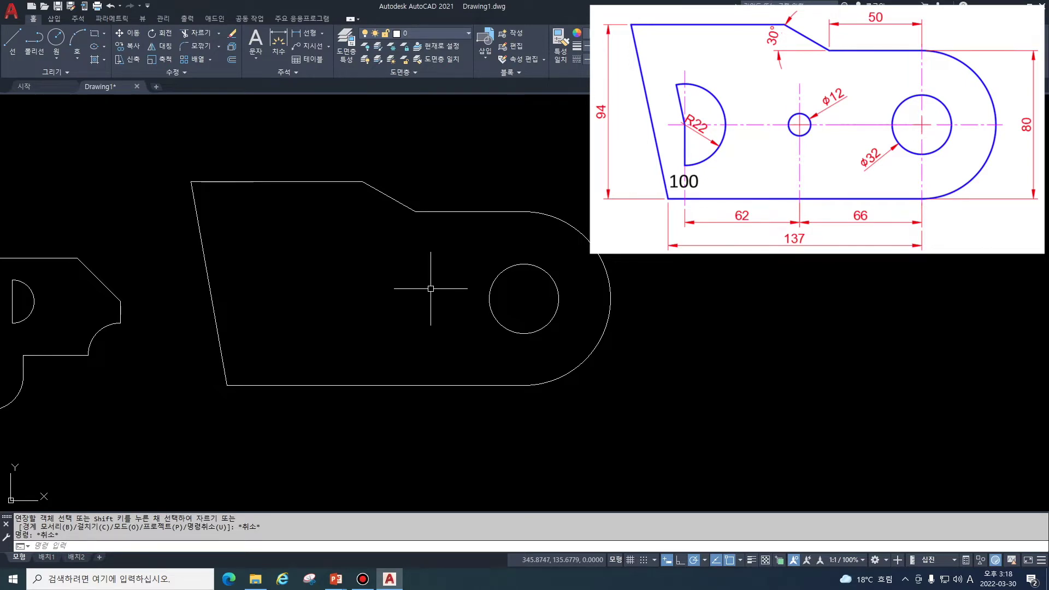
Draw a Ø12 circle centred 66 units left of the large circle's centre.
{"action": "type", "text": "c"}
{"action": "key", "text": "Return"}
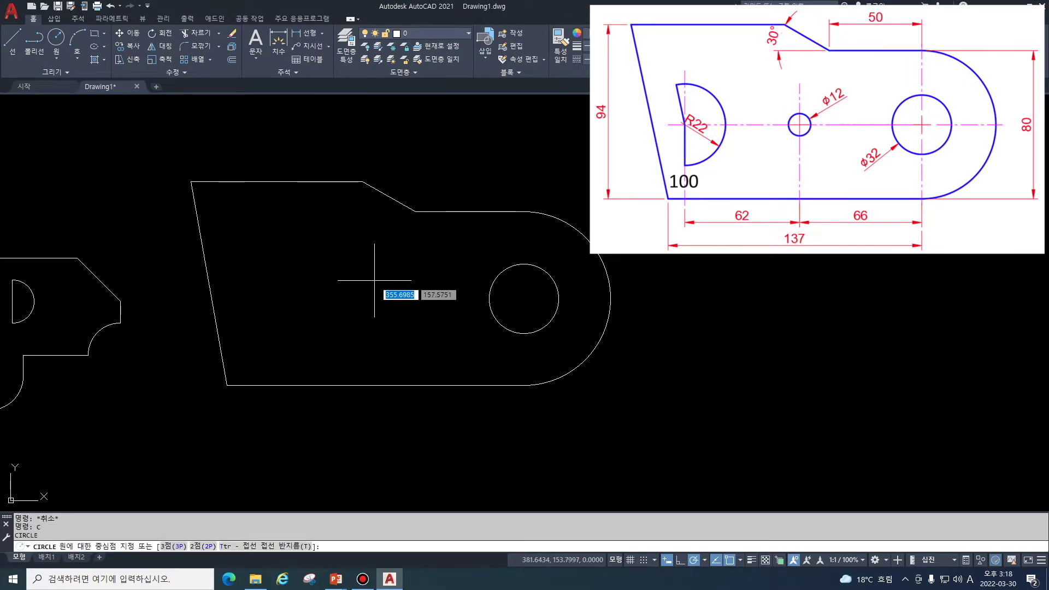
{"action": "right_click", "coordinate": [371, 280], "text": "shift"}
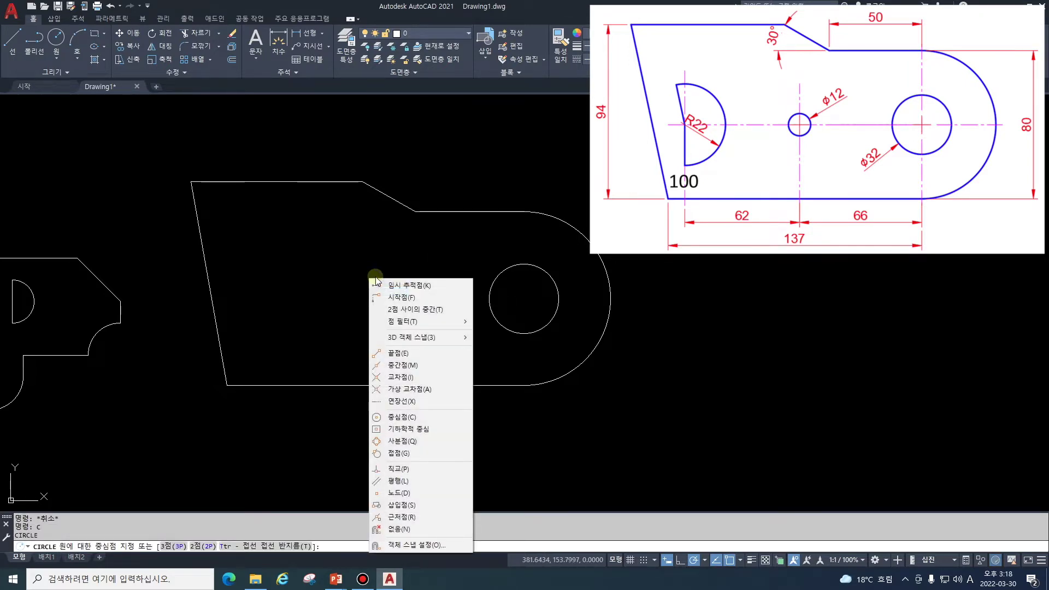
{"action": "left_click", "coordinate": [406, 299]}
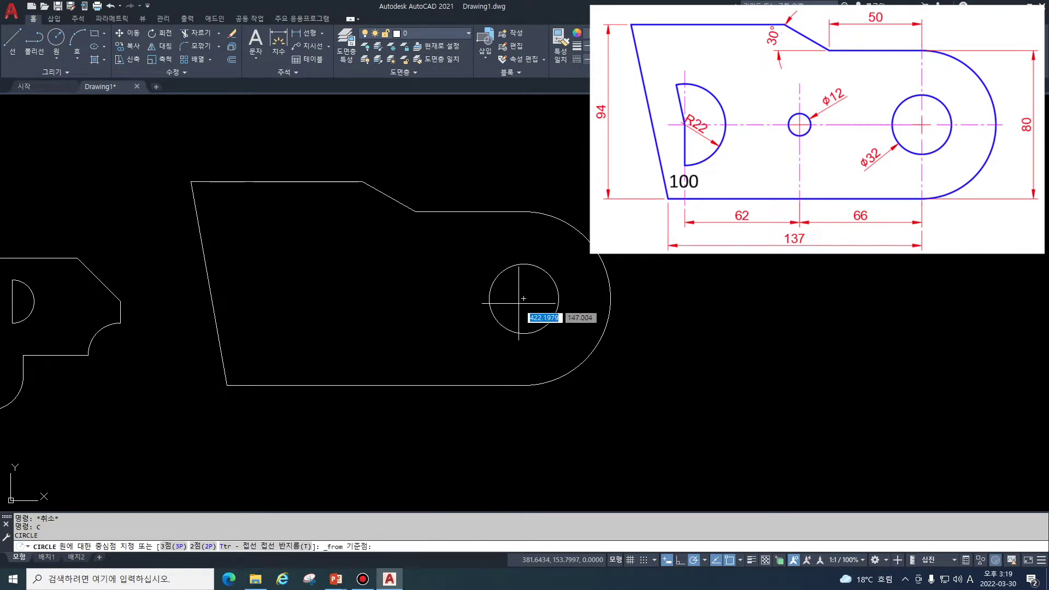
{"action": "left_click", "coordinate": [490, 307]}
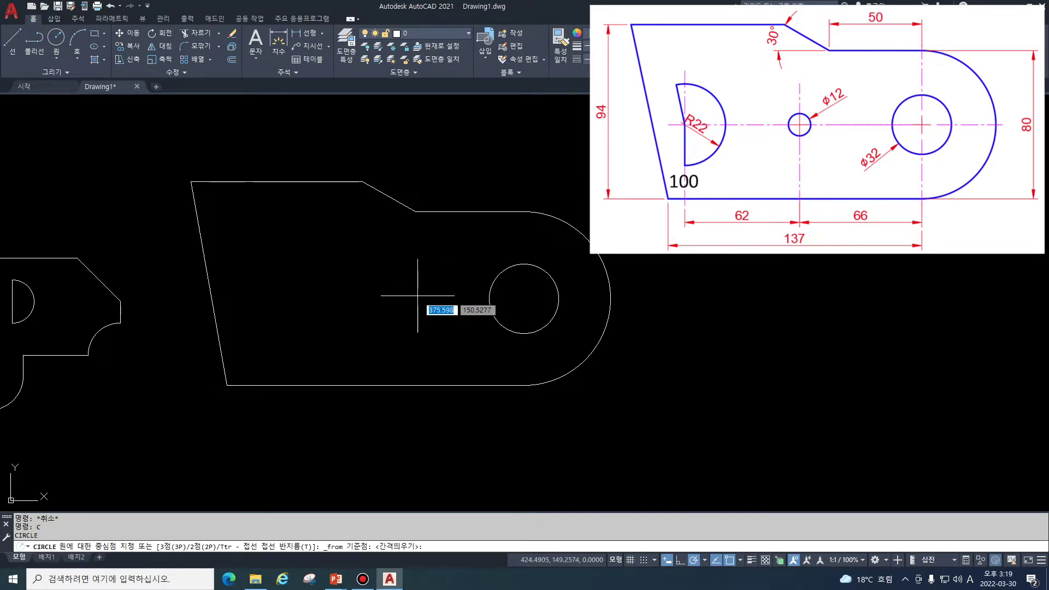
{"action": "type", "text": "@"}
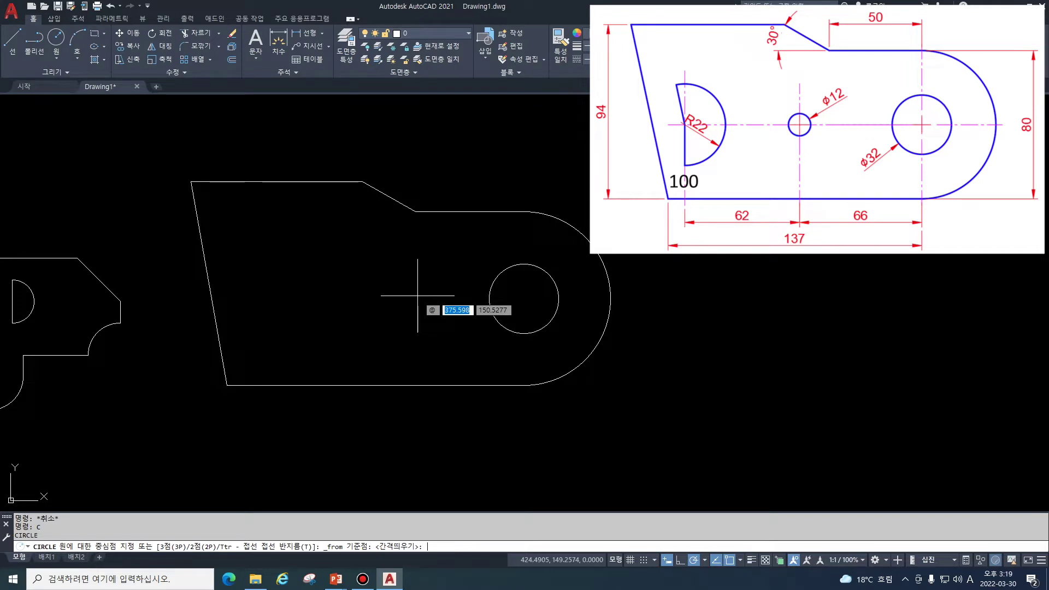
{"action": "type", "text": "-66"}
{"action": "key", "text": "Tab"}
{"action": "type", "text": "0"}
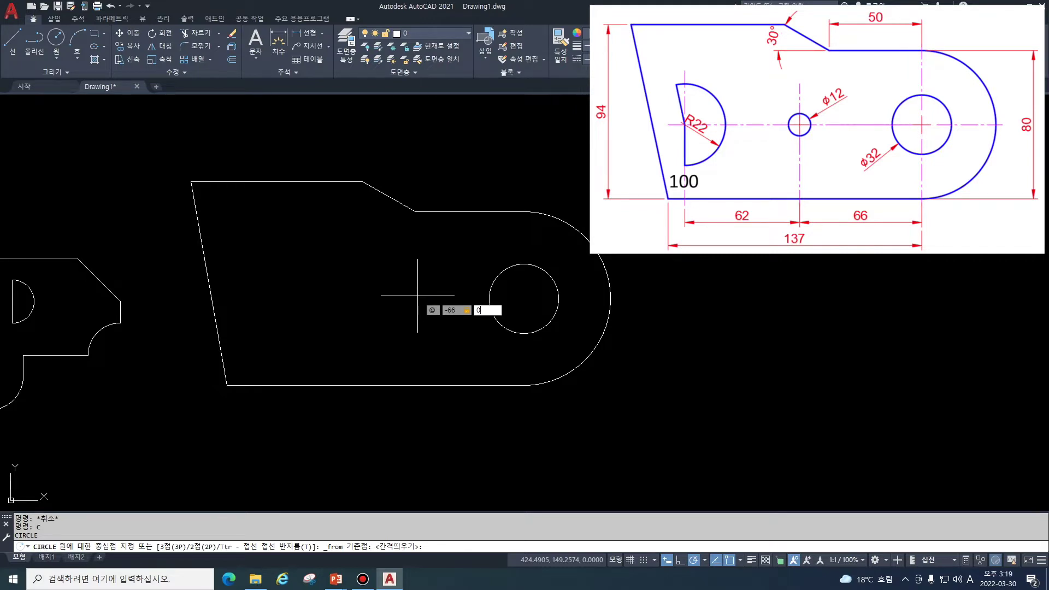
{"action": "key", "text": "Return"}
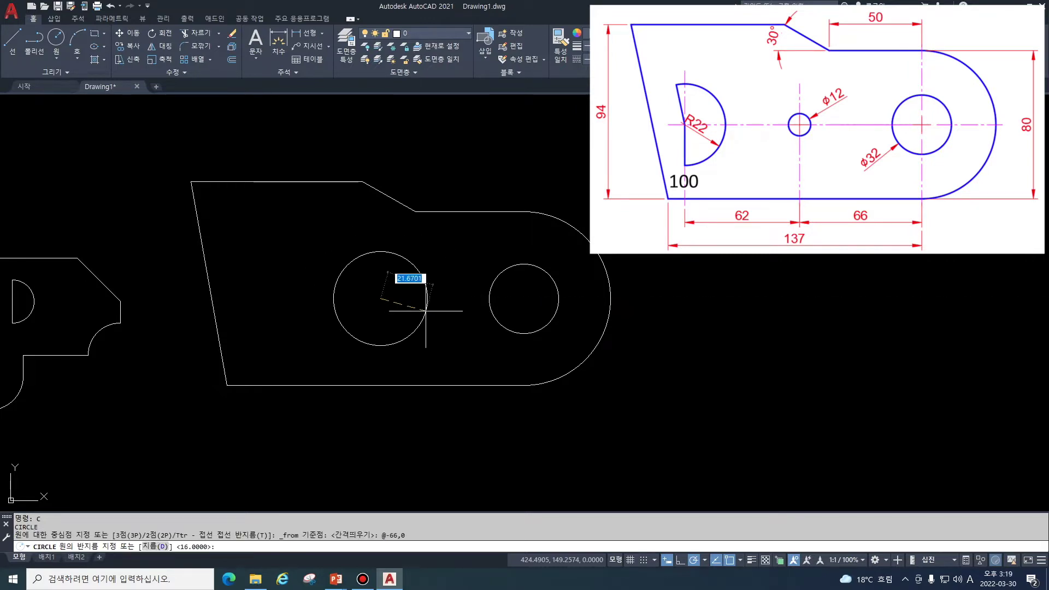
{"action": "type", "text": "d"}
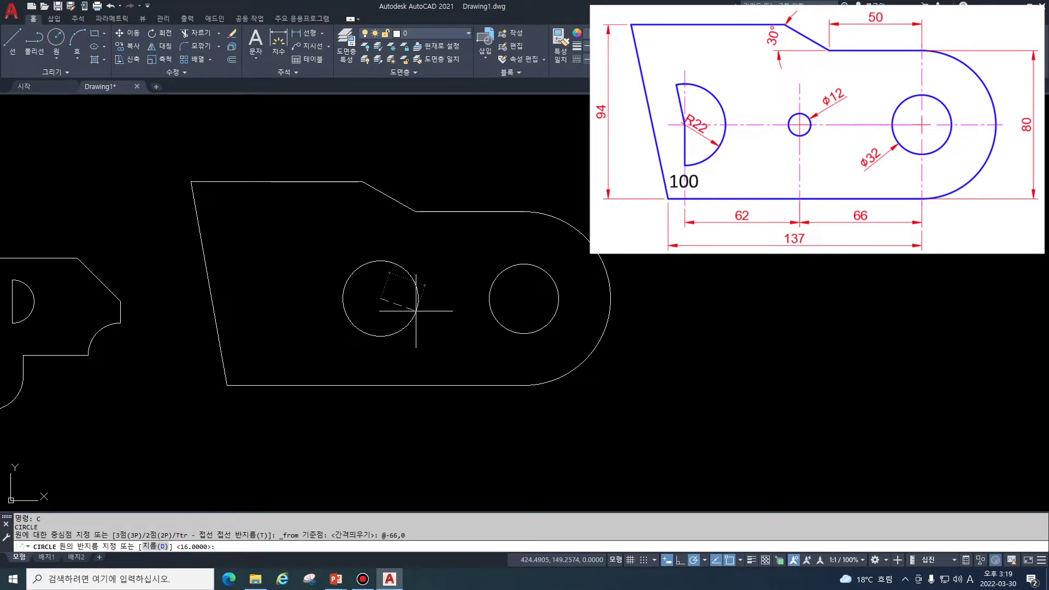
{"action": "key", "text": "Return"}
{"action": "type", "text": "12"}
{"action": "key", "text": "Return"}
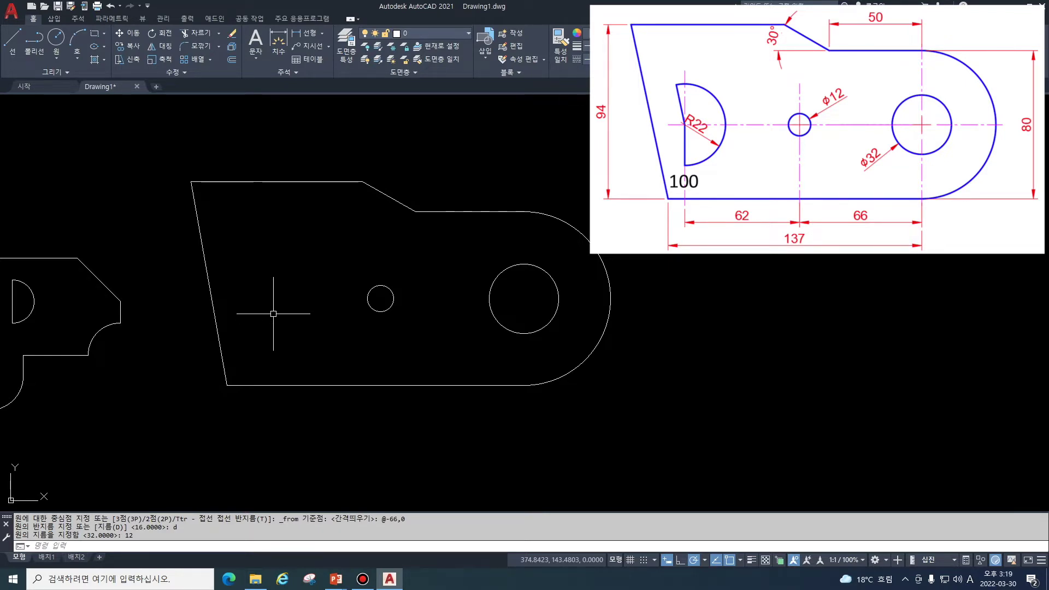
Draw a 22-unit vertical line starting 62 units left of the Ø12 hole's centre.
{"action": "type", "text": "l"}
{"action": "key", "text": "Return"}
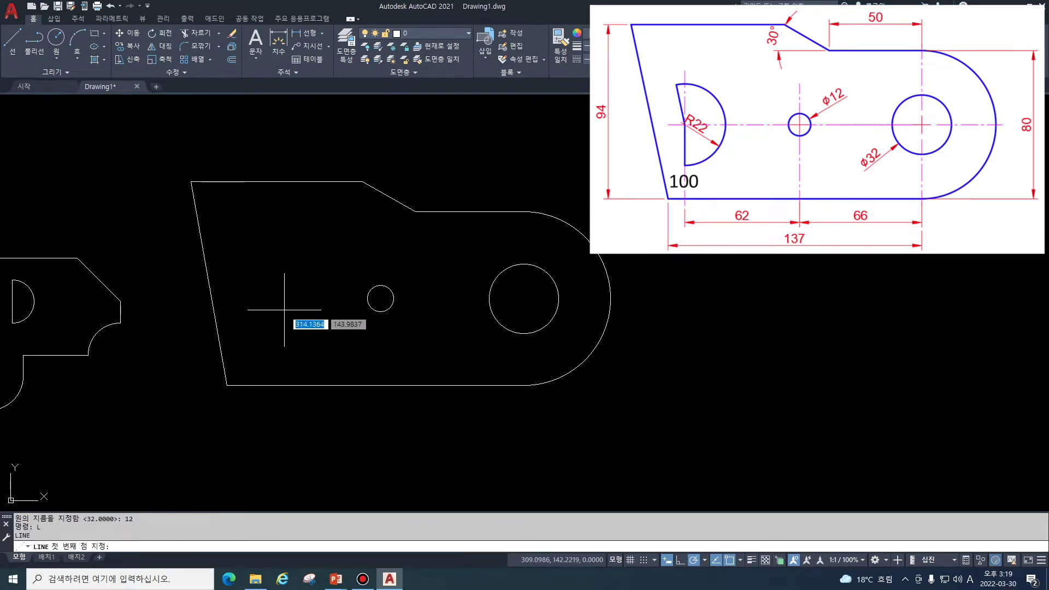
{"action": "right_click", "coordinate": [281, 305], "text": "shift"}
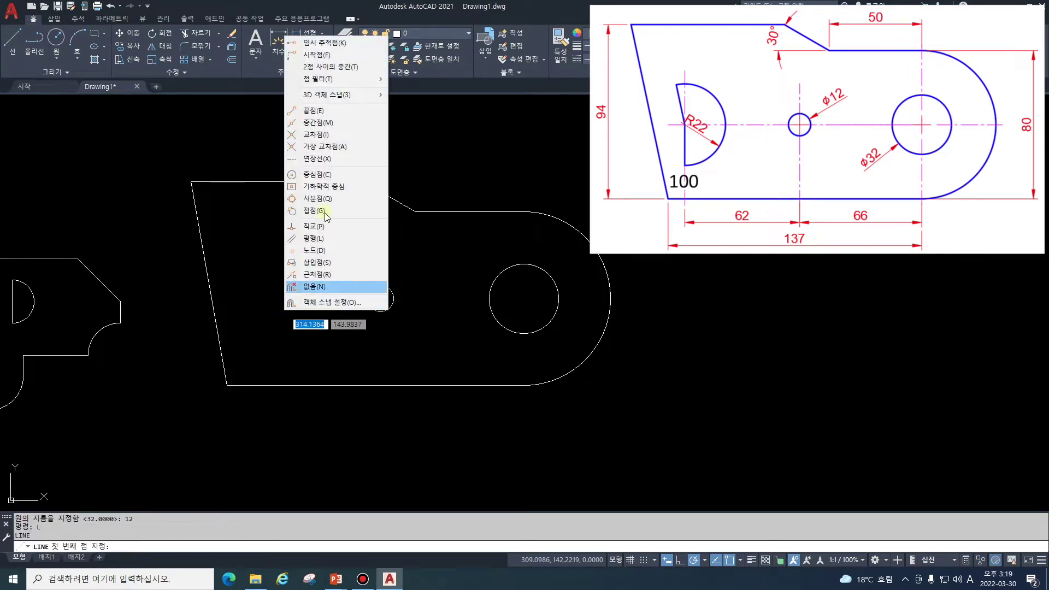
{"action": "left_click", "coordinate": [355, 58]}
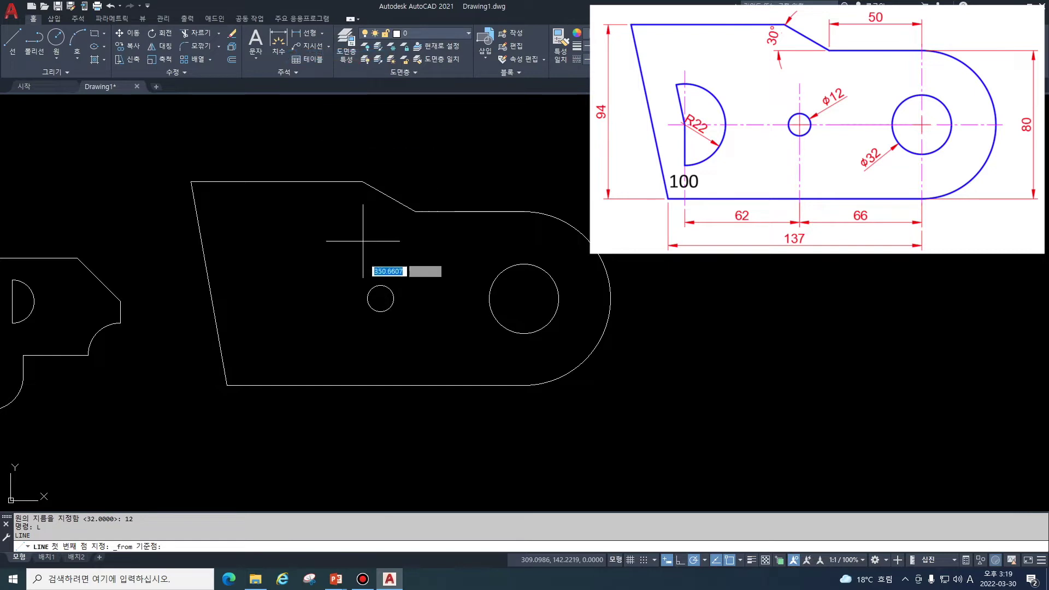
{"action": "left_click", "coordinate": [380, 298]}
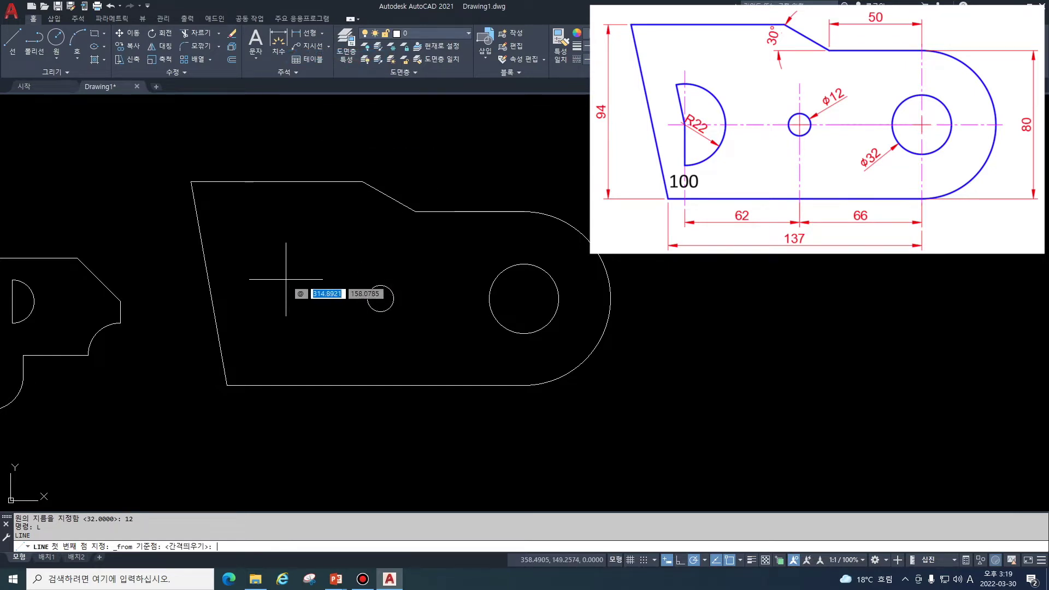
{"action": "type", "text": "-"}
{"action": "type", "text": "62"}
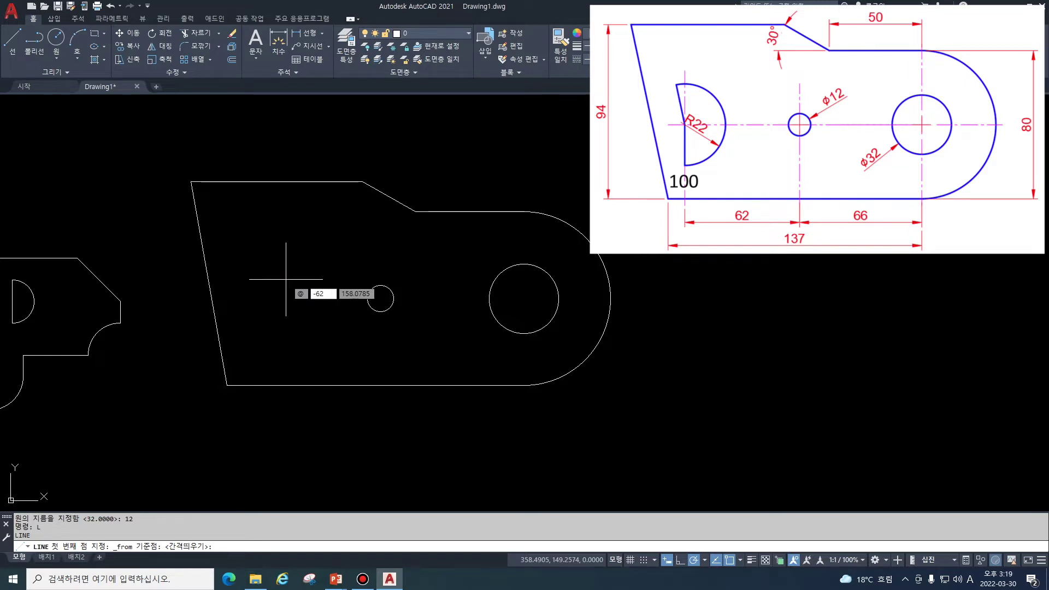
{"action": "key", "text": "Tab"}
{"action": "type", "text": "0"}
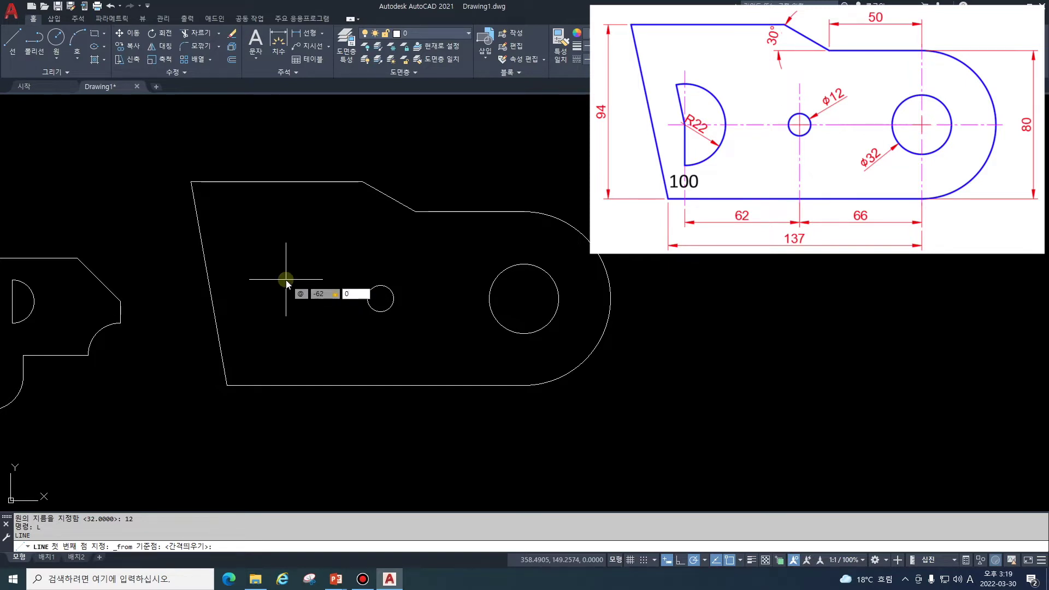
{"action": "key", "text": "Return"}
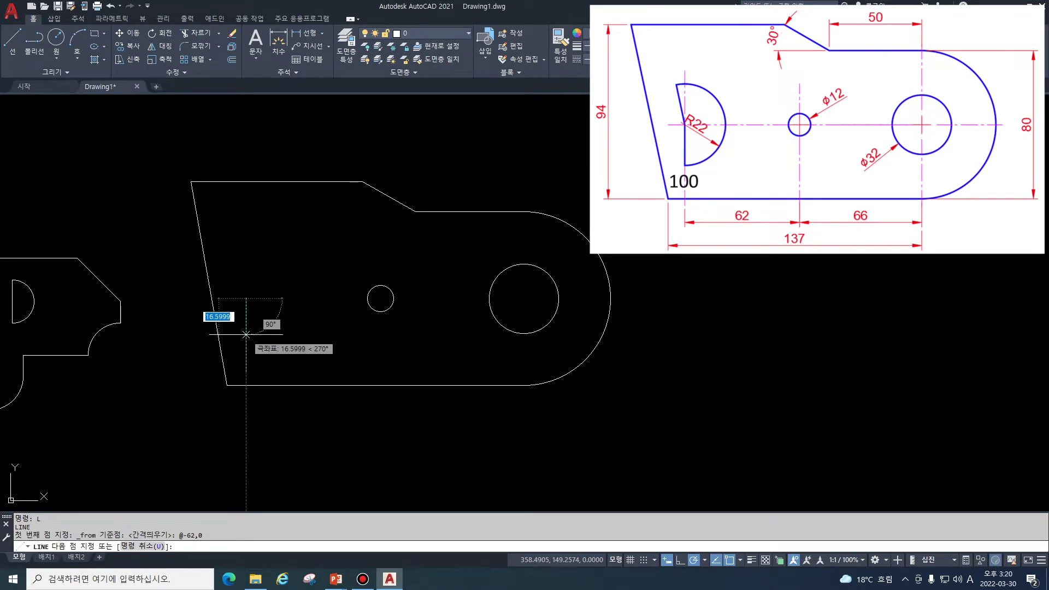
{"action": "type", "text": "22"}
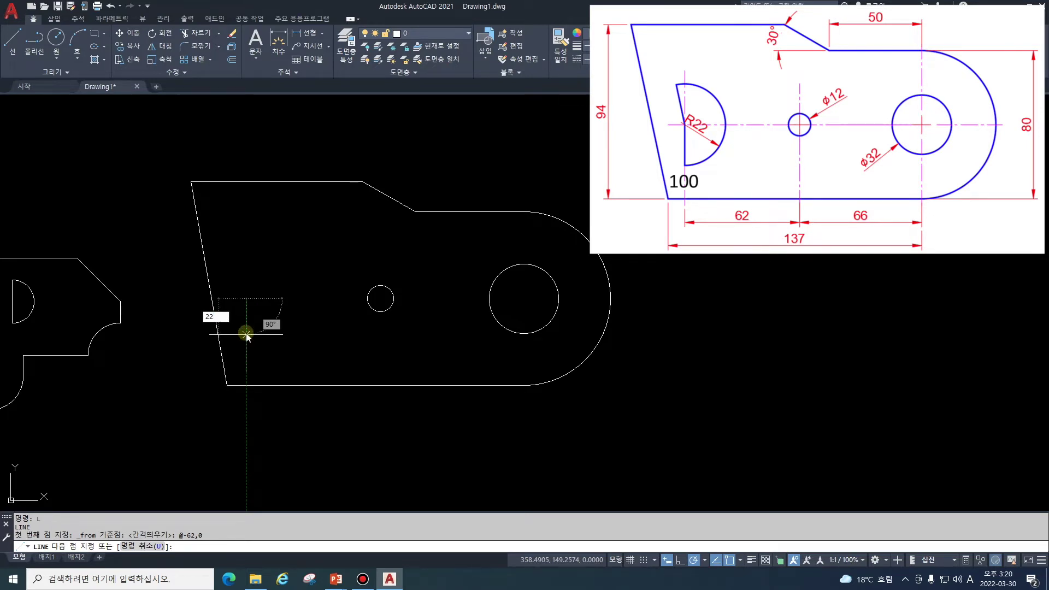
{"action": "key", "text": "Return"}
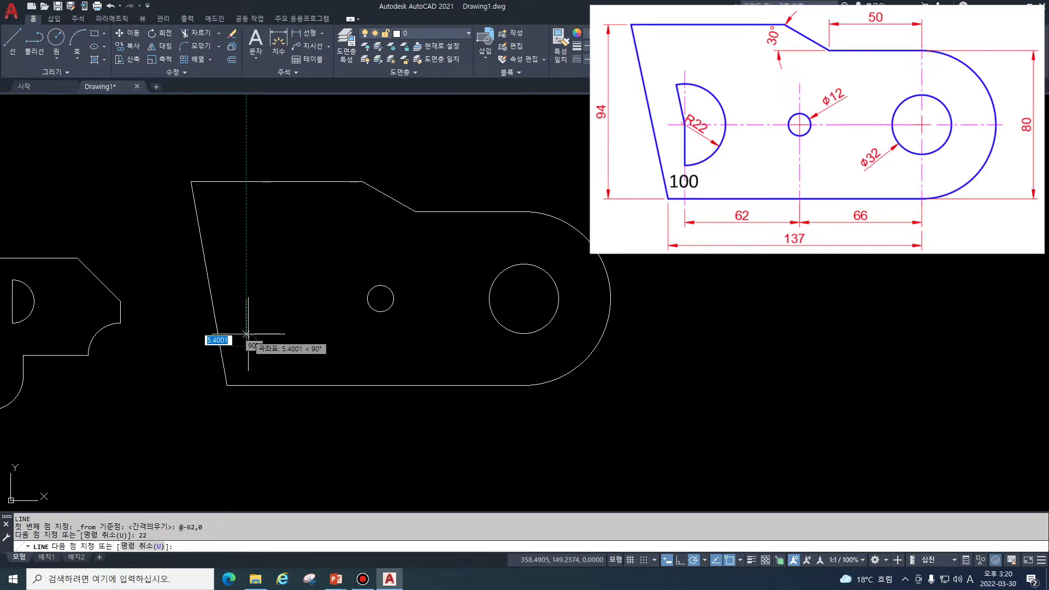
{"action": "key", "text": "Return"}
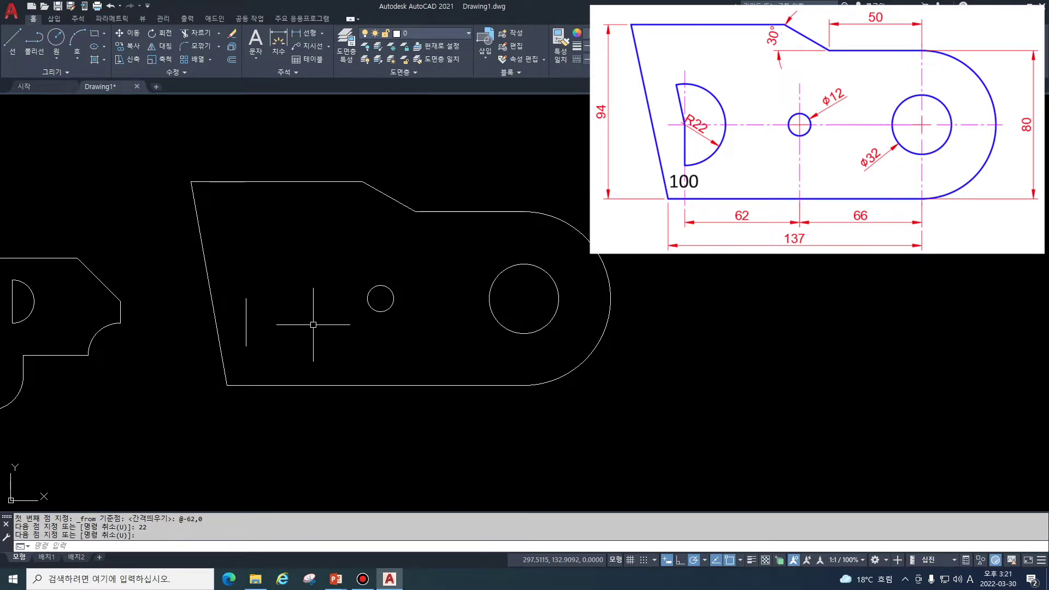
{"action": "key", "text": "Return"}
Draw a 100° arc from the short line's lower end, centred on its top end.
{"action": "type", "text": "A"}
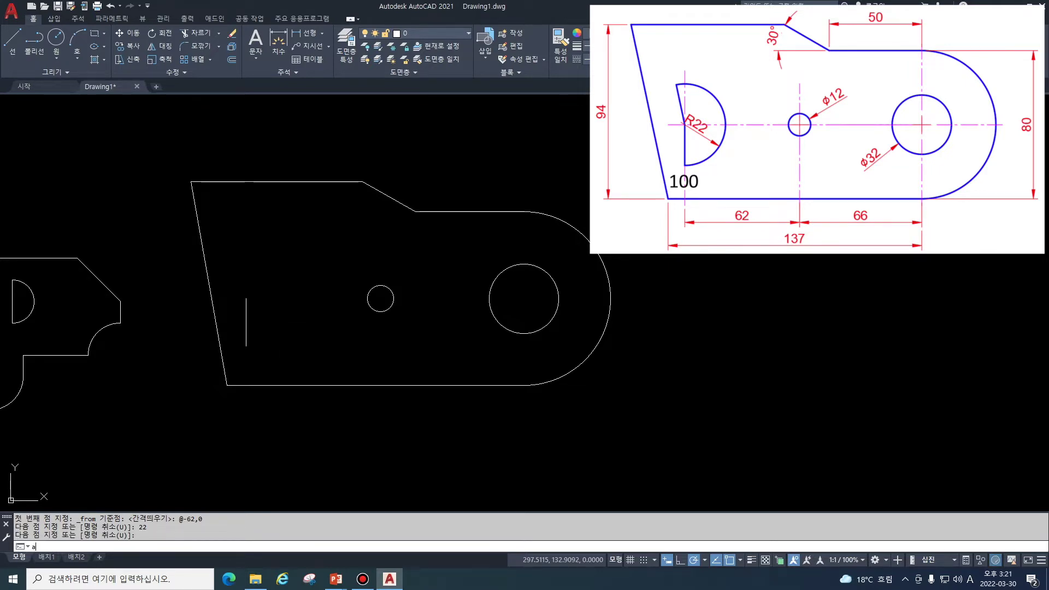
{"action": "key", "text": "Return"}
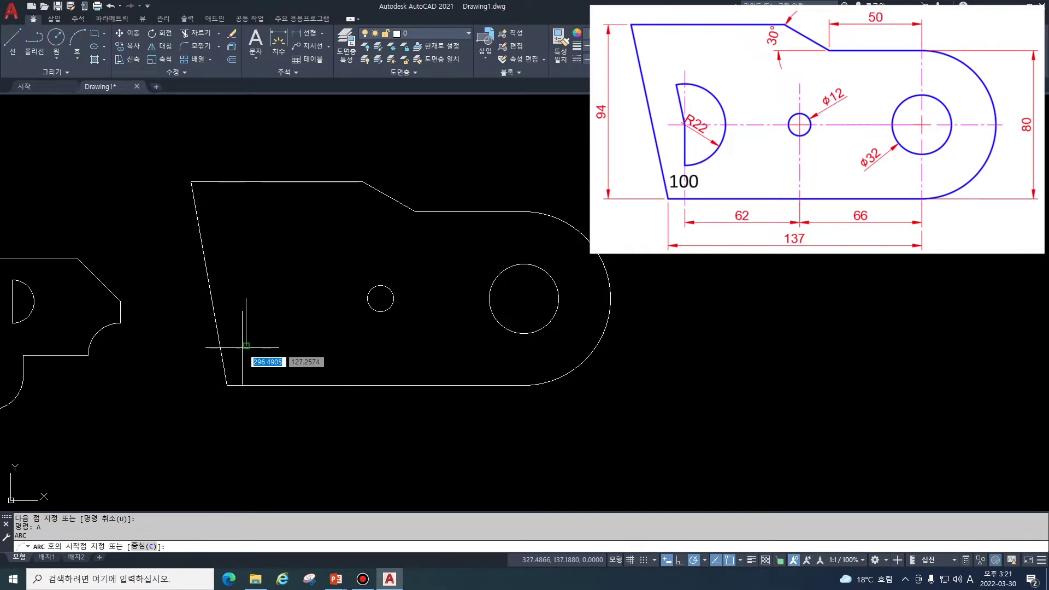
{"action": "left_click", "coordinate": [246, 345]}
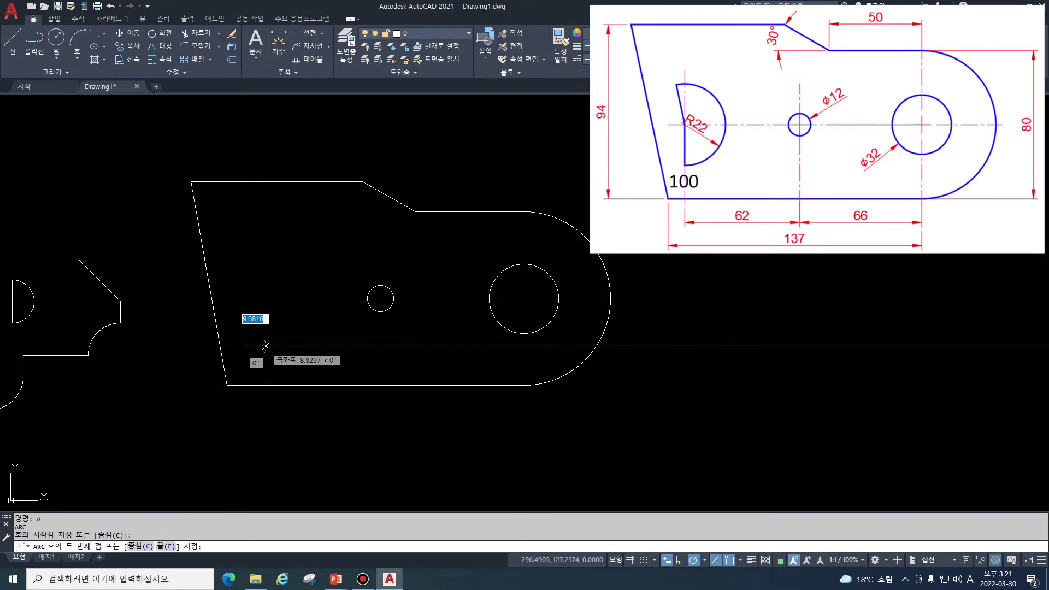
{"action": "type", "text": "c"}
{"action": "key", "text": "Return"}
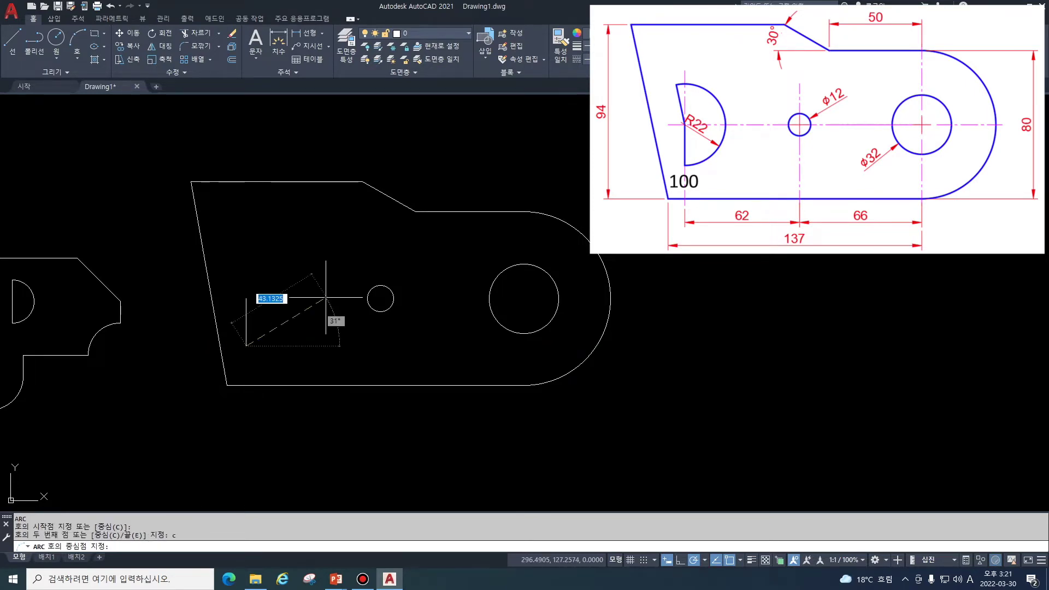
{"action": "left_click", "coordinate": [246, 298]}
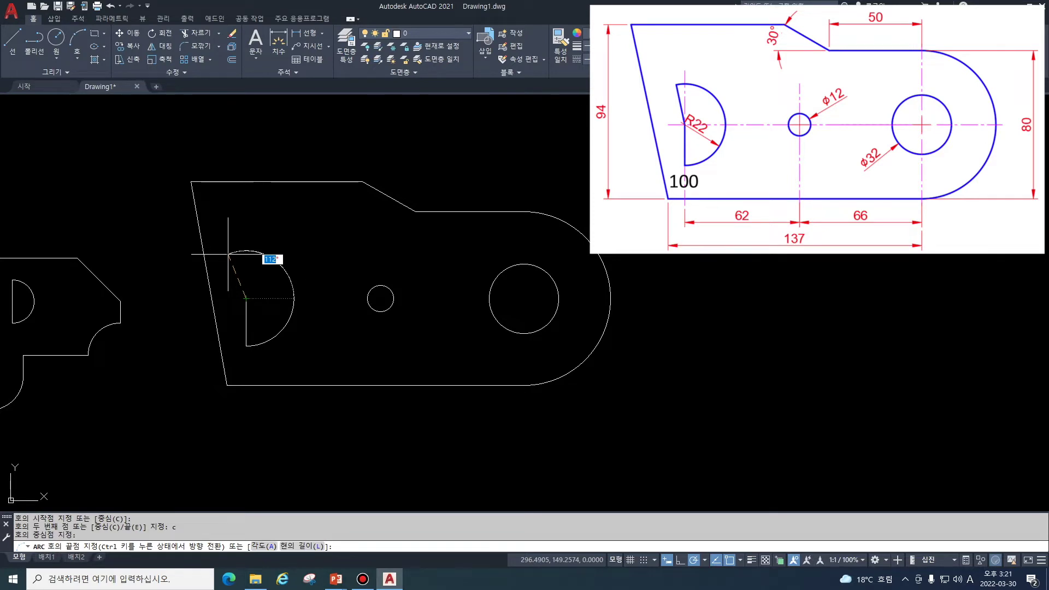
{"action": "type", "text": "100"}
{"action": "key", "text": "Return"}
Close the half-round shape with a line from the arc's end to the short line's top.
{"action": "type", "text": "L"}
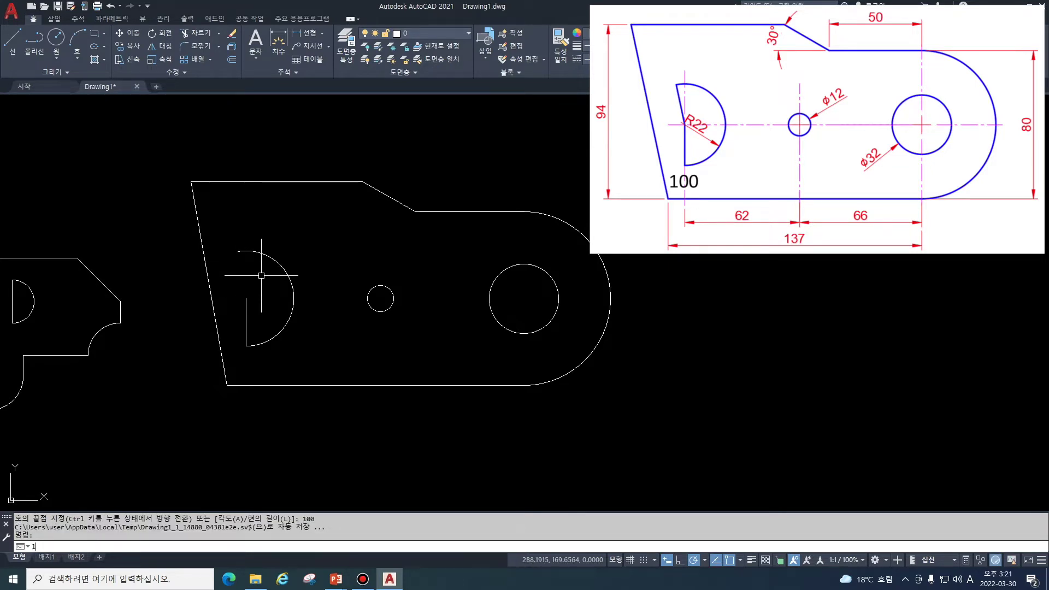
{"action": "key", "text": "Return"}
{"action": "left_click", "coordinate": [238, 265]}
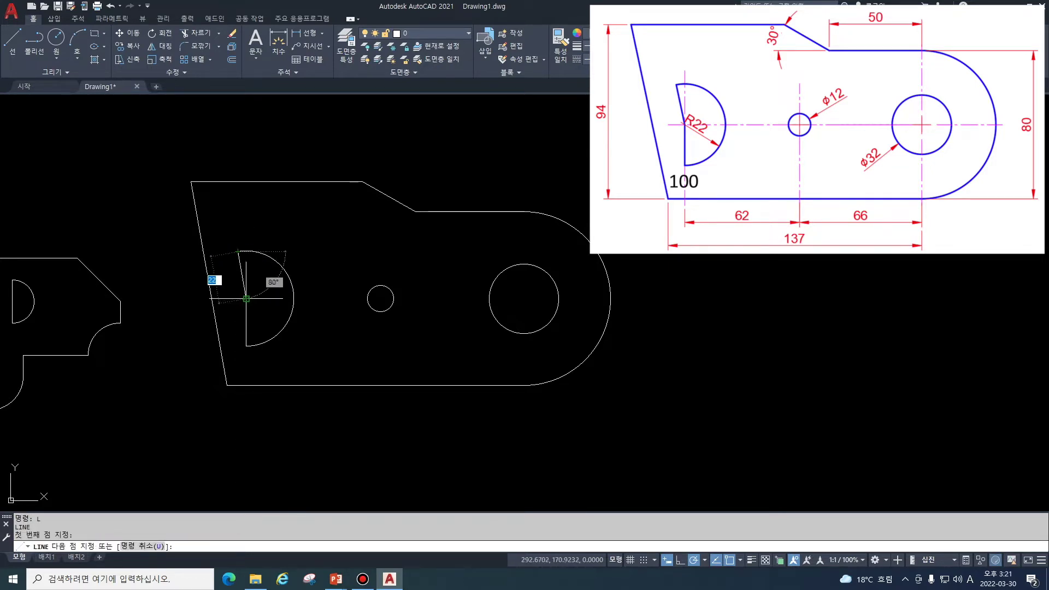
{"action": "left_click", "coordinate": [246, 297]}
{"action": "key", "text": "Return"}
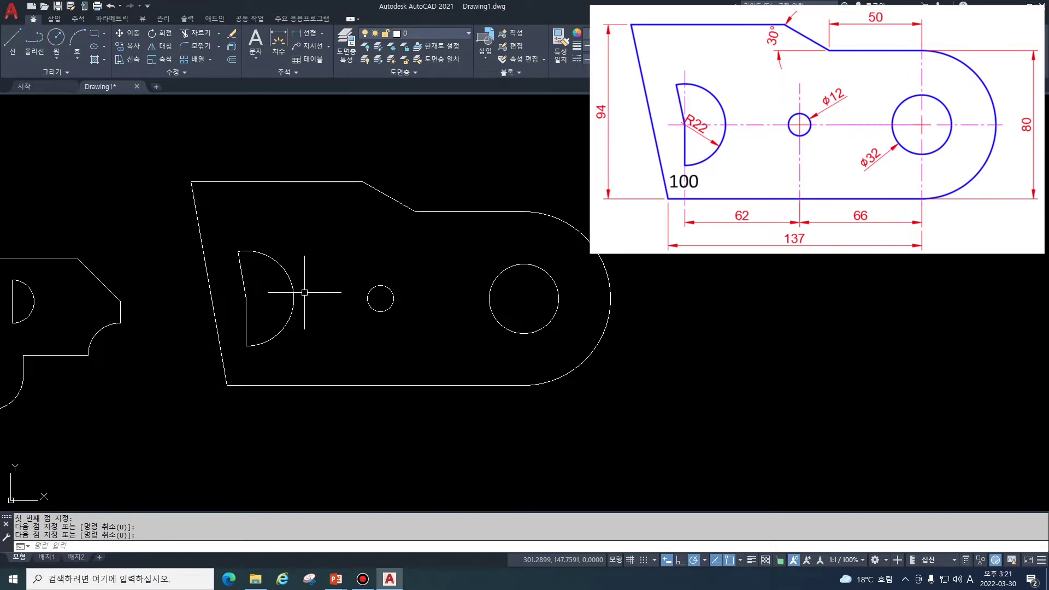
Undo the closing line and arc, then redraw the arc start-center-end ending up-left.
{"action": "type", "text": "u"}
{"action": "key", "text": "Return"}
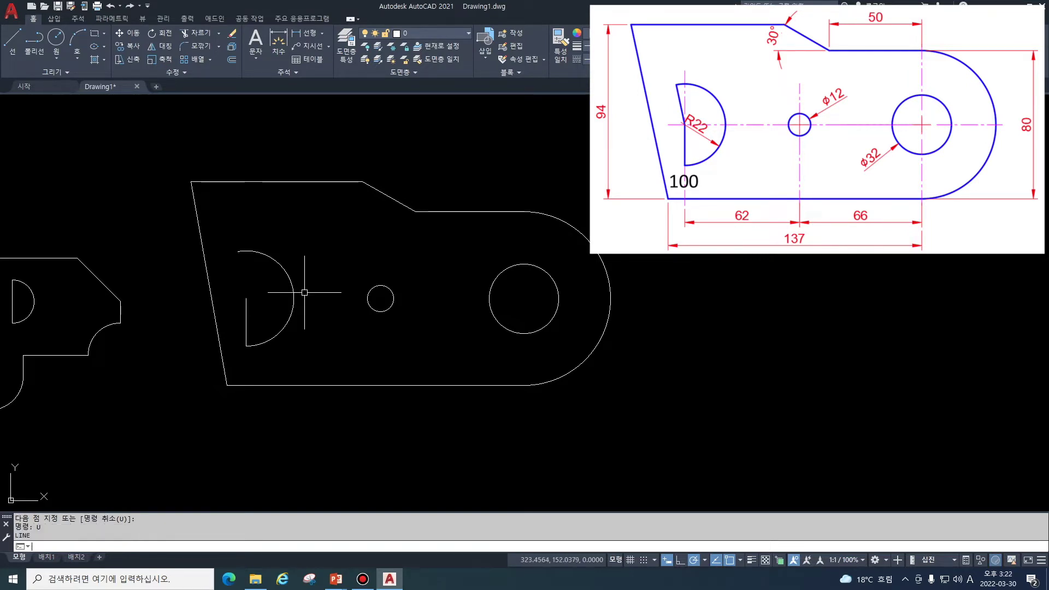
{"action": "type", "text": "u"}
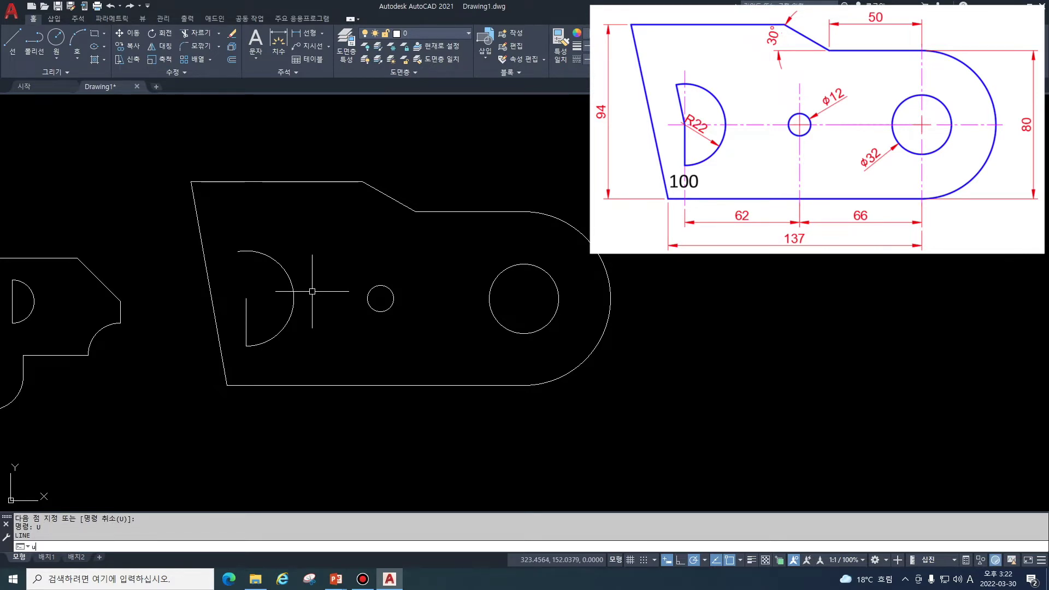
{"action": "key", "text": "Return"}
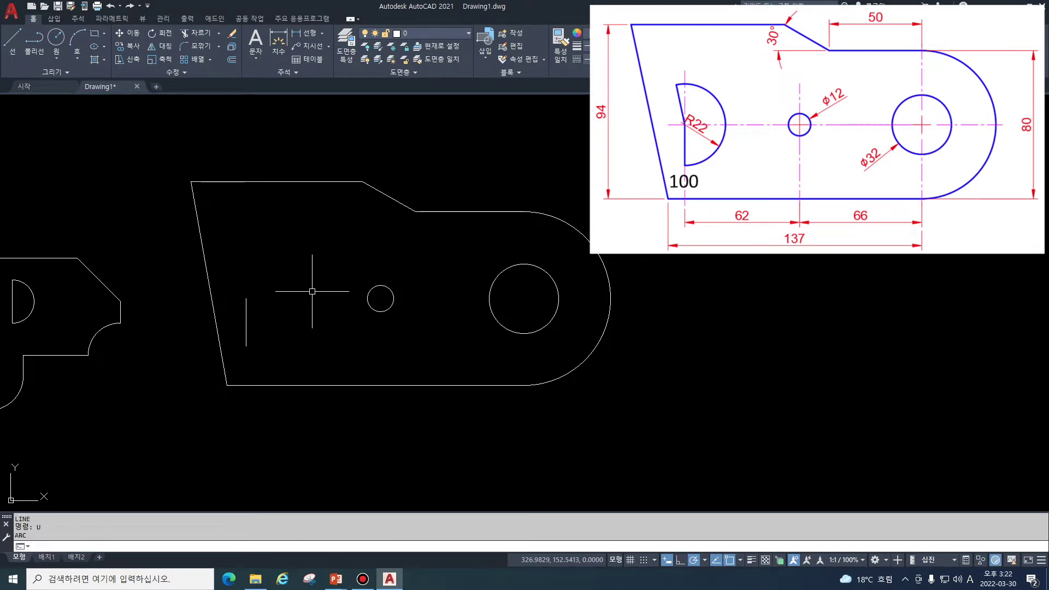
{"action": "type", "text": "a"}
{"action": "key", "text": "Return"}
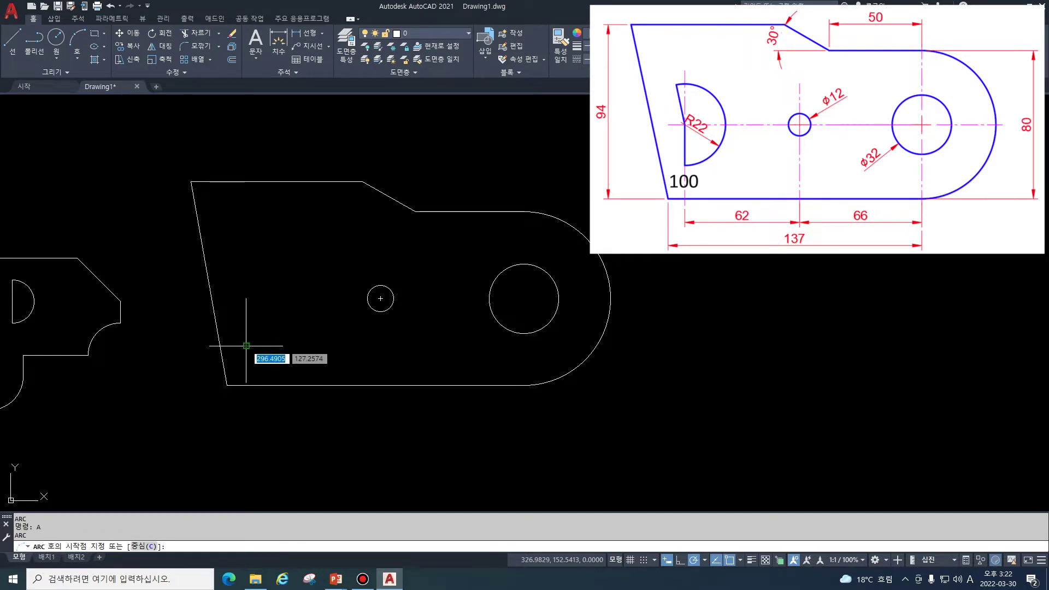
{"action": "left_click", "coordinate": [246, 345]}
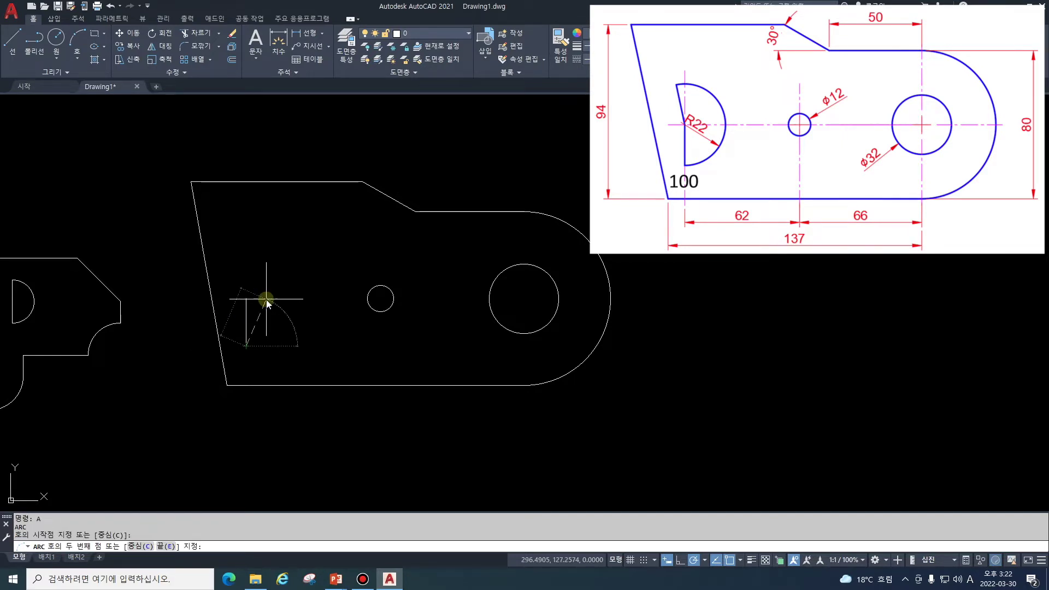
{"action": "type", "text": "c"}
{"action": "key", "text": "Return"}
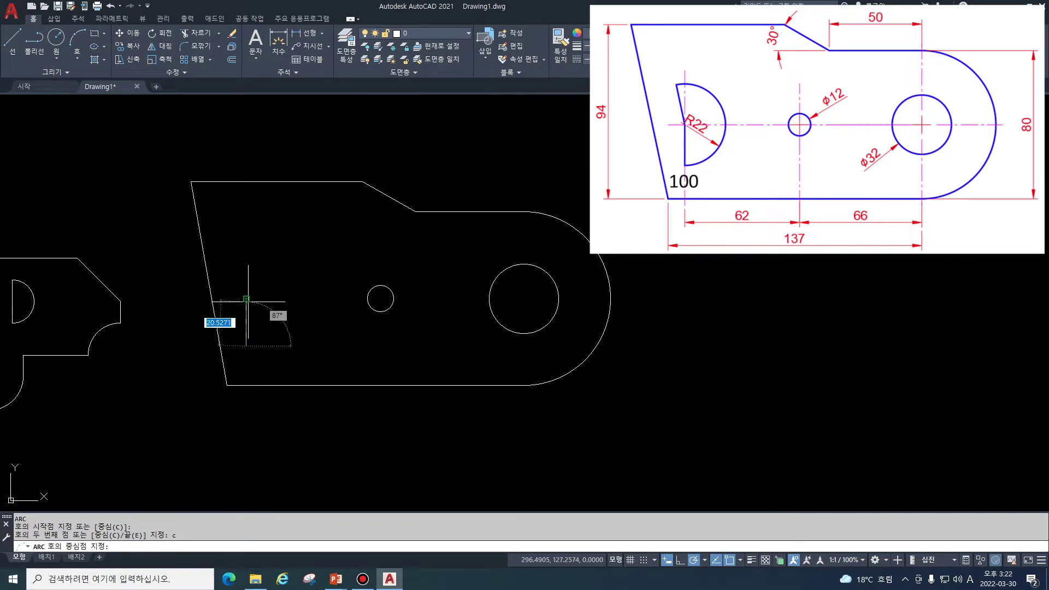
{"action": "left_click", "coordinate": [246, 299]}
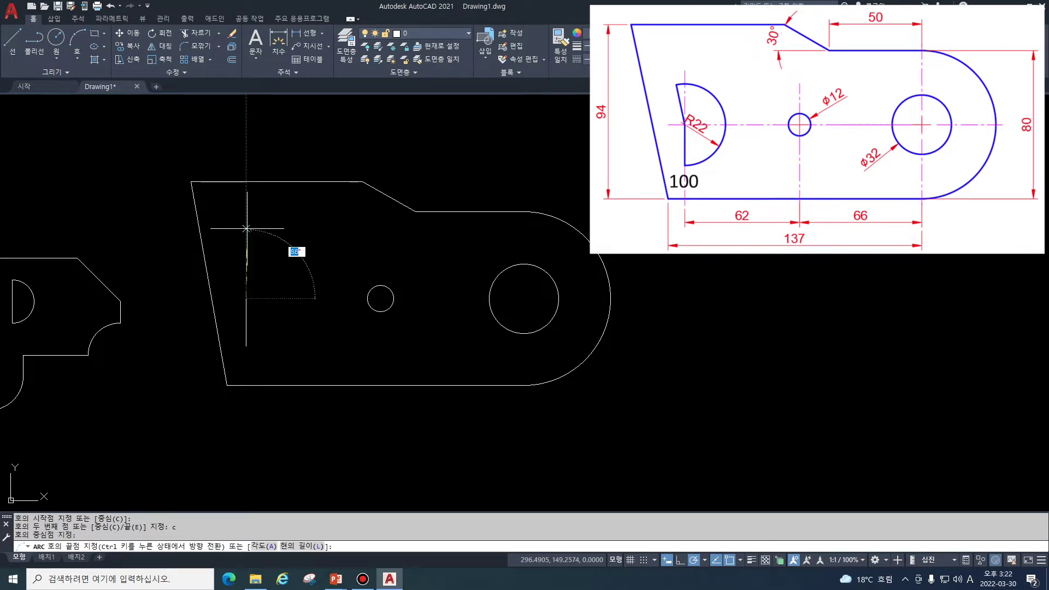
{"action": "left_click", "coordinate": [232, 260]}
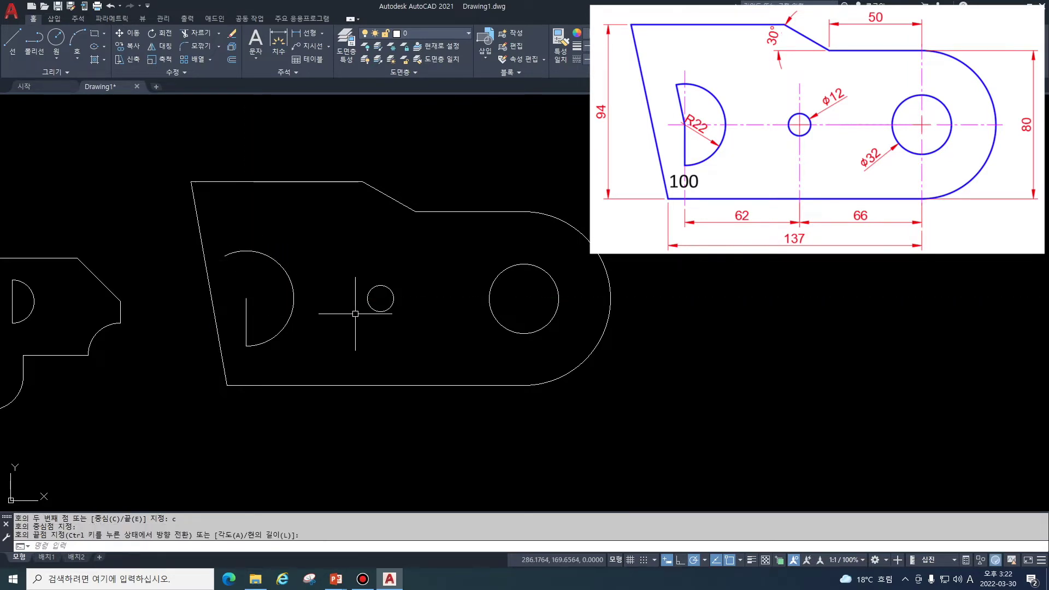
Draw a line from the arc's upper end parallel to the plate's slanted left edge.
{"action": "type", "text": "L"}
{"action": "key", "text": "Return"}
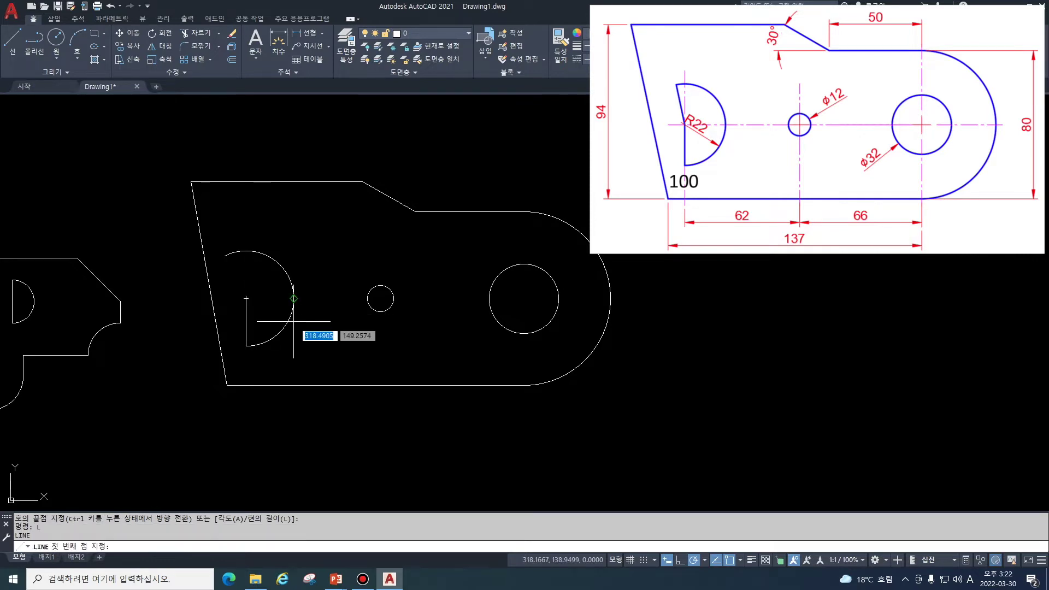
{"action": "left_click", "coordinate": [246, 298]}
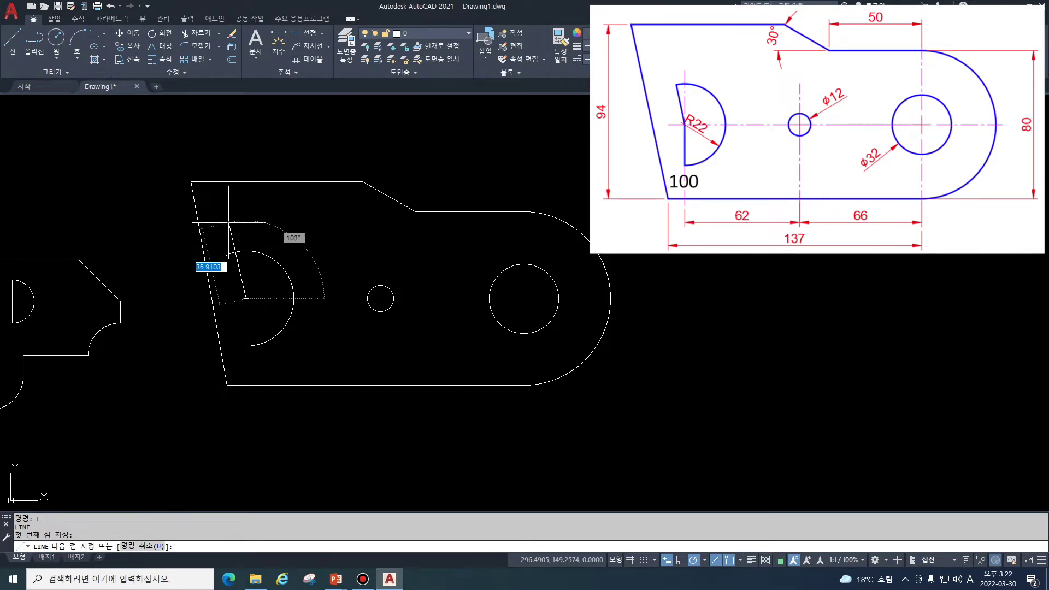
{"action": "right_click", "coordinate": [228, 223], "text": "shift"}
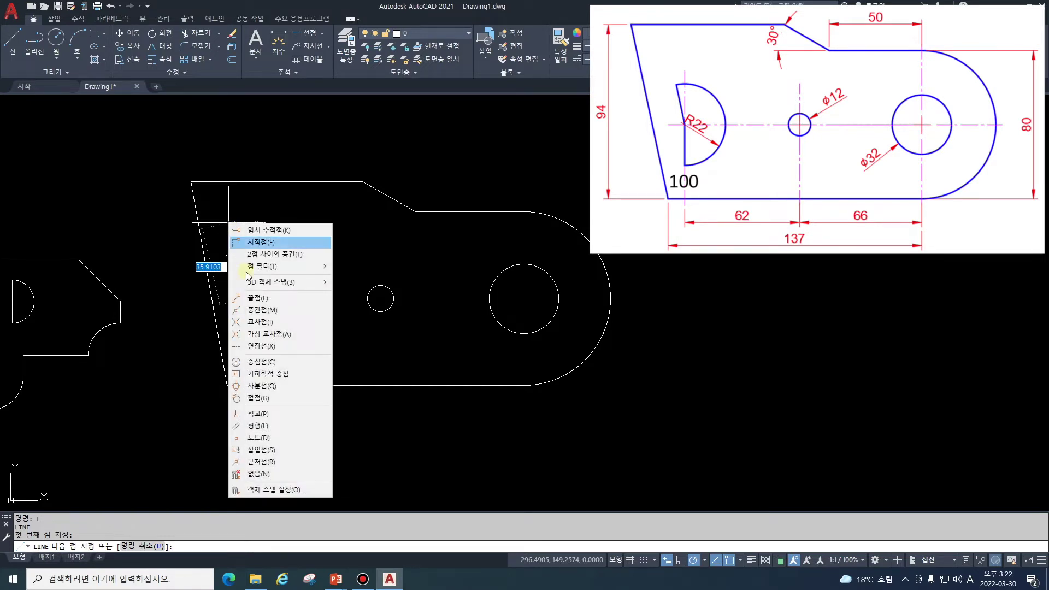
{"action": "left_click", "coordinate": [284, 425]}
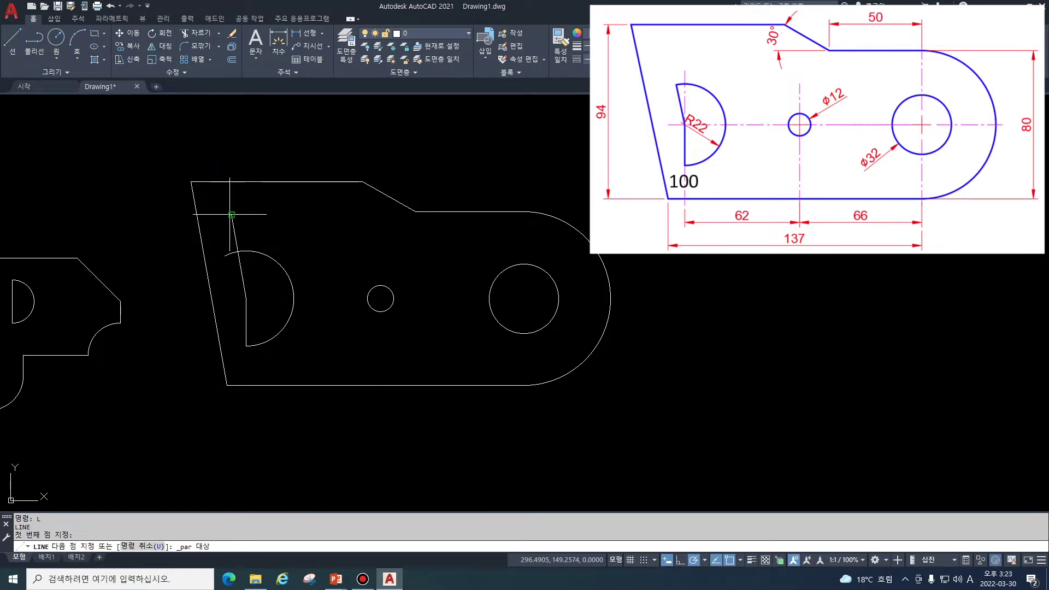
{"action": "left_click", "coordinate": [231, 214]}
{"action": "key", "text": "Return"}
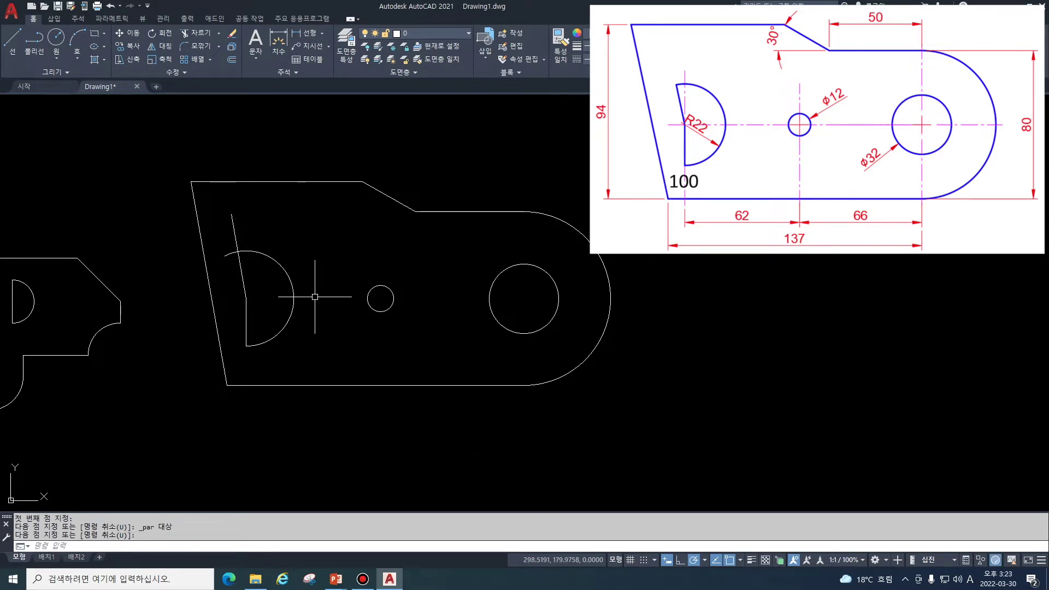
Trim off the slanted line's overshoot above the arc and the leftover arc stub.
{"action": "type", "text": "TR"}
{"action": "key", "text": "Return"}
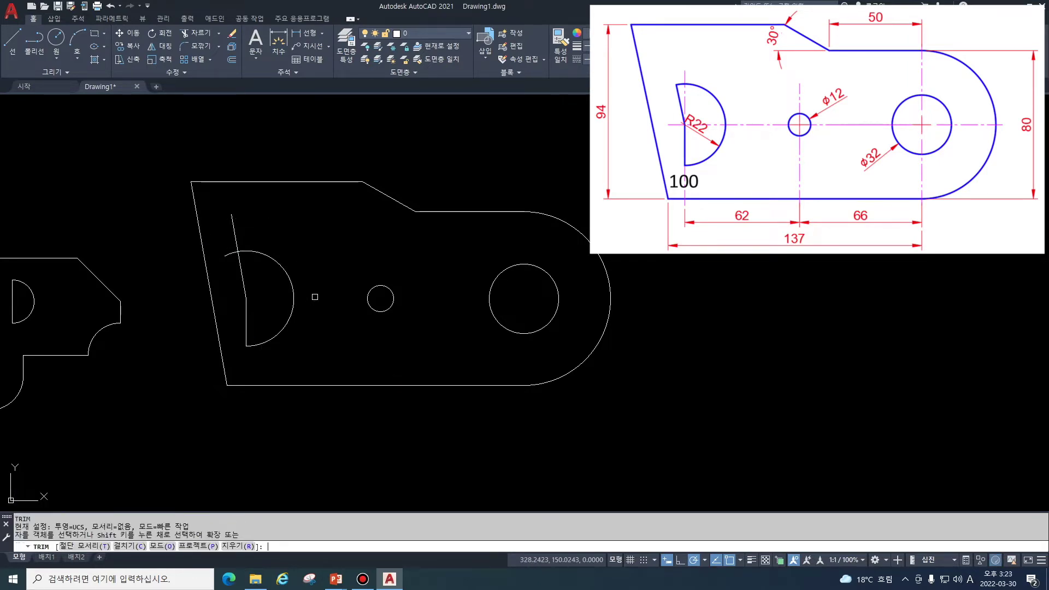
{"action": "left_click", "coordinate": [235, 235]}
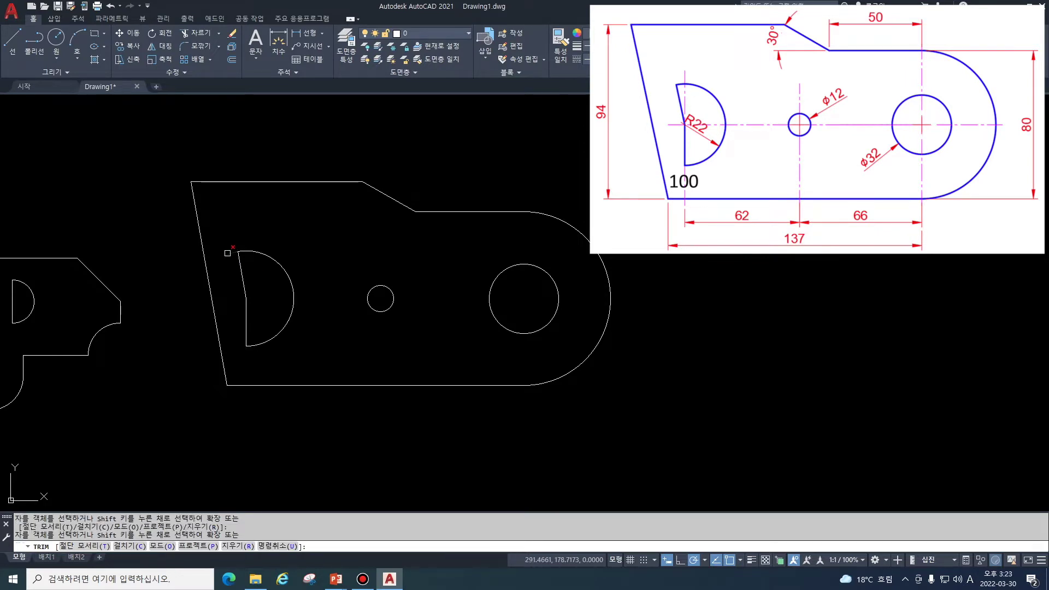
{"action": "left_click", "coordinate": [229, 253]}
{"action": "key", "text": "Escape"}
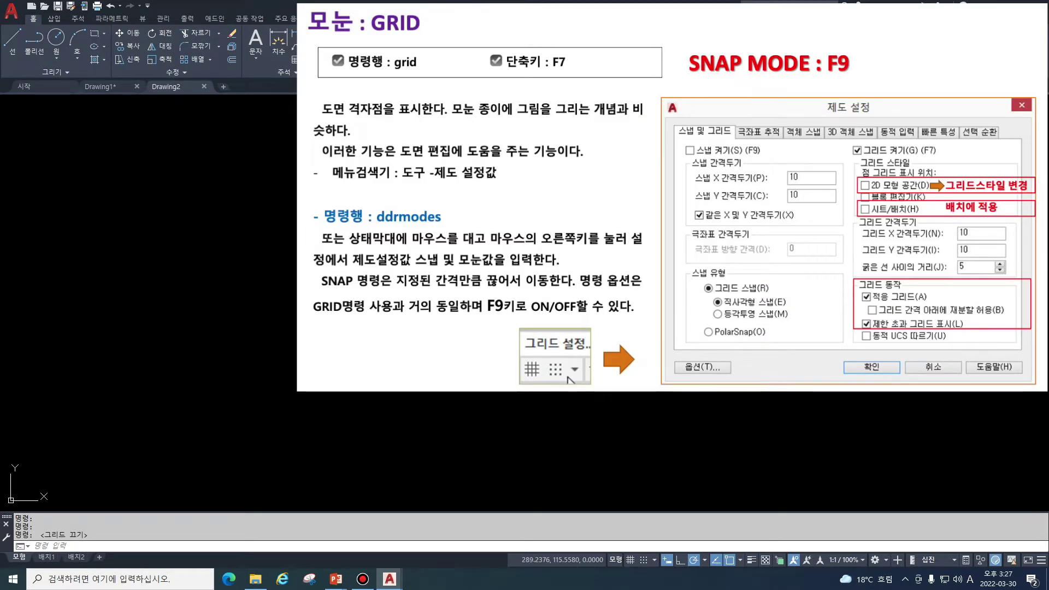
Keep the default 0,0 and 420,297 drawing limits, then Zoom All.
{"action": "key", "text": "Escape"}
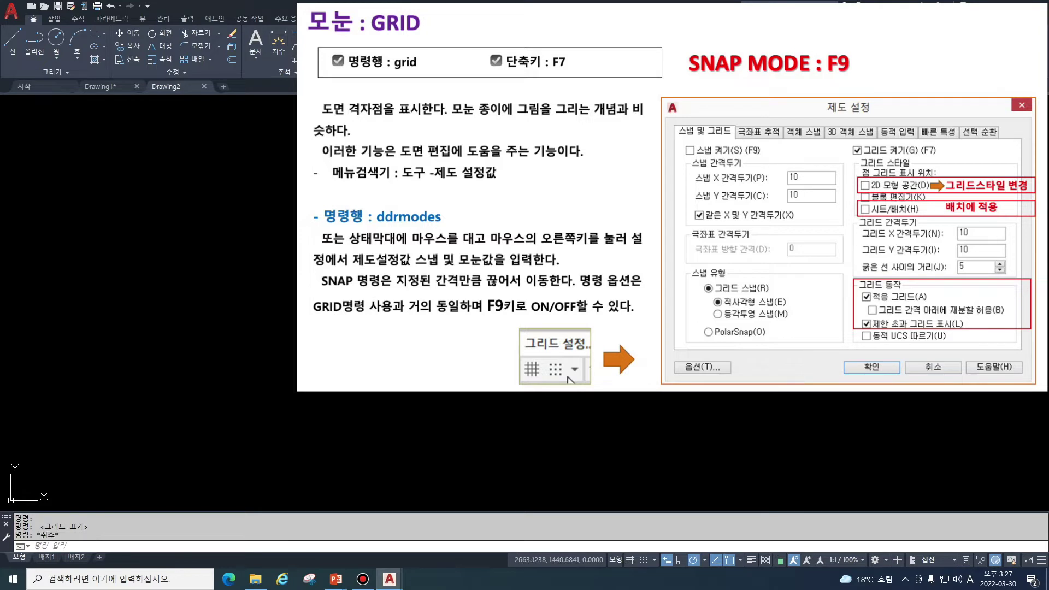
{"action": "type", "text": "limits"}
{"action": "key", "text": "Return"}
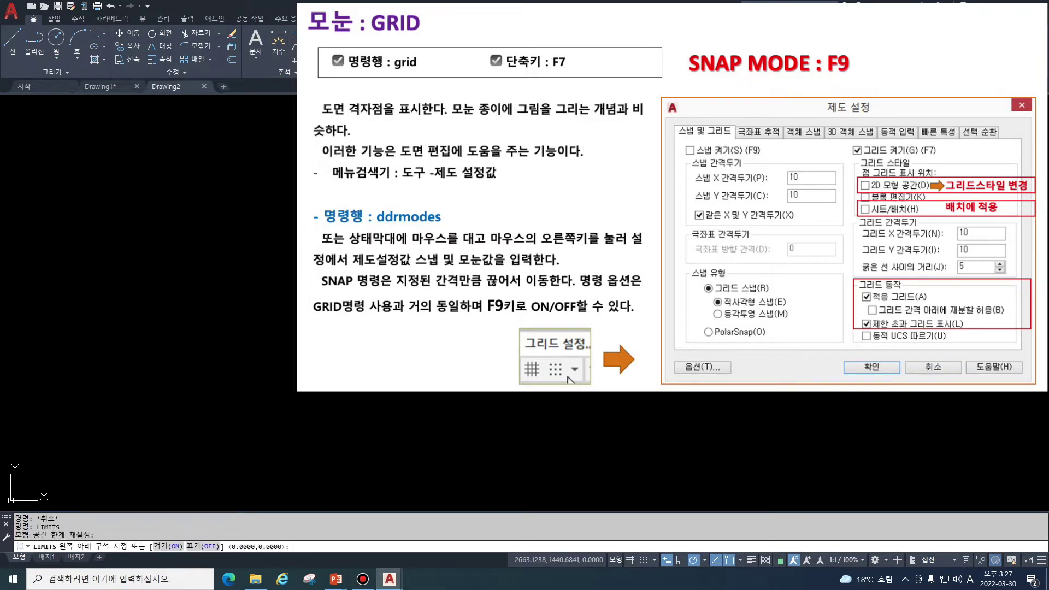
{"action": "key", "text": "Return"}
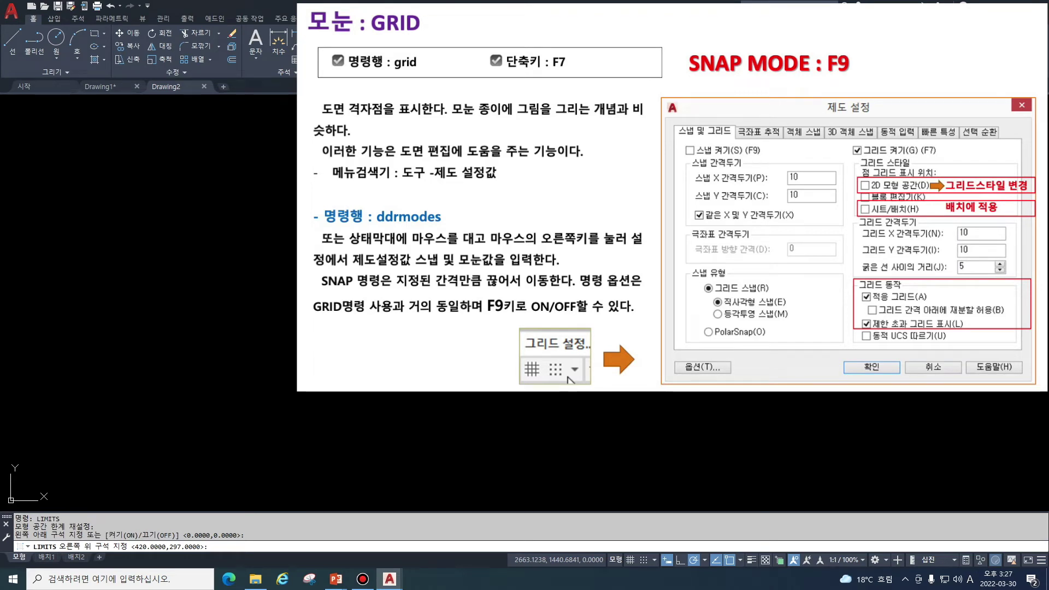
{"action": "key", "text": "Return"}
{"action": "type", "text": "z"}
{"action": "key", "text": "Return"}
{"action": "type", "text": "a"}
{"action": "key", "text": "Return"}
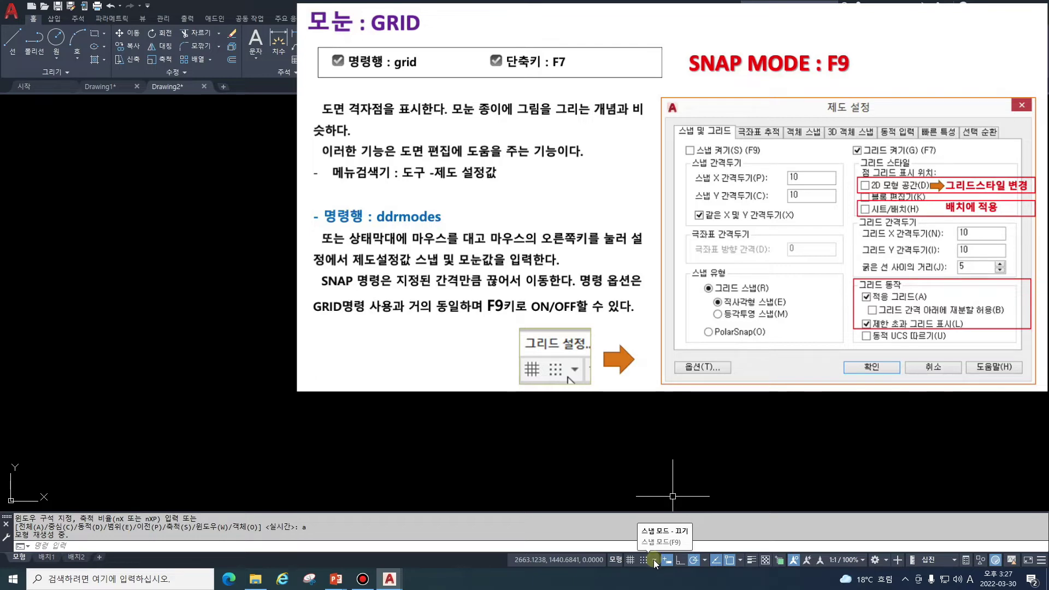
In Drafting Settings, enable snap and grid, set both spacings to 4, and disable adaptive grid.
{"action": "left_click", "coordinate": [655, 561]}
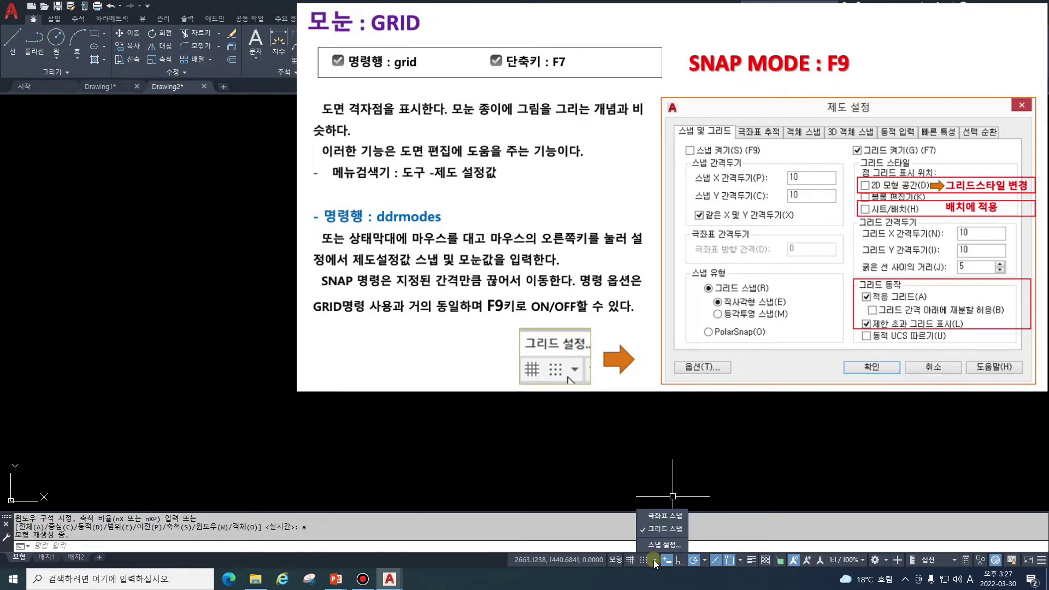
{"action": "left_click", "coordinate": [665, 545]}
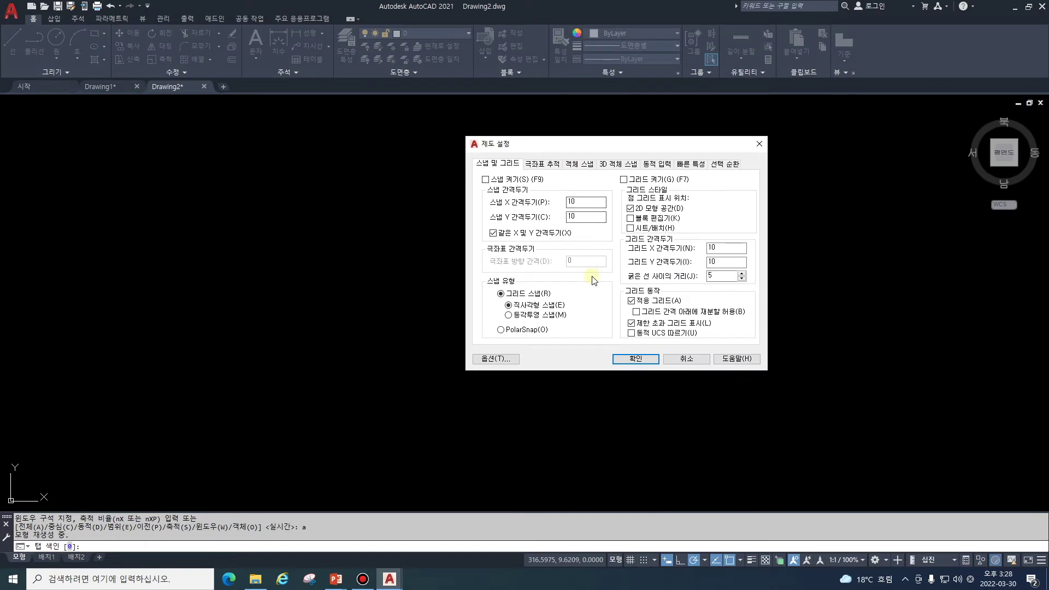
{"action": "left_click", "coordinate": [485, 179]}
{"action": "left_click", "coordinate": [624, 179]}
{"action": "double_click", "coordinate": [585, 201]}
{"action": "type", "text": "4"}
{"action": "key", "text": "Tab"}
{"action": "double_click", "coordinate": [713, 249]}
{"action": "type", "text": "4"}
{"action": "key", "text": "Tab"}
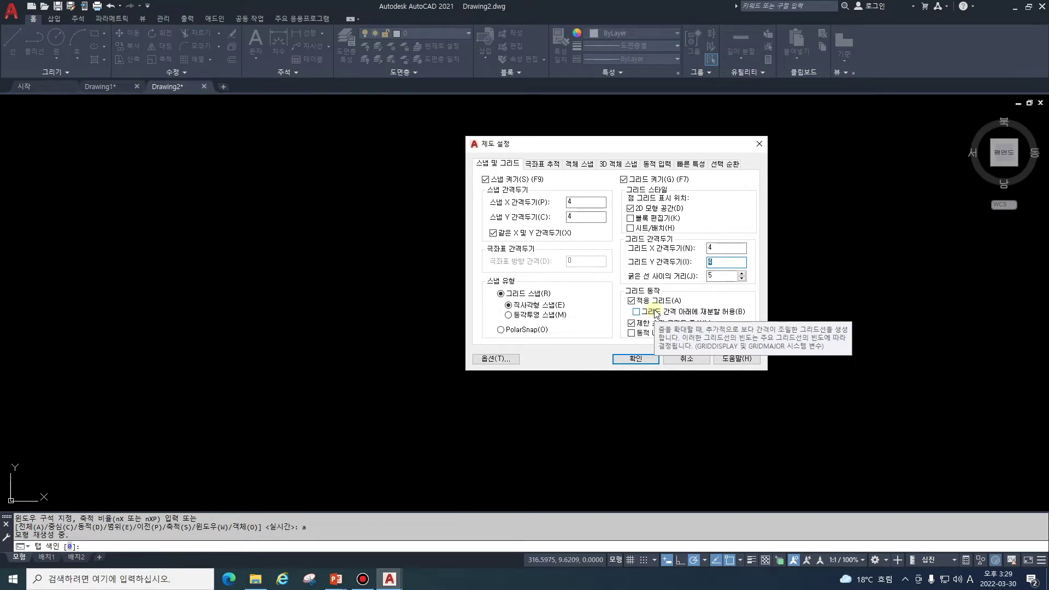
{"action": "left_click", "coordinate": [632, 301]}
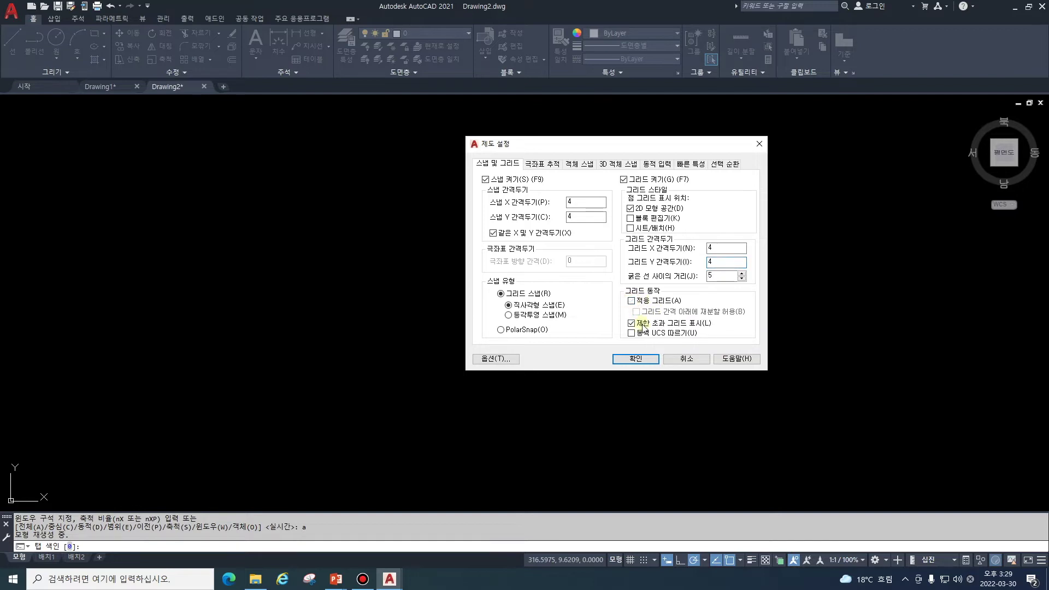
{"action": "left_click", "coordinate": [639, 359]}
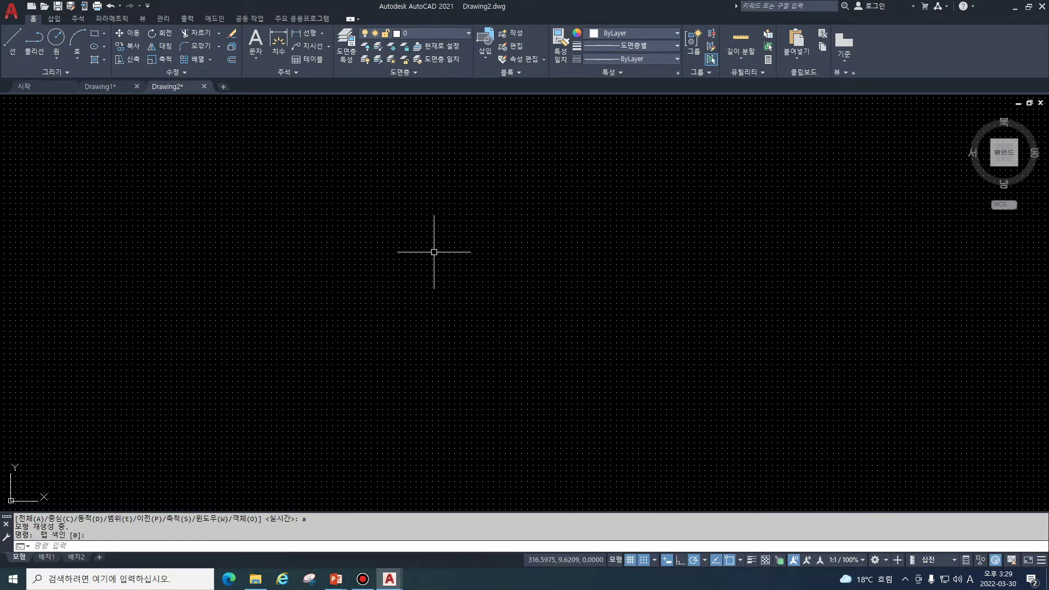
Draw a 16-by-16 square of lines snapped to the grid.
{"action": "type", "text": "l"}
{"action": "key", "text": "Return"}
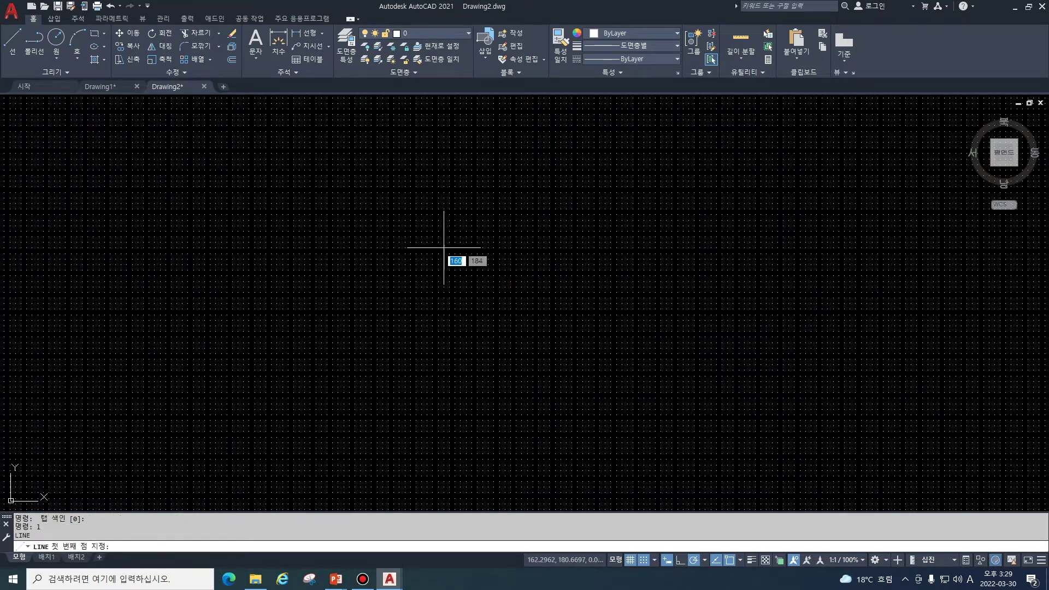
{"action": "left_click", "coordinate": [383, 204]}
{"action": "type", "text": "16"}
{"action": "key", "text": "Return"}
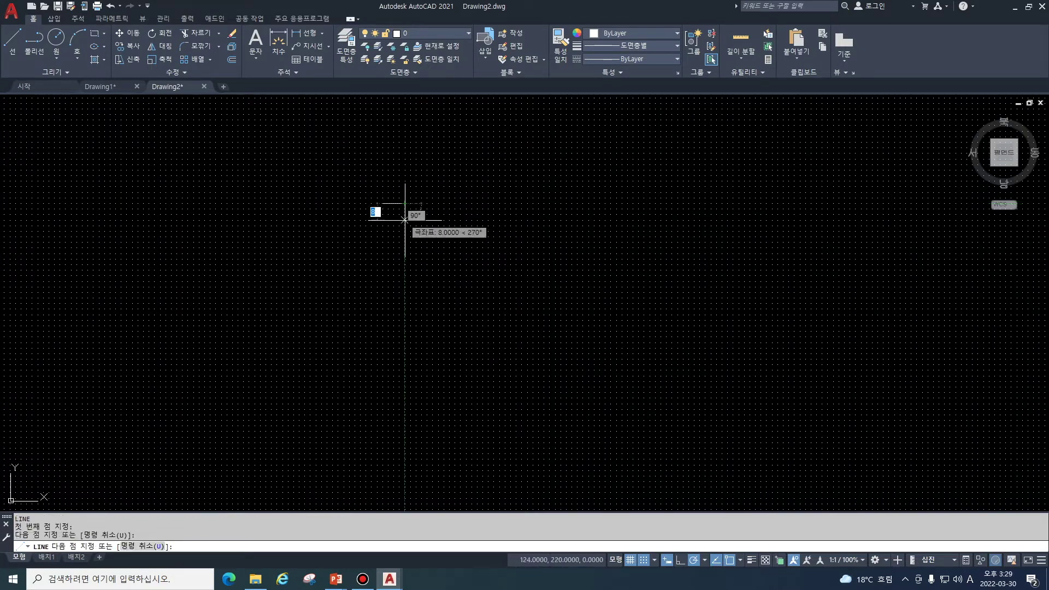
{"action": "type", "text": "16"}
{"action": "key", "text": "Return"}
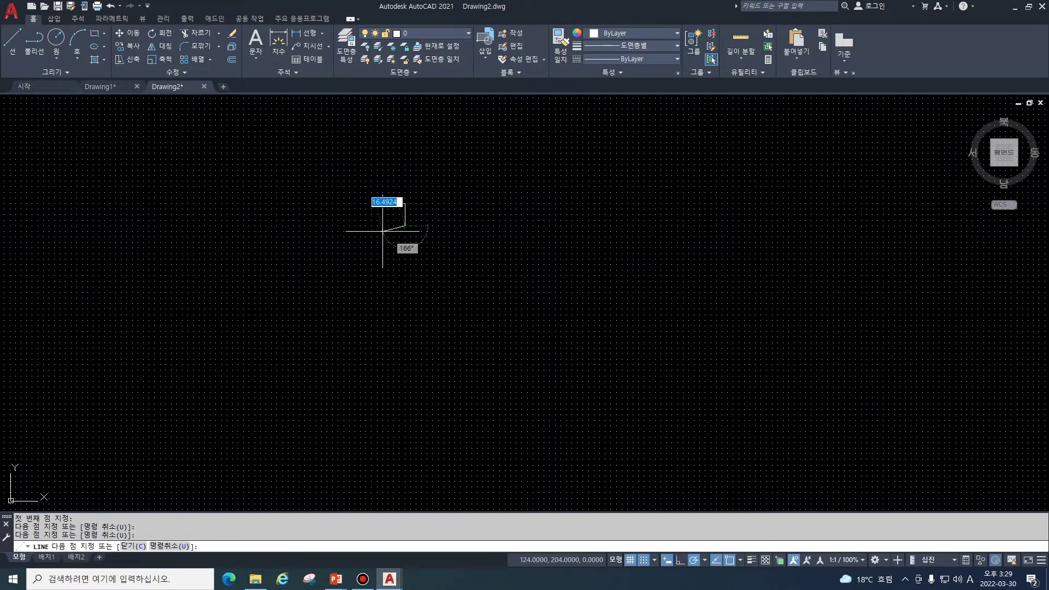
{"action": "left_click", "coordinate": [383, 225]}
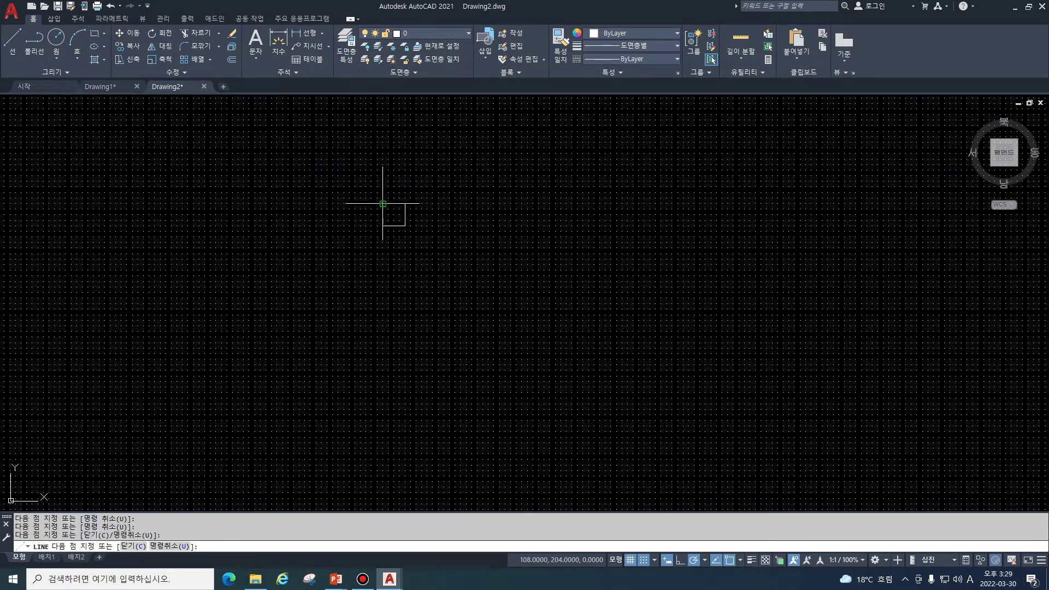
{"action": "left_click", "coordinate": [383, 204]}
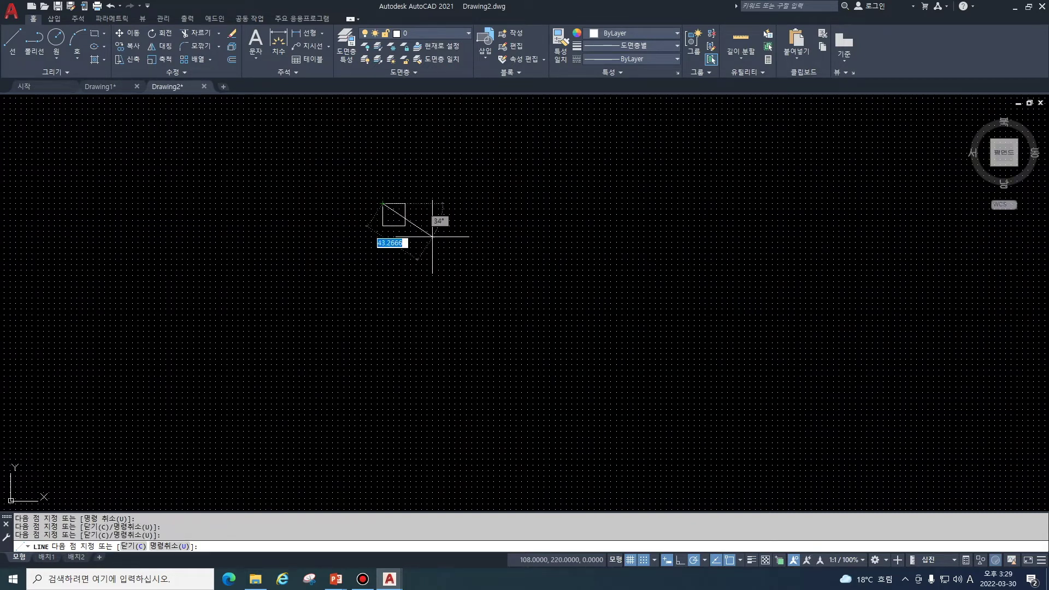
{"action": "key", "text": "Return"}
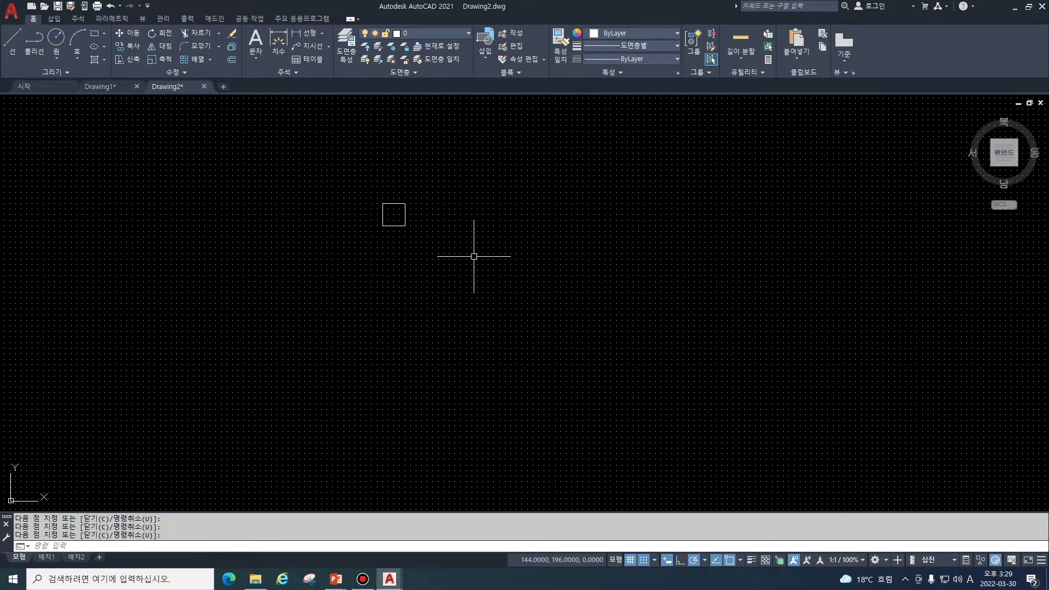
{"action": "type", "text": "ds"}
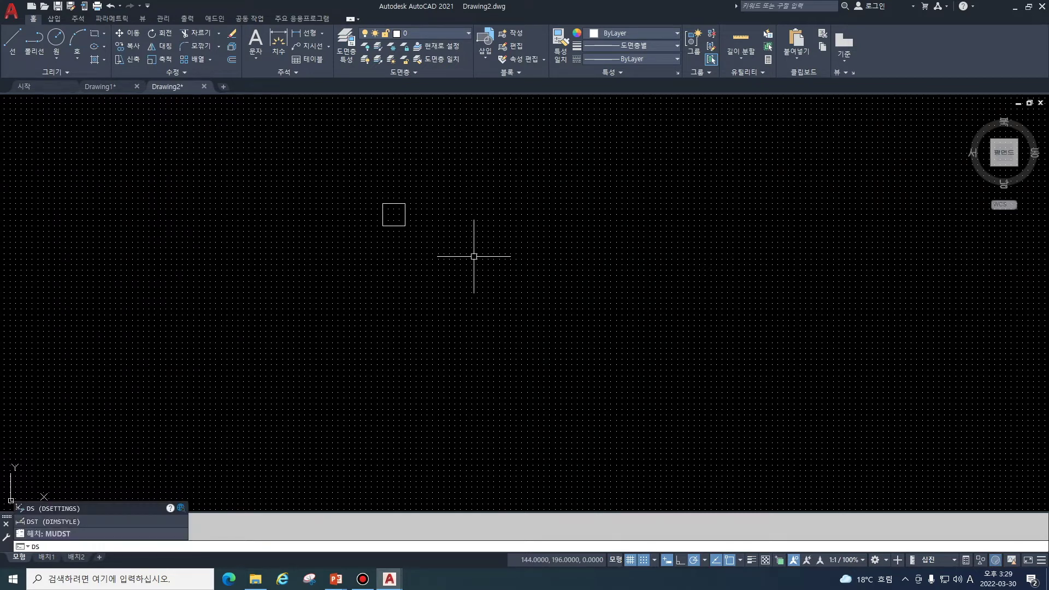
{"action": "key", "text": "Return"}
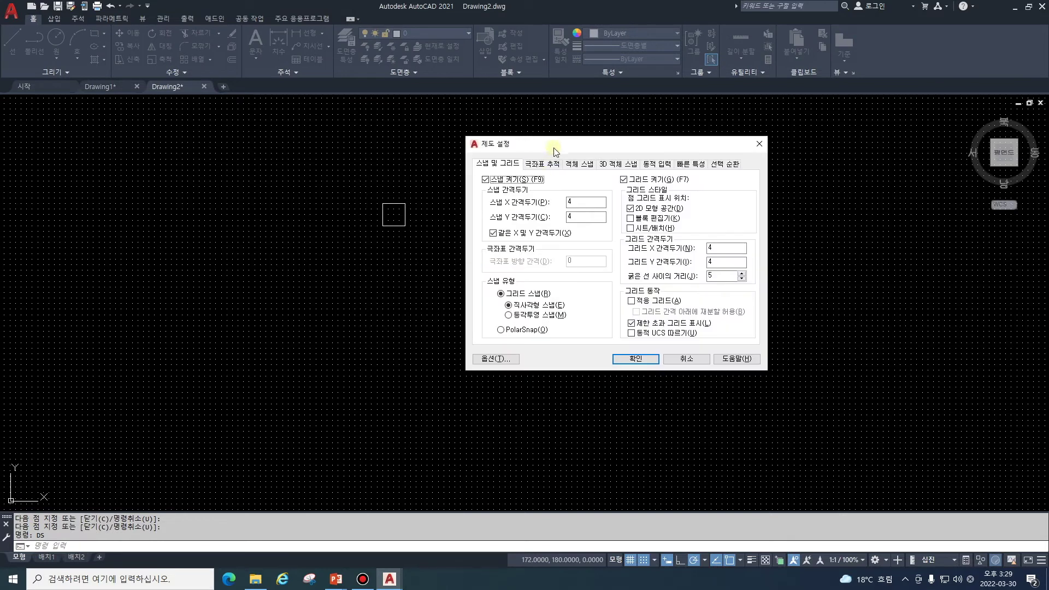
{"action": "left_click_drag", "start_coordinate": [564, 149], "coordinate": [547, 143]}
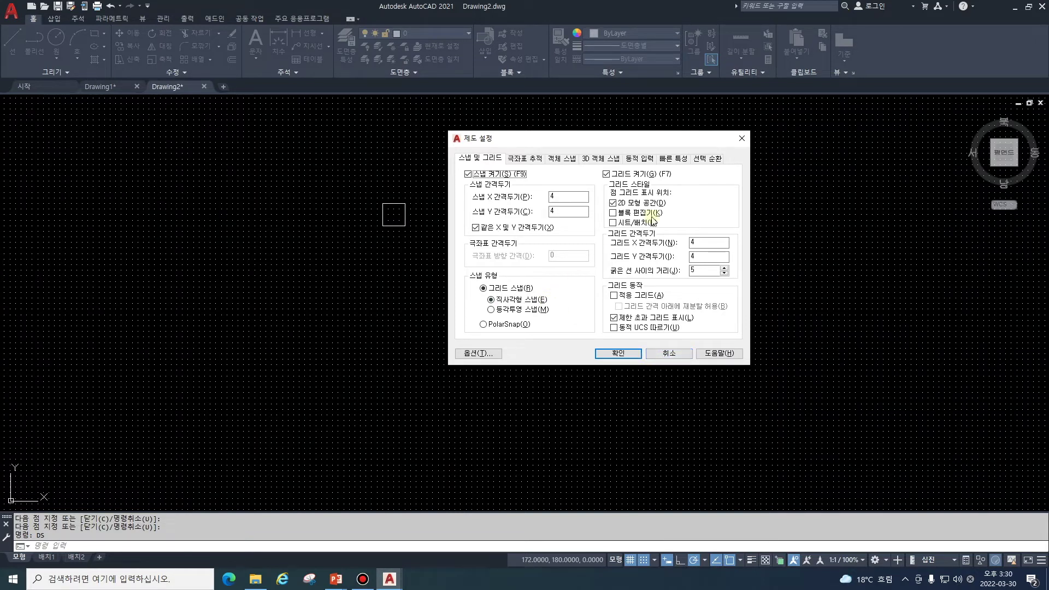
{"action": "left_click", "coordinate": [677, 354]}
{"action": "type", "text": "a"}
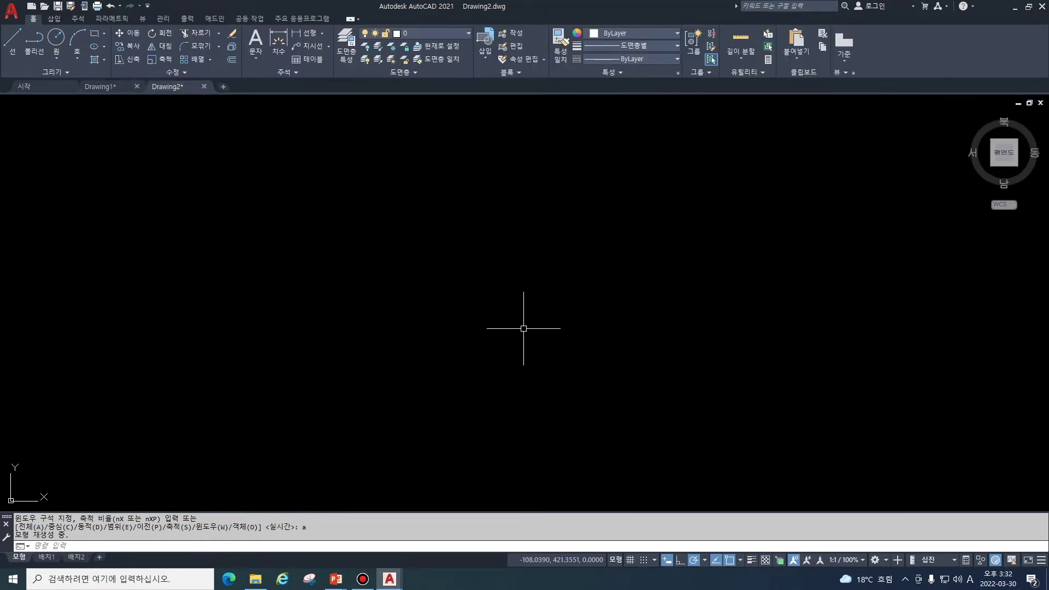
Draw a radius-50 circle centred in the middle of the drawing.
{"action": "type", "text": "c"}
{"action": "key", "text": "Return"}
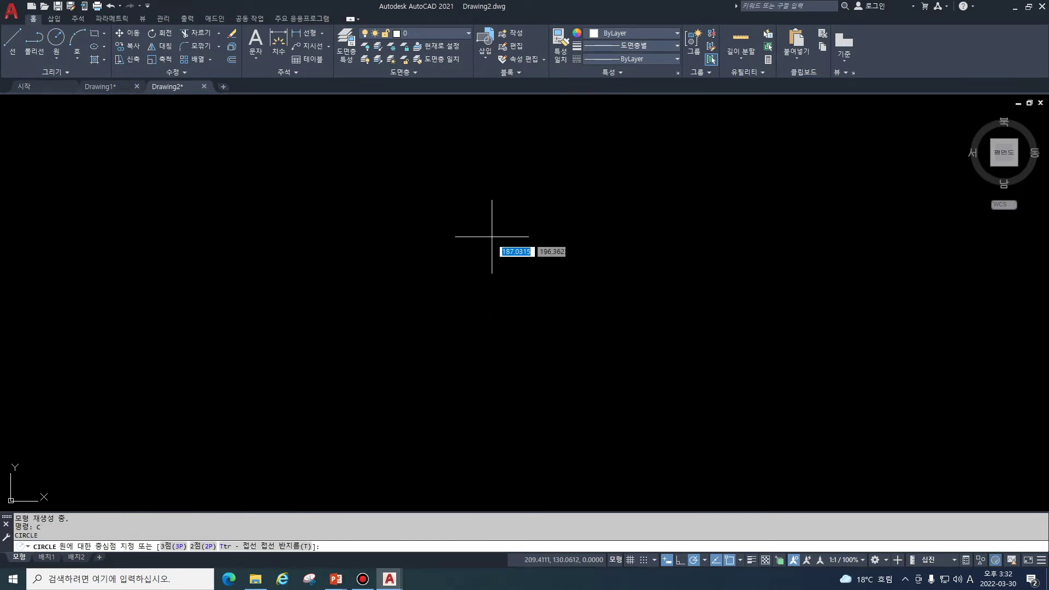
{"action": "left_click", "coordinate": [468, 293]}
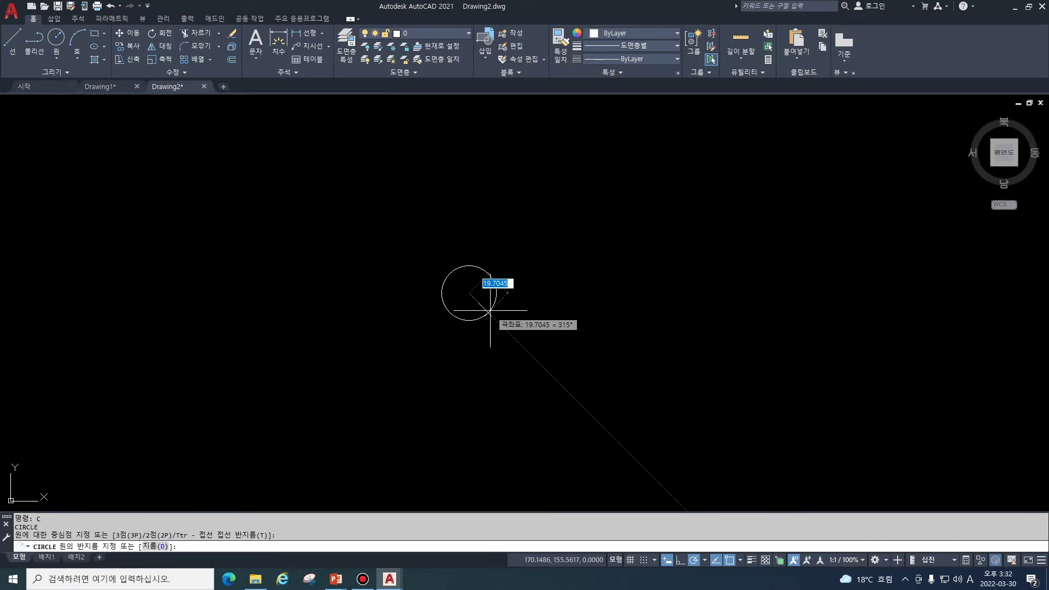
{"action": "type", "text": "50"}
{"action": "key", "text": "Return"}
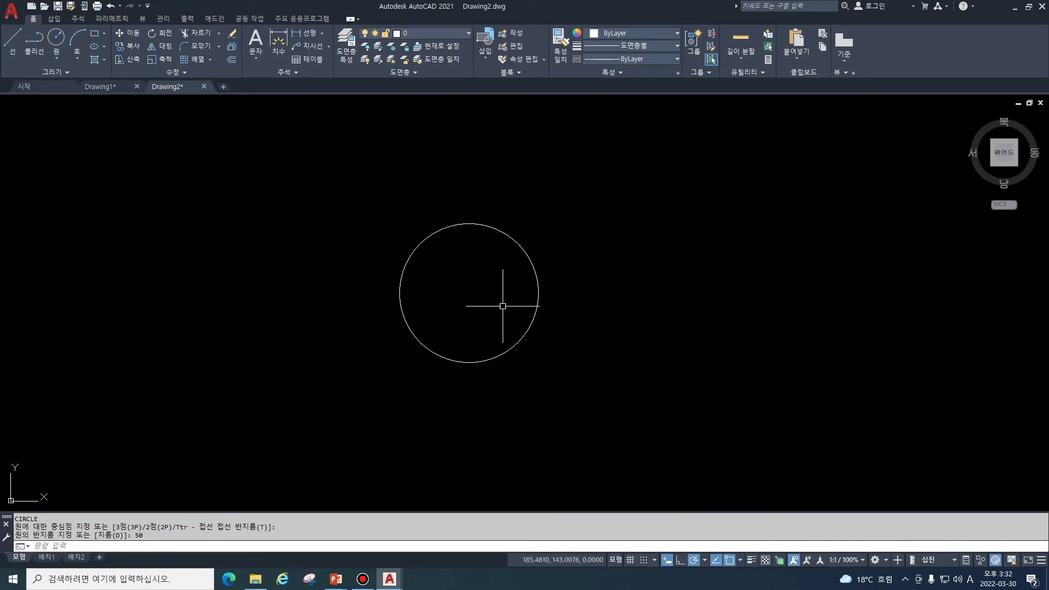
{"action": "scroll", "coordinate": [503, 313], "scroll_direction": "up", "scroll_amount": 2}
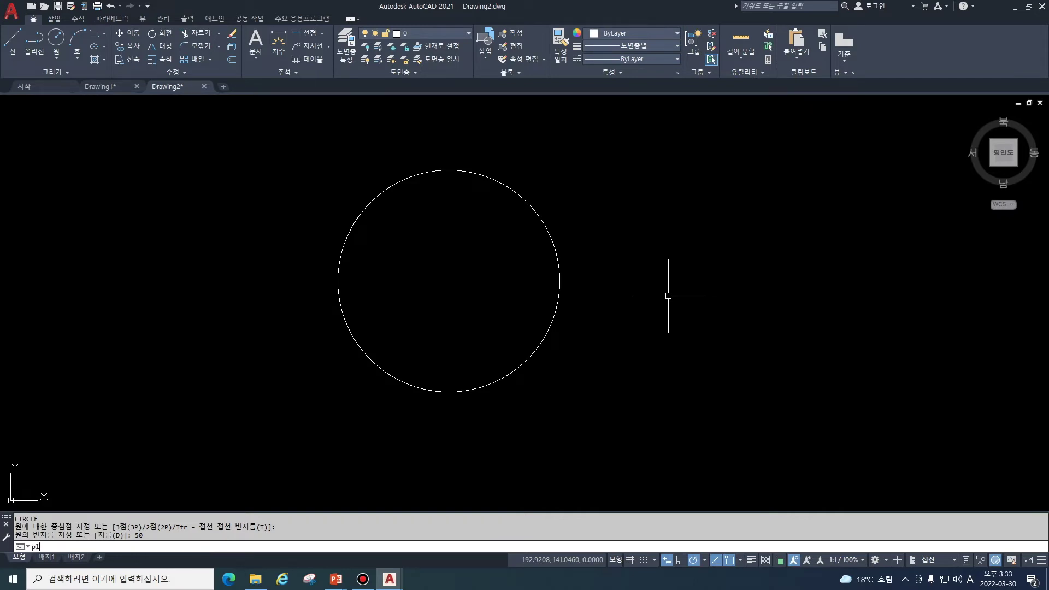
Start a polyline snapped to the circle's right quadrant point.
{"action": "type", "text": "pl"}
{"action": "key", "text": "Return"}
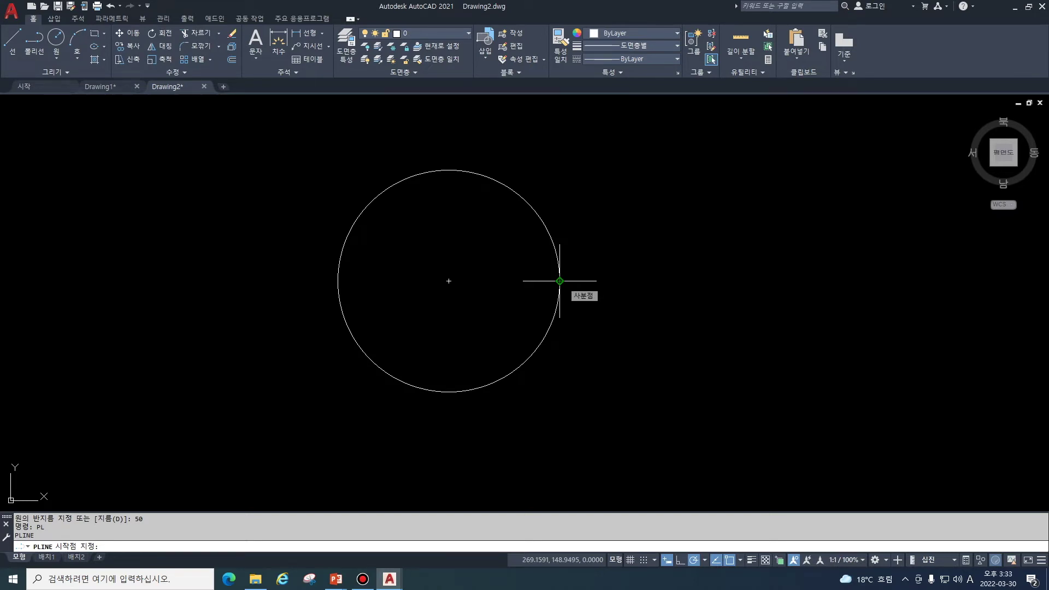
{"action": "right_click", "coordinate": [560, 281], "text": "shift"}
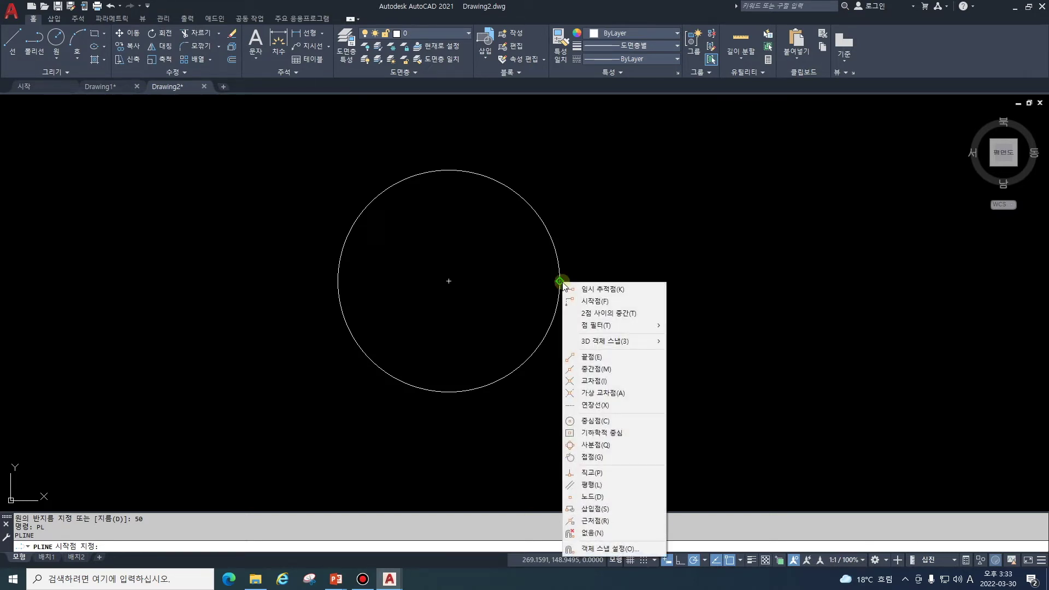
{"action": "left_click", "coordinate": [607, 445]}
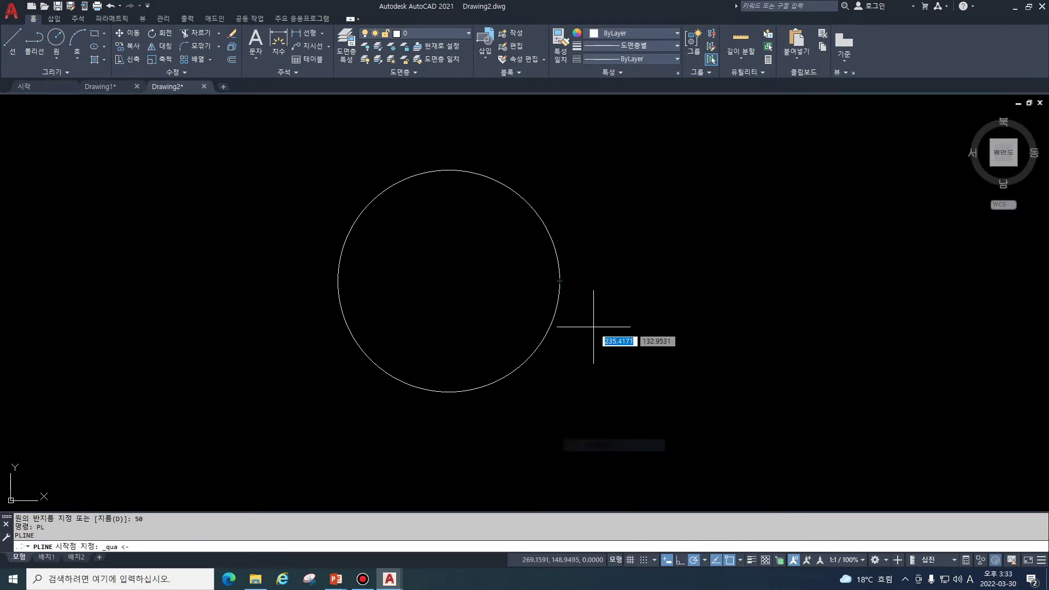
{"action": "left_click", "coordinate": [559, 281]}
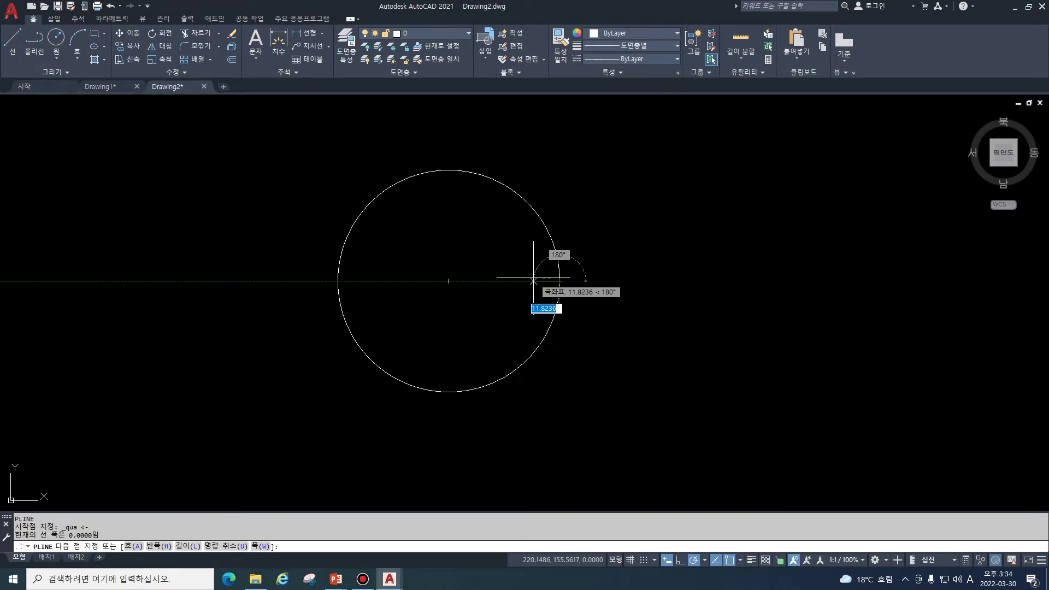
Add two radius-25 polyline arcs through the circle's centre to its left quadrant.
{"action": "type", "text": "a"}
{"action": "key", "text": "Return"}
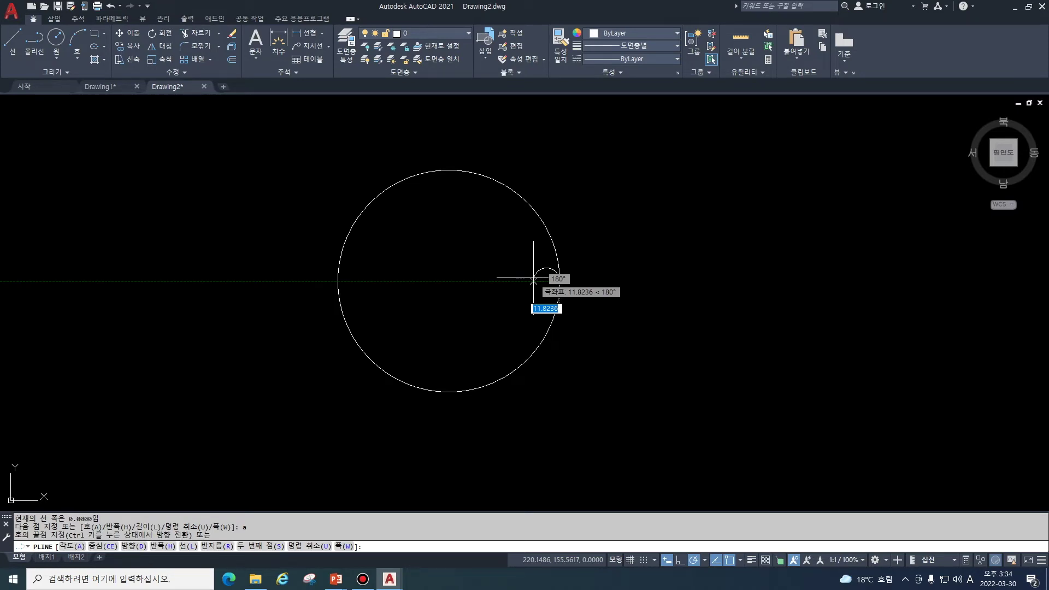
{"action": "type", "text": "r"}
{"action": "key", "text": "Return"}
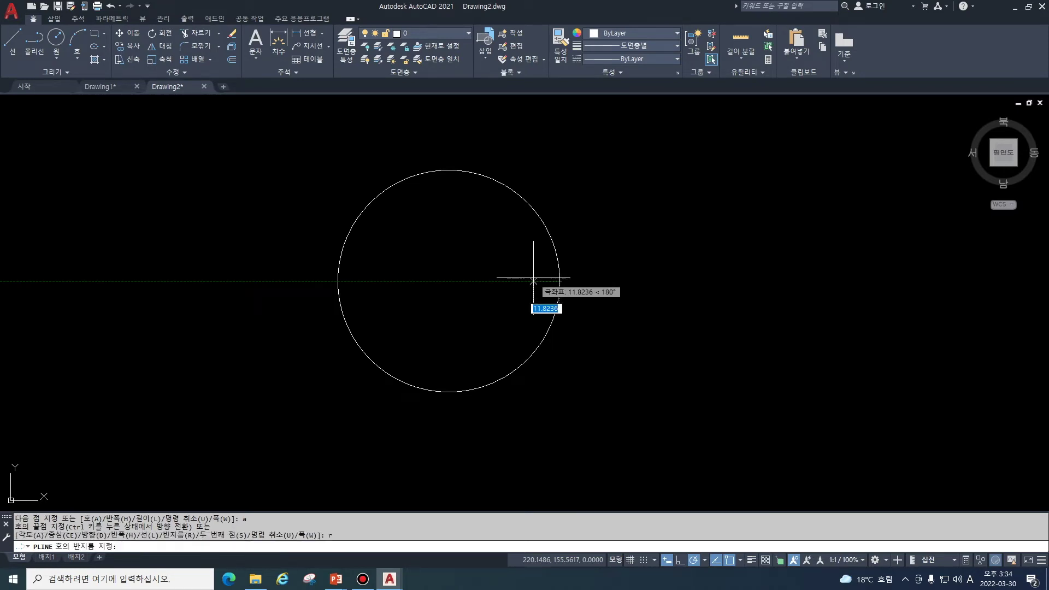
{"action": "type", "text": "25"}
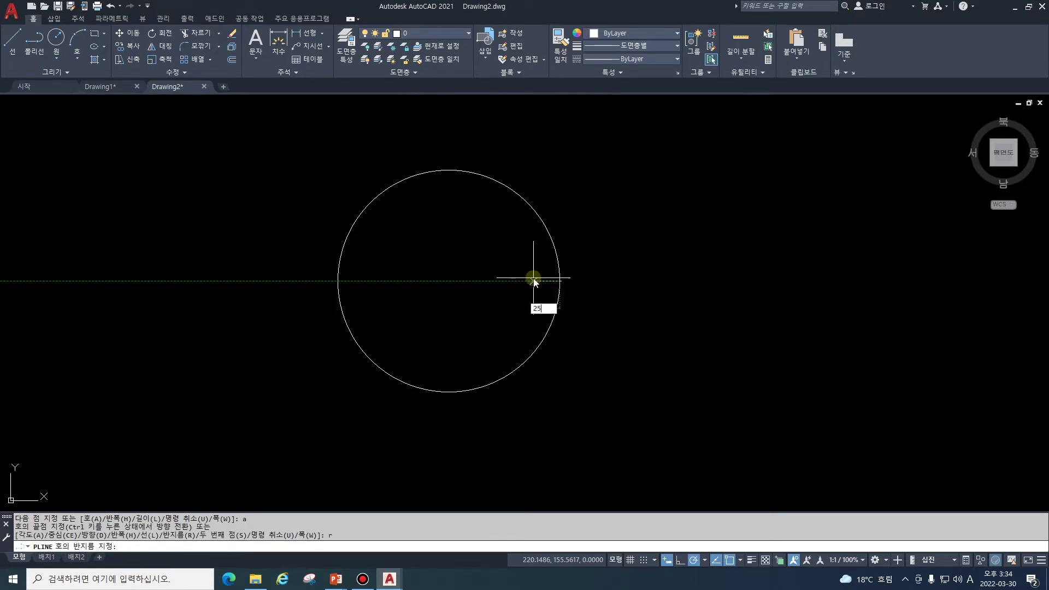
{"action": "key", "text": "Return"}
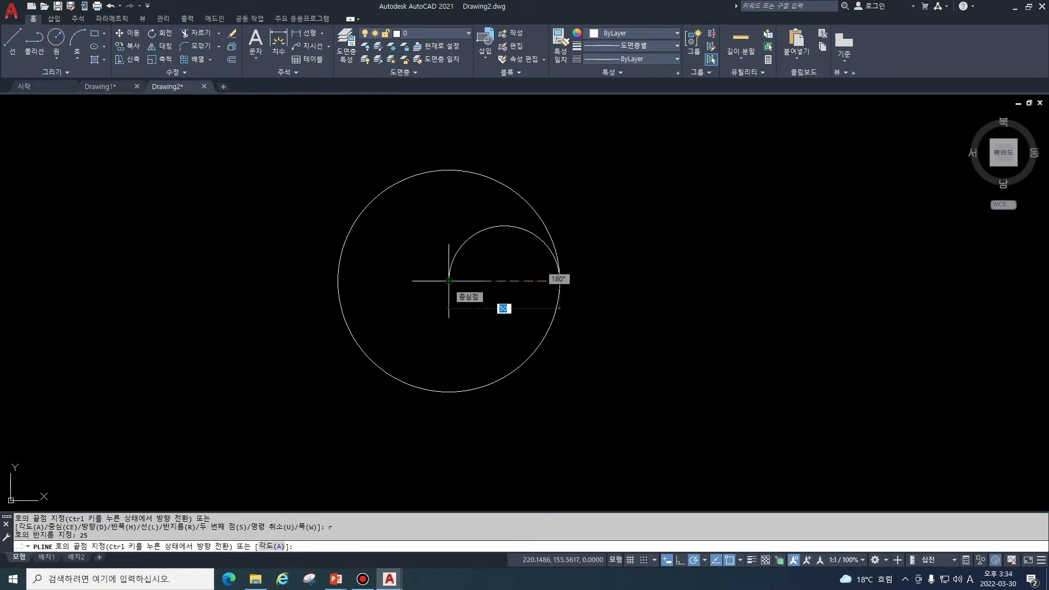
{"action": "left_click", "coordinate": [449, 281]}
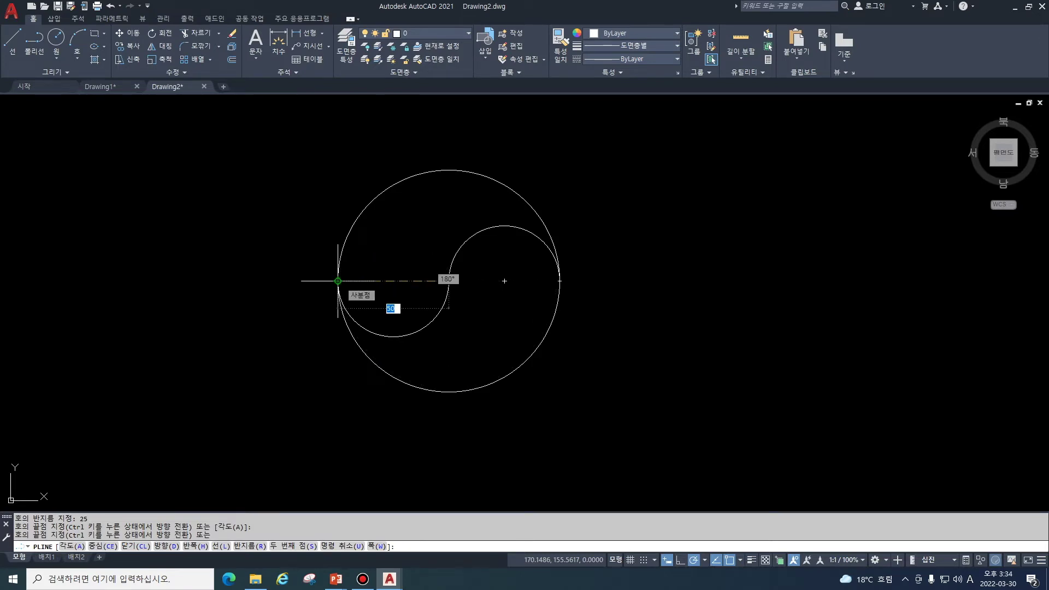
{"action": "left_click", "coordinate": [338, 281]}
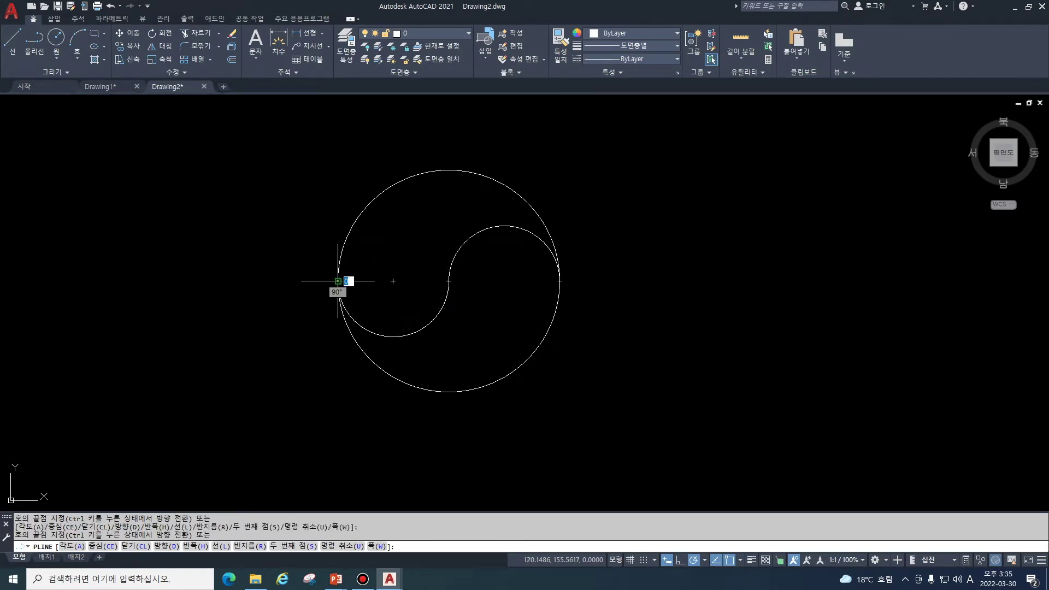
{"action": "key", "text": "Return"}
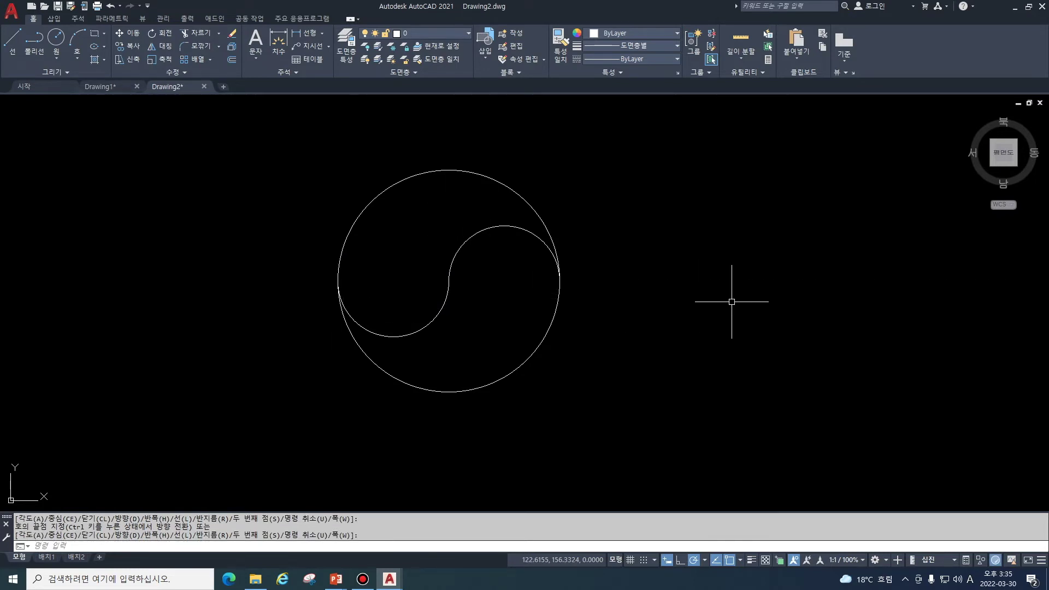
Delete the thin S-curve and start a width-1 polyline at the circle's right quadrant.
{"action": "left_click", "coordinate": [437, 317]}
{"action": "key", "text": "Delete"}
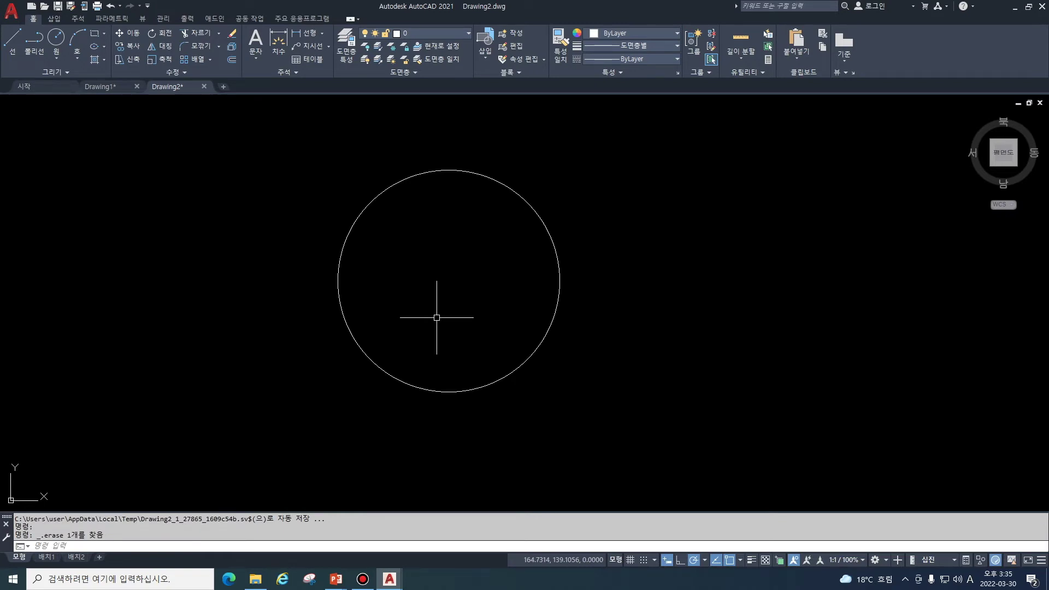
{"action": "type", "text": "PL"}
{"action": "key", "text": "Return"}
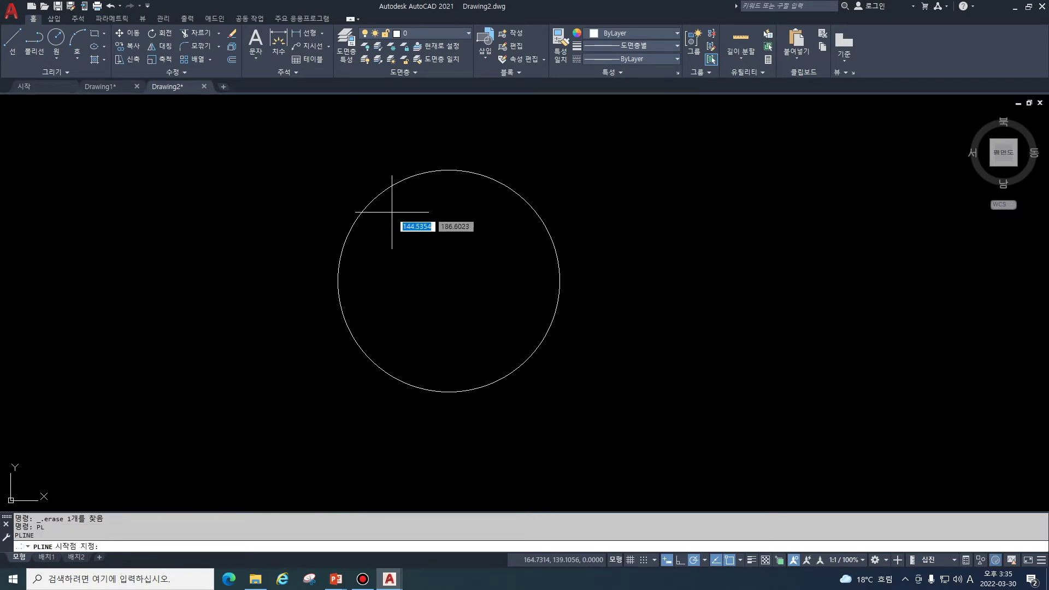
{"action": "left_click", "coordinate": [559, 281]}
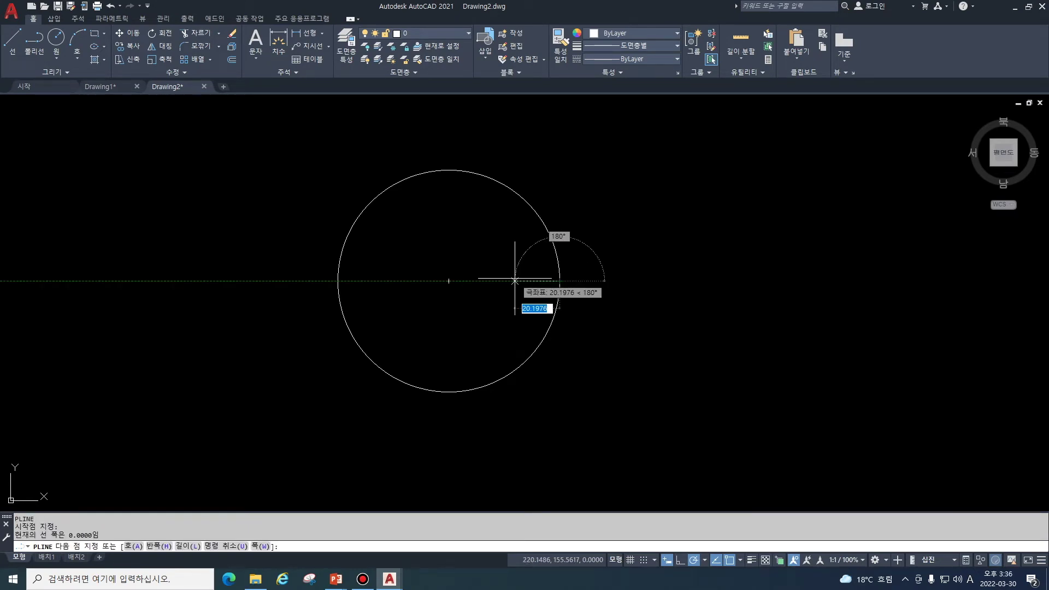
{"action": "type", "text": "w"}
{"action": "key", "text": "Return"}
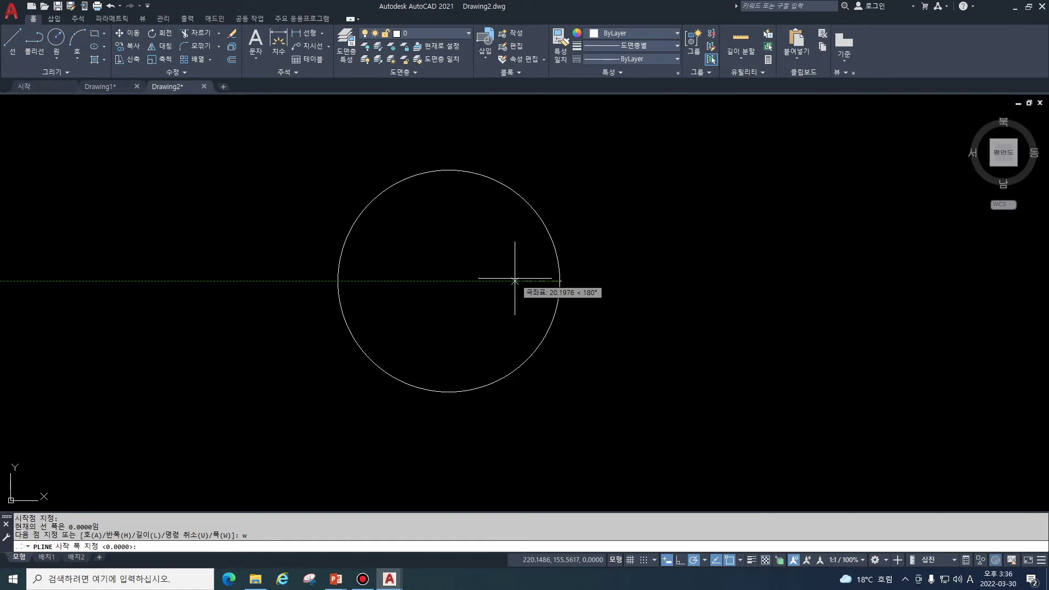
{"action": "type", "text": "1"}
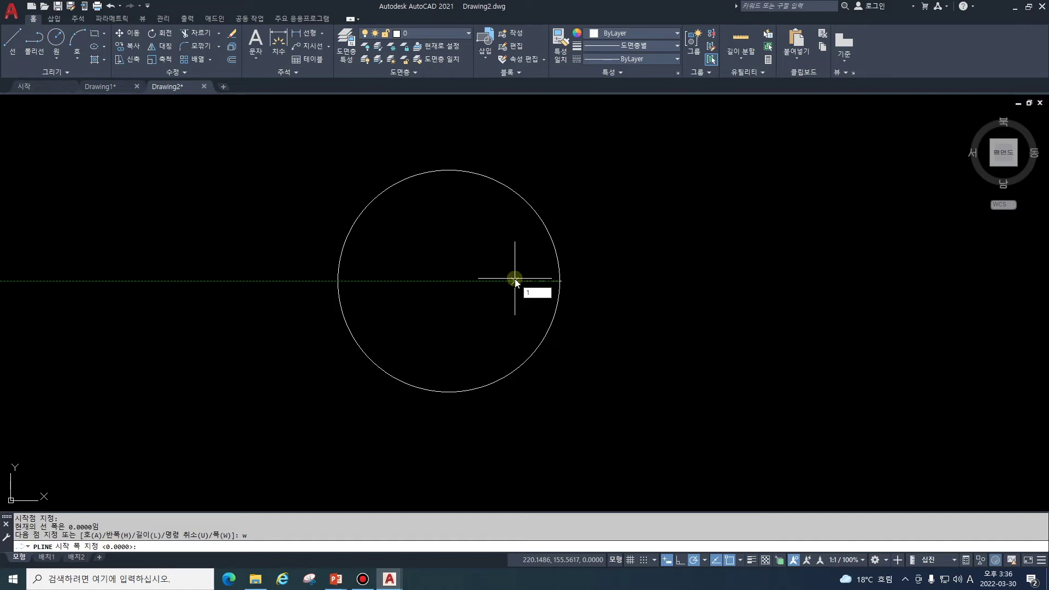
{"action": "key", "text": "Return"}
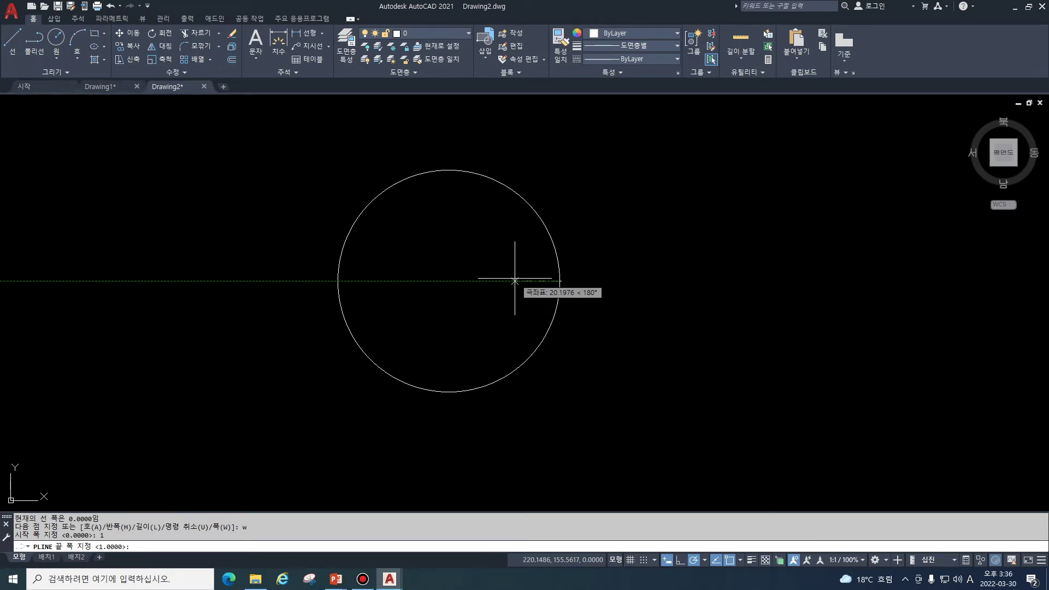
{"action": "key", "text": "Return"}
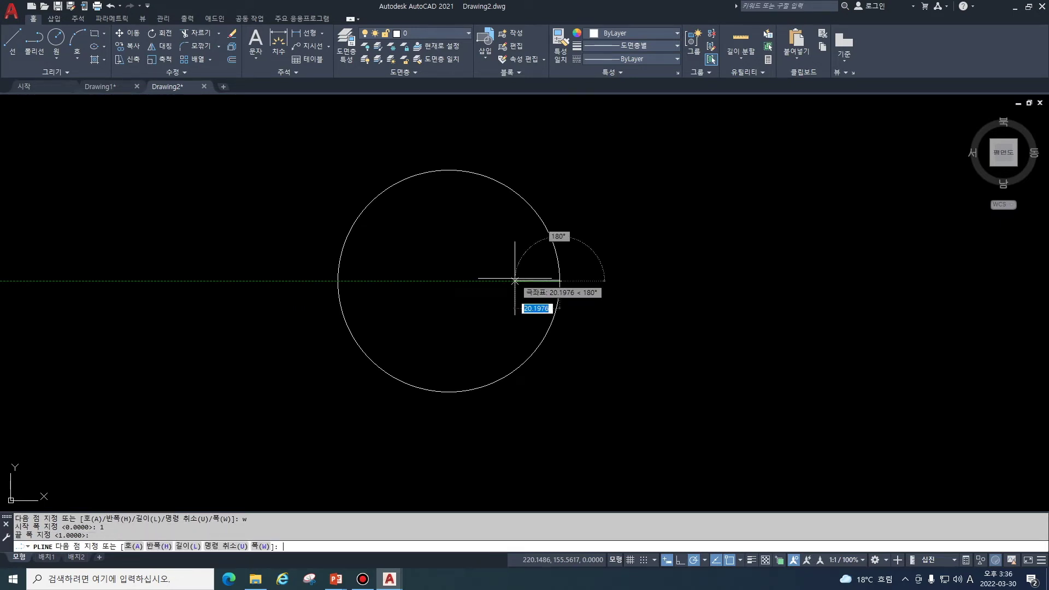
Draw two radius-25 arcs through the circle's centre to its left quadrant.
{"action": "type", "text": "a"}
{"action": "key", "text": "Return"}
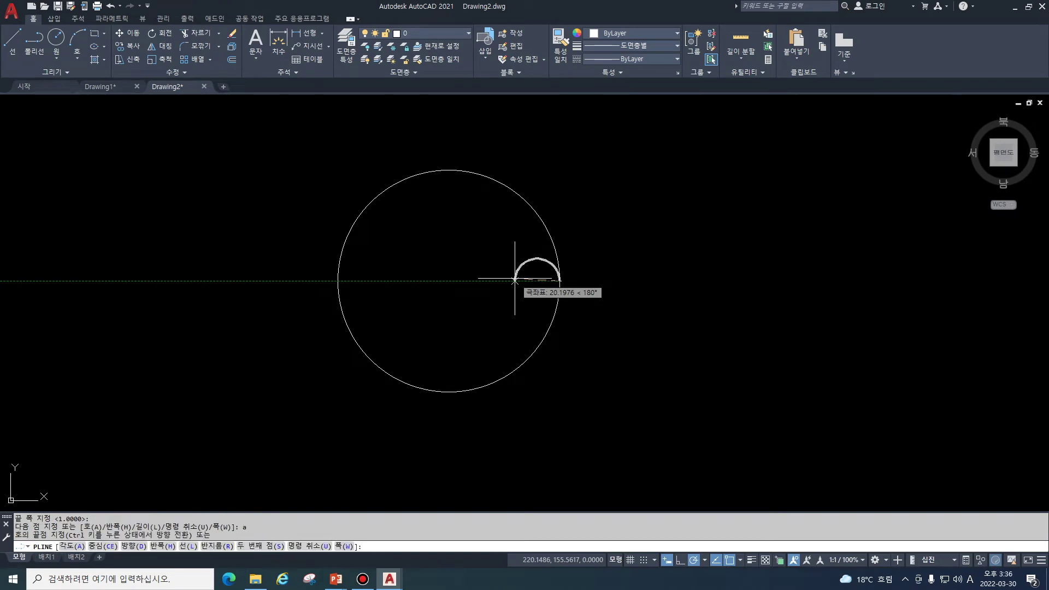
{"action": "key", "text": "Return"}
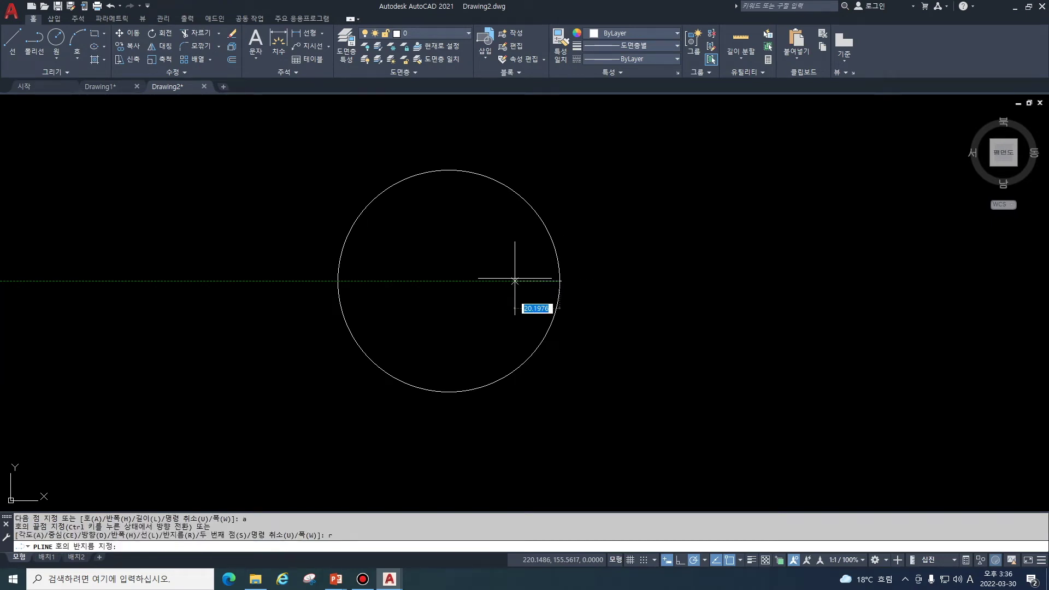
{"action": "type", "text": "25"}
{"action": "key", "text": "Return"}
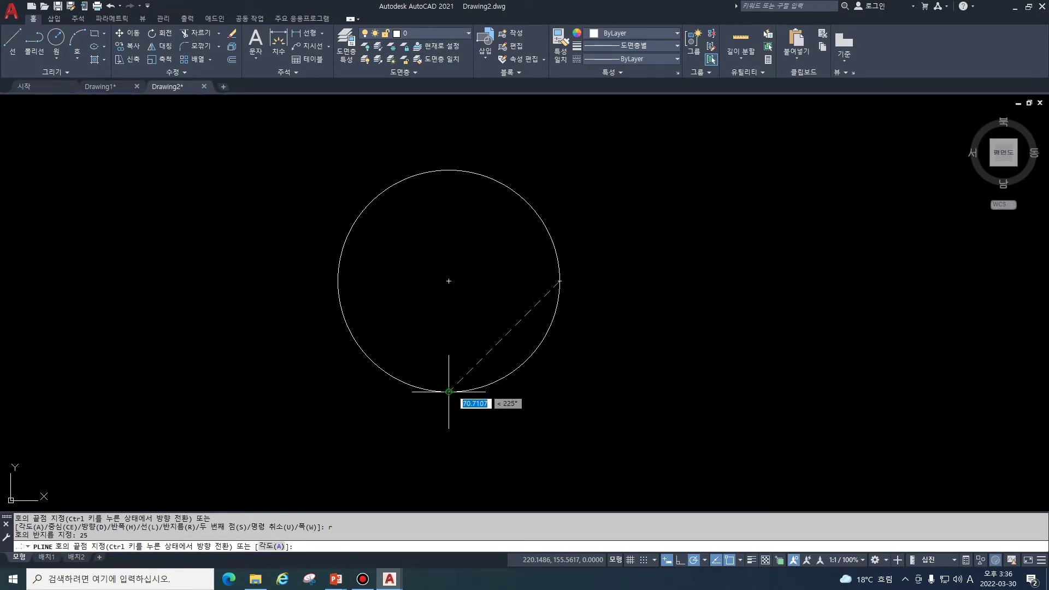
{"action": "left_click", "coordinate": [448, 281]}
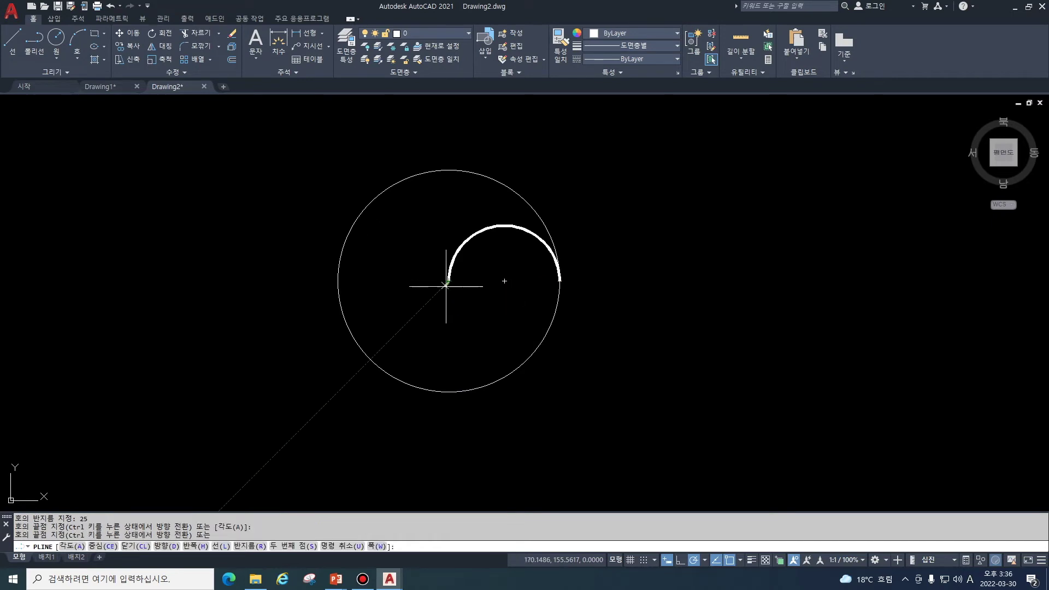
{"action": "left_click", "coordinate": [337, 281]}
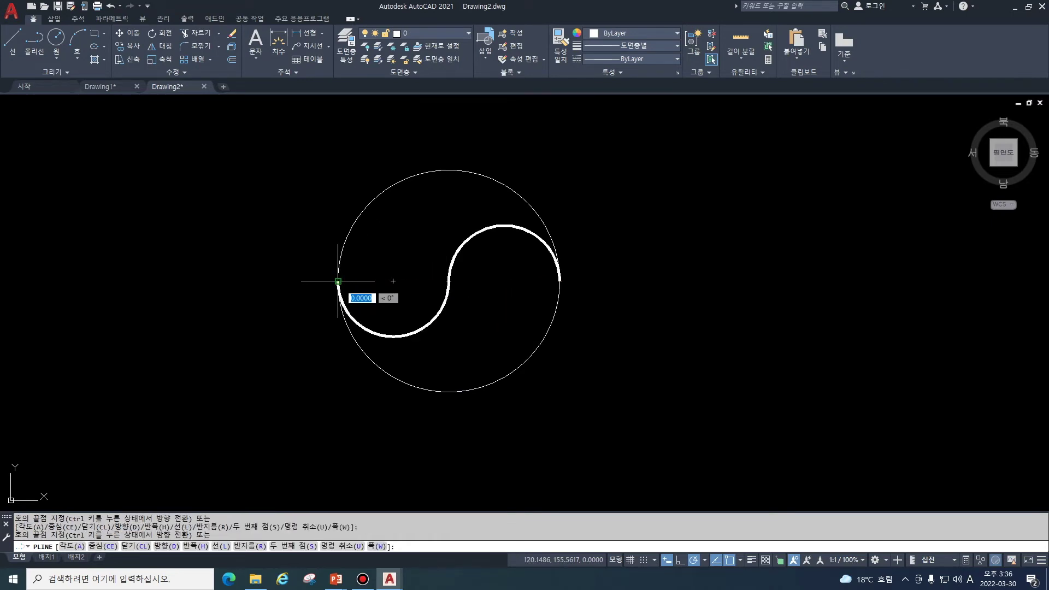
{"action": "key", "text": "Return"}
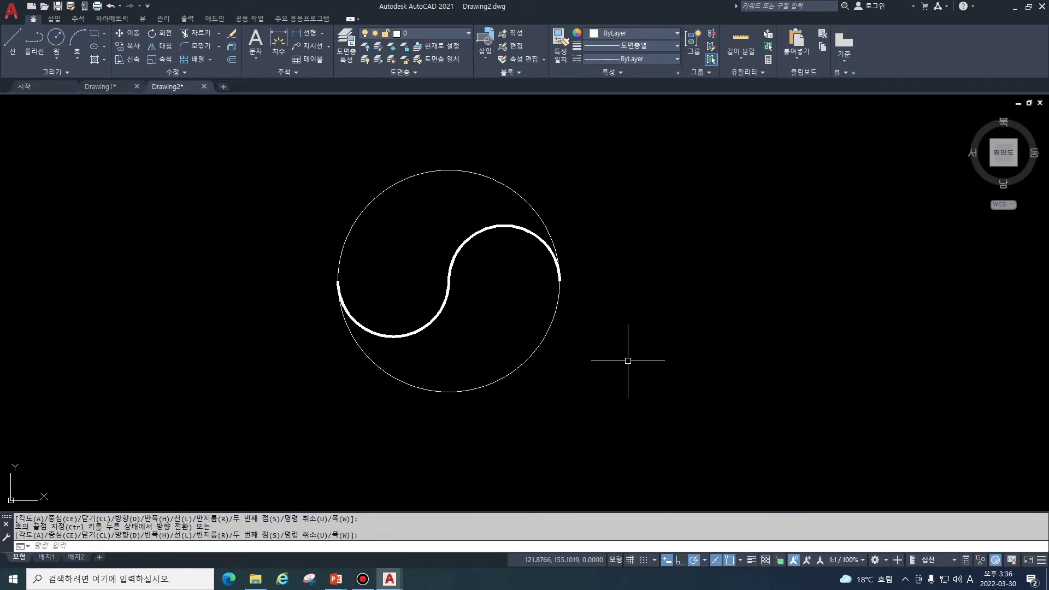
Start a width-20 polyline right of the circle and draw a 25-long arrow shaft.
{"action": "type", "text": "pl"}
{"action": "key", "text": "Return"}
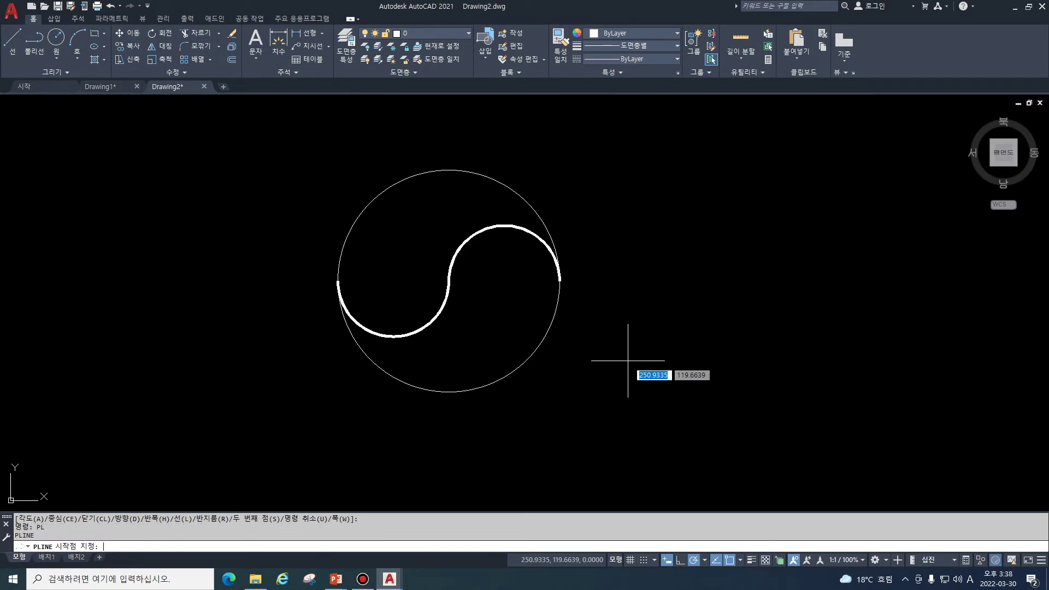
{"action": "left_click", "coordinate": [685, 286]}
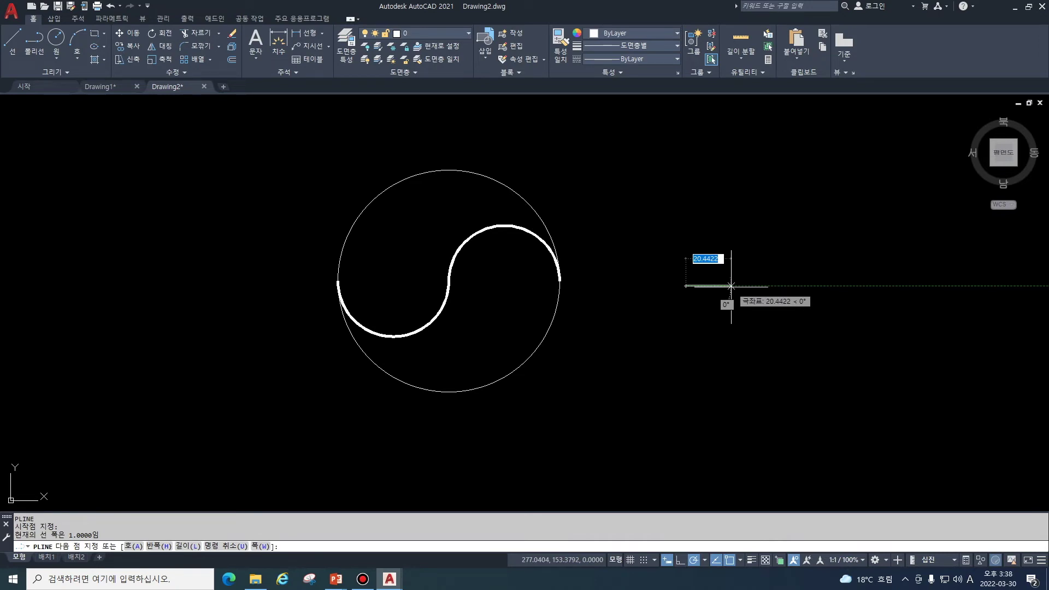
{"action": "type", "text": "w"}
{"action": "key", "text": "Return"}
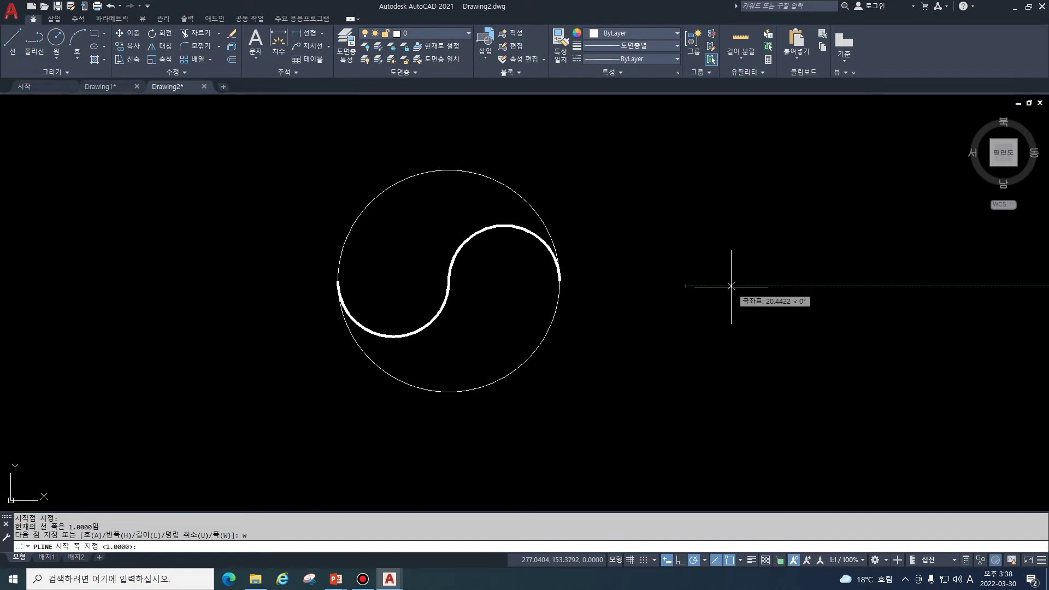
{"action": "type", "text": "20"}
{"action": "key", "text": "Return"}
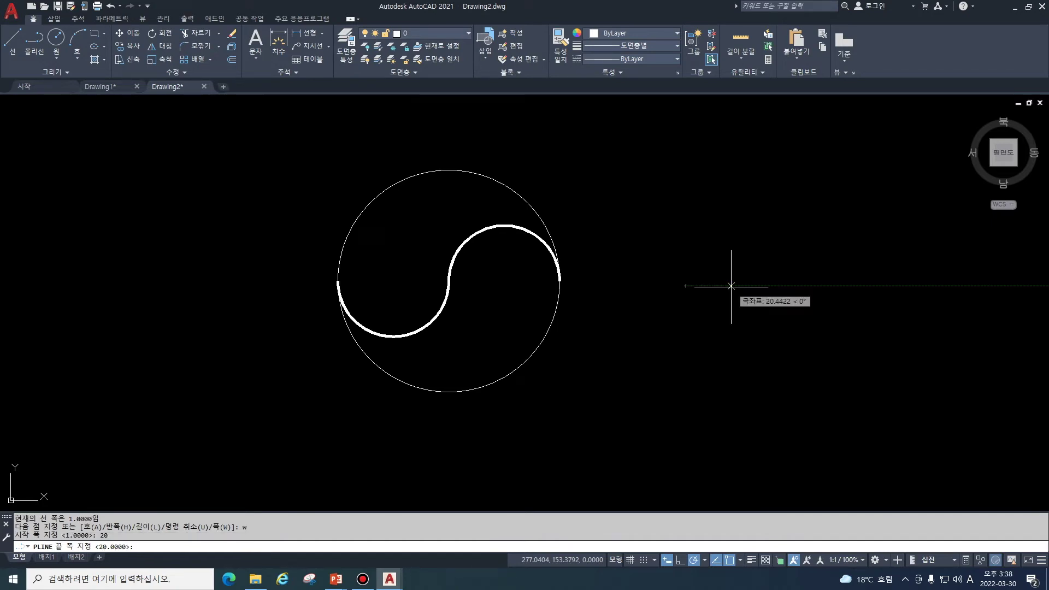
{"action": "key", "text": "Return"}
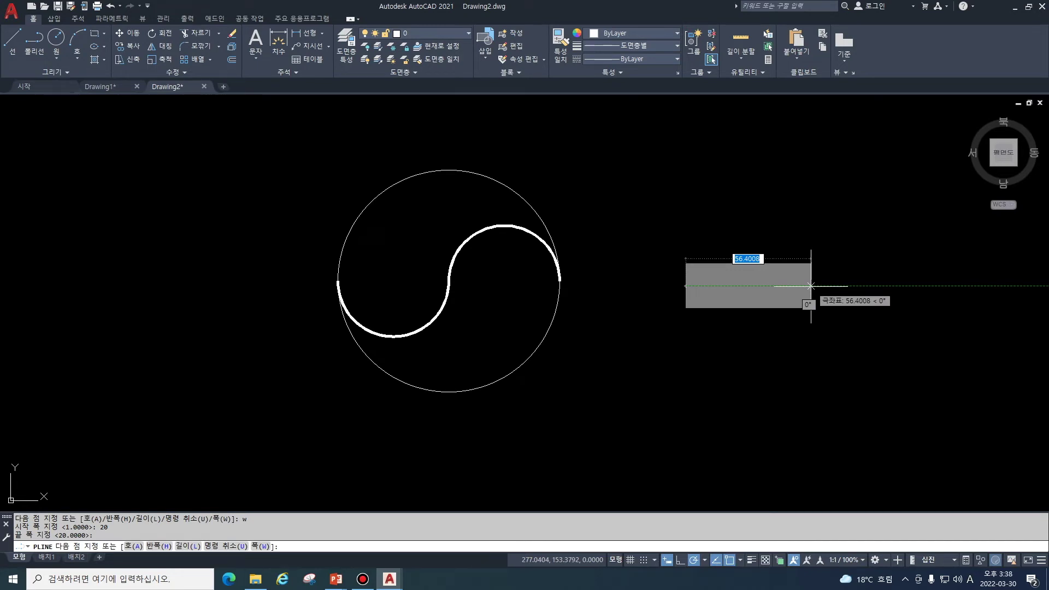
{"action": "type", "text": "25"}
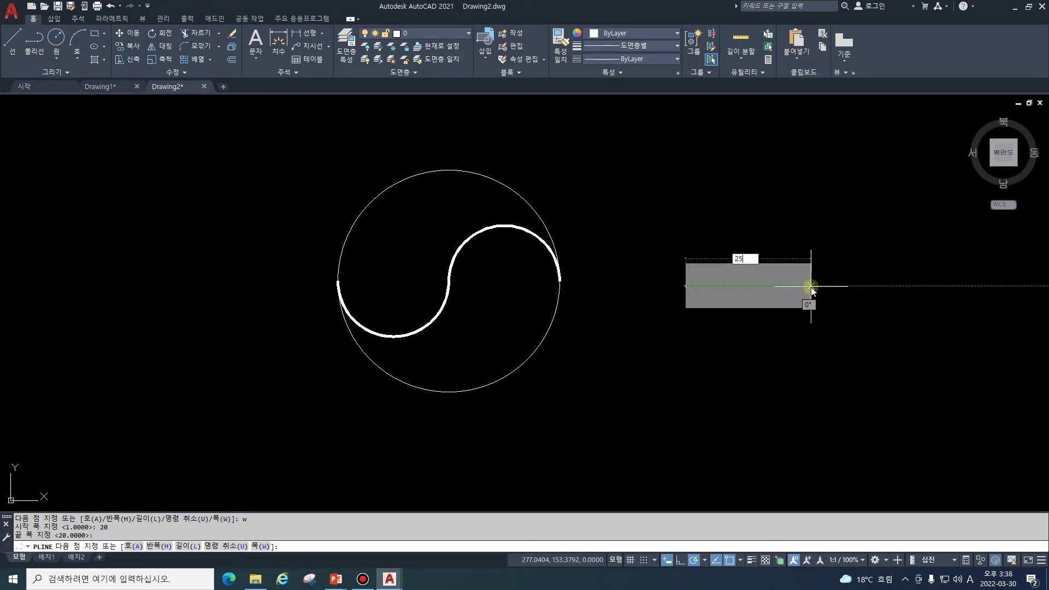
{"action": "key", "text": "Return"}
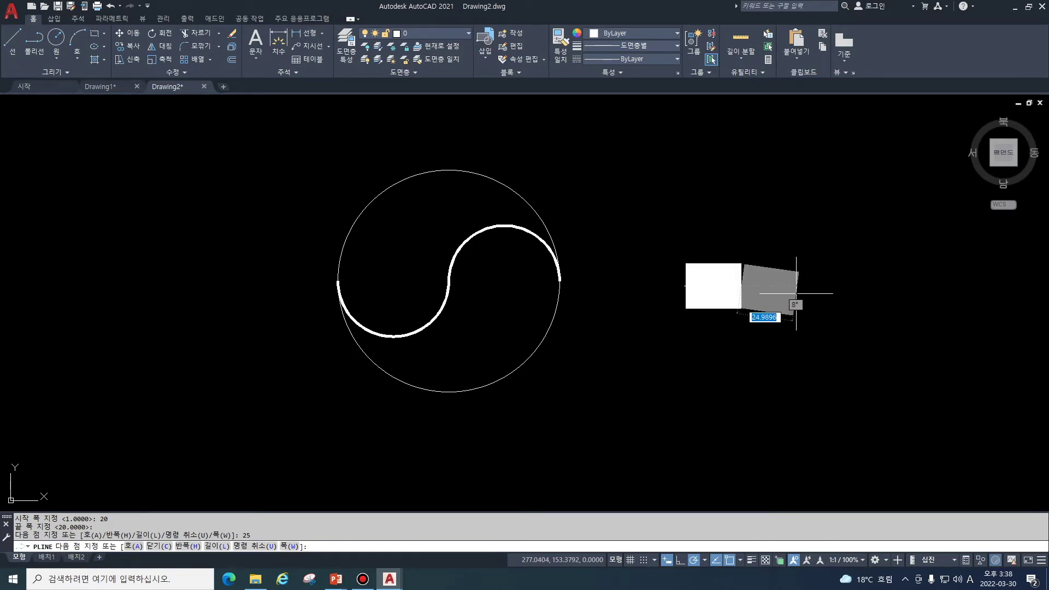
Add a 20-long arrowhead tapering from width 30 to 0.
{"action": "type", "text": "w"}
{"action": "key", "text": "Return"}
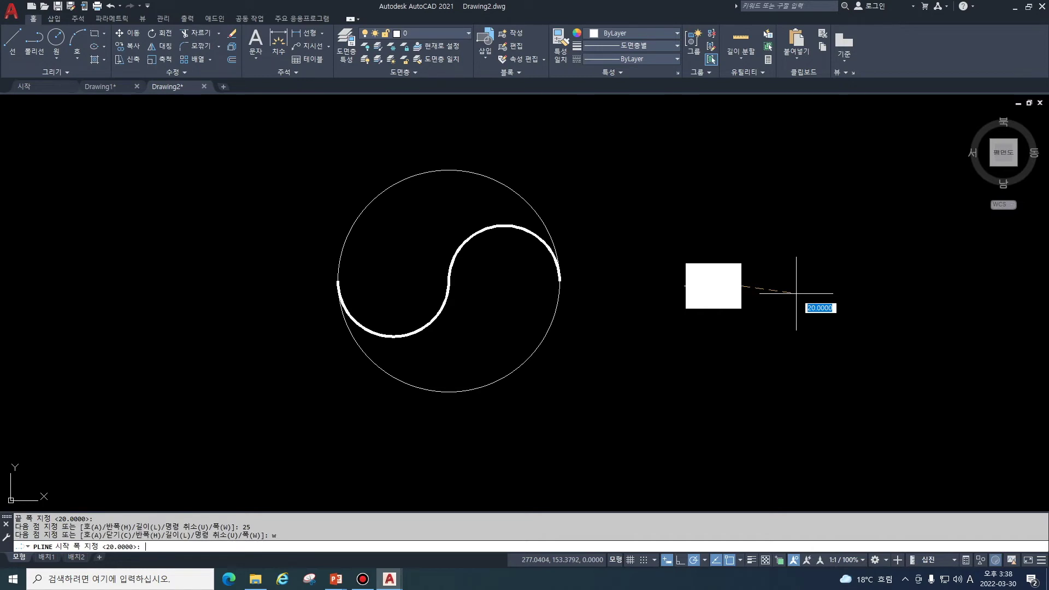
{"action": "type", "text": "3"}
{"action": "type", "text": "0"}
{"action": "key", "text": "Return"}
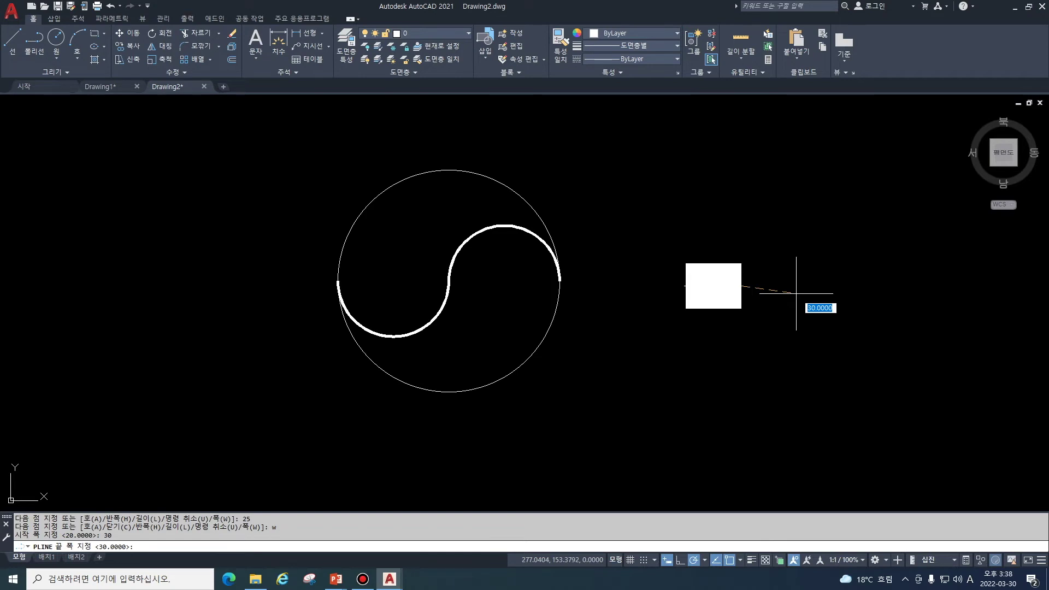
{"action": "type", "text": "0"}
{"action": "key", "text": "Return"}
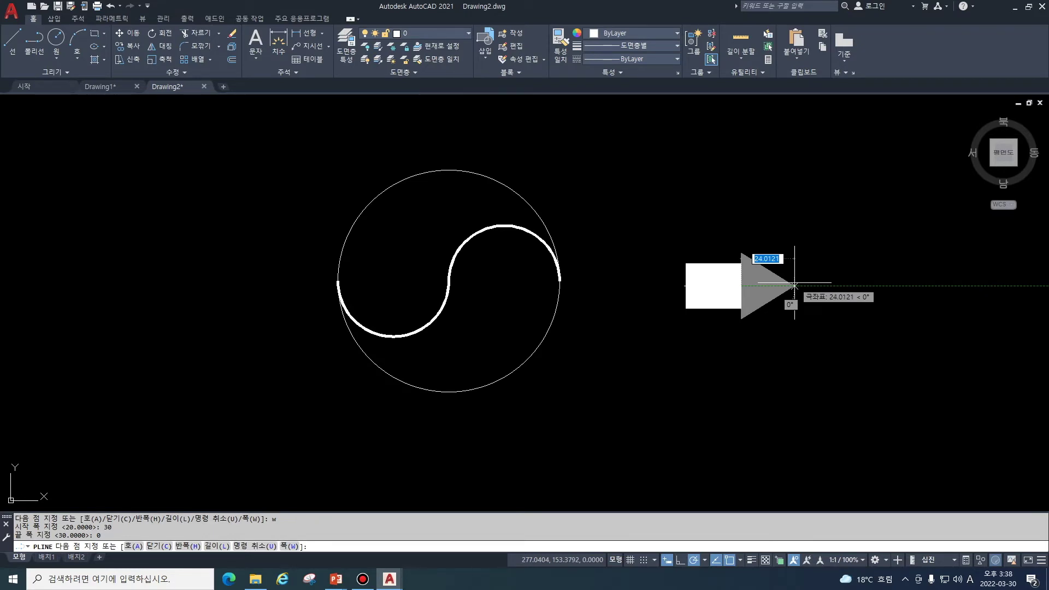
{"action": "type", "text": "20"}
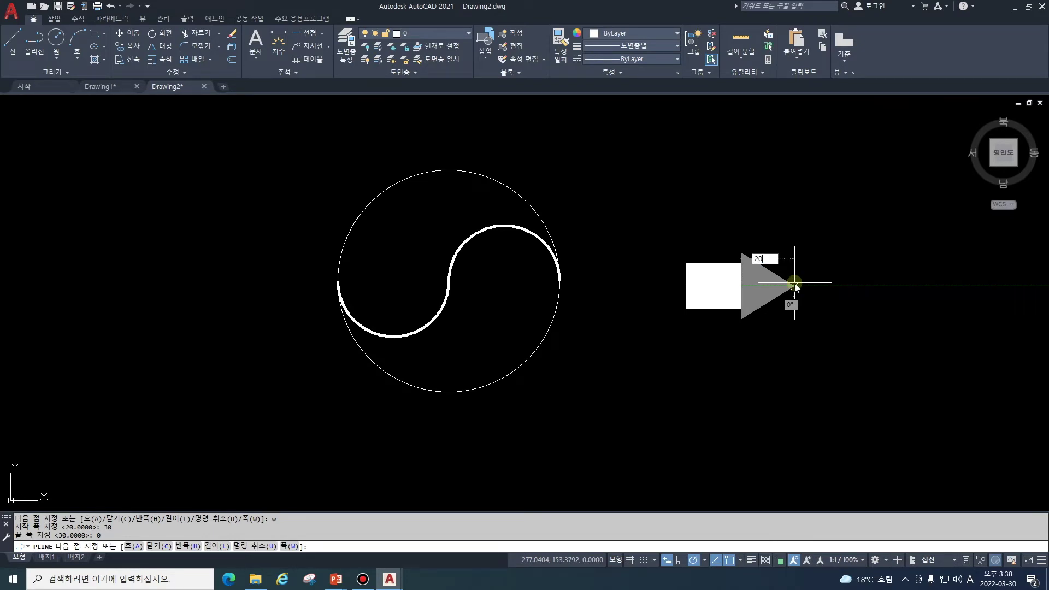
{"action": "key", "text": "Return"}
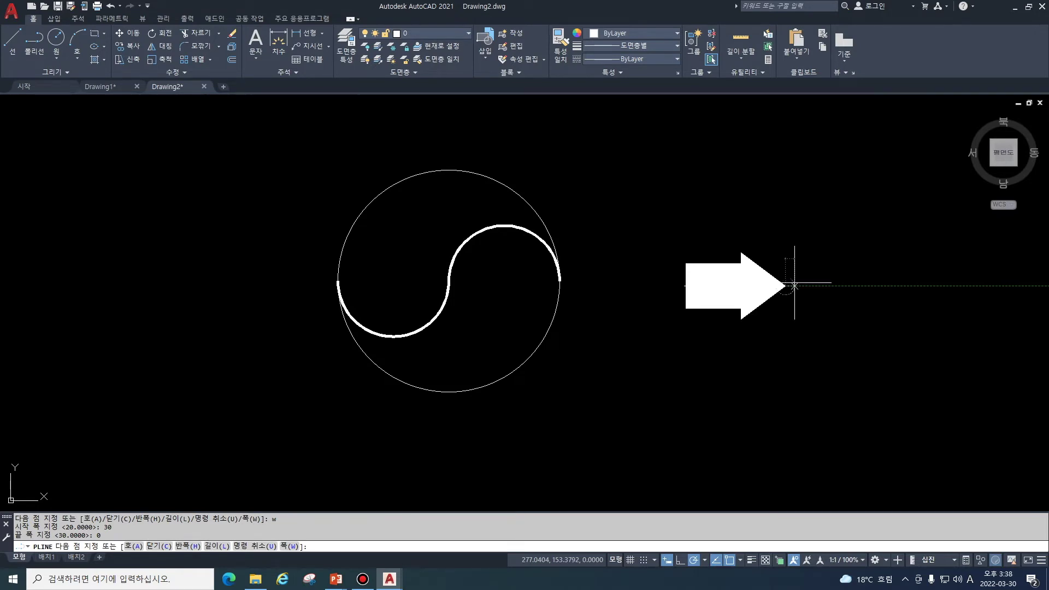
{"action": "key", "text": "Return"}
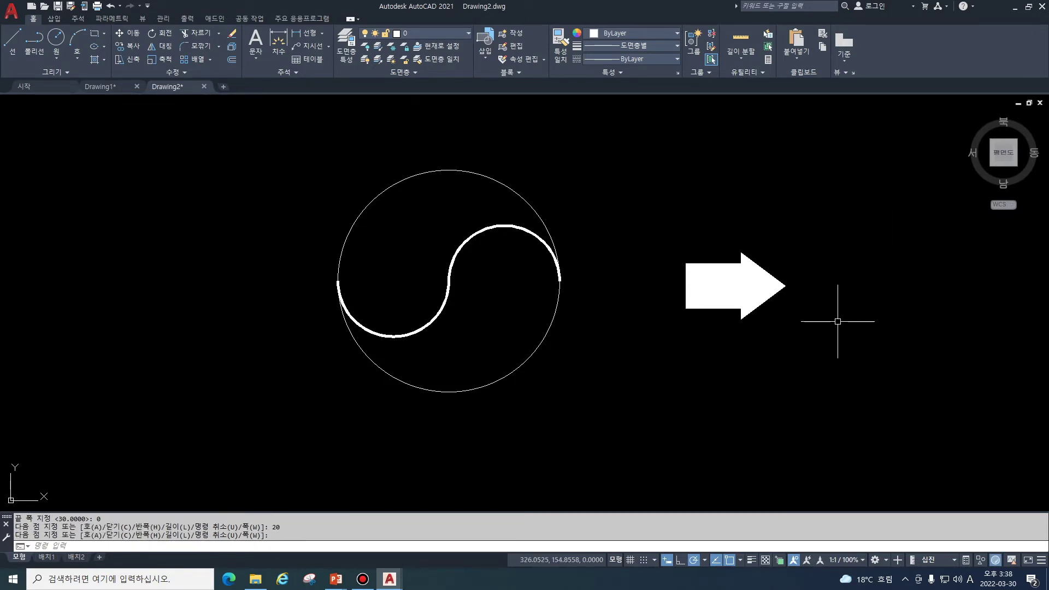
Start a polyline right of the existing arrow and draw a 15-wide shaft 25 units downward.
{"action": "middle_click_drag", "start_coordinate": [825, 320], "coordinate": [748, 306]}
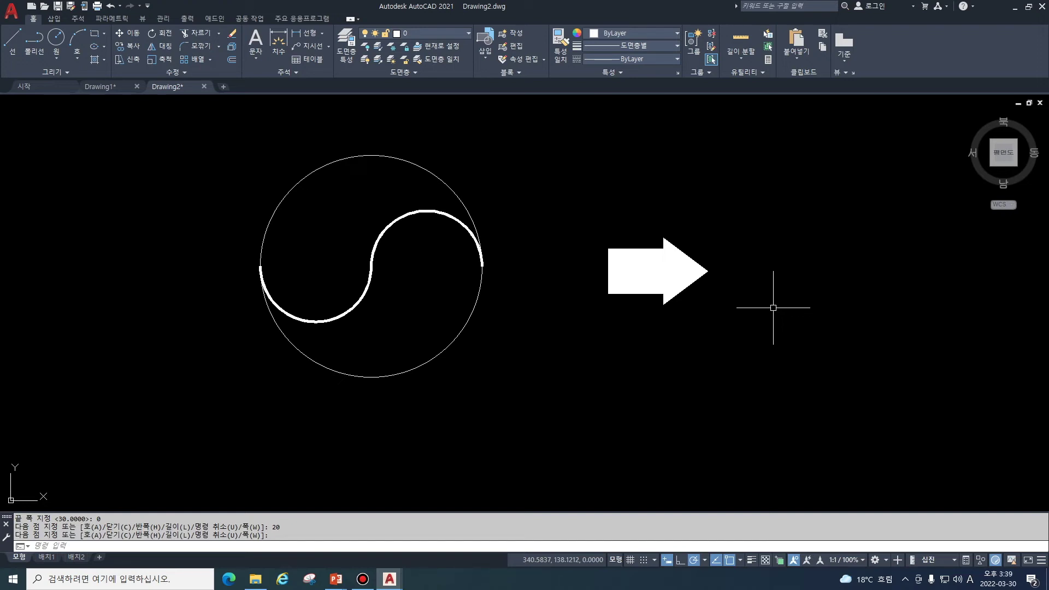
{"action": "type", "text": "pl"}
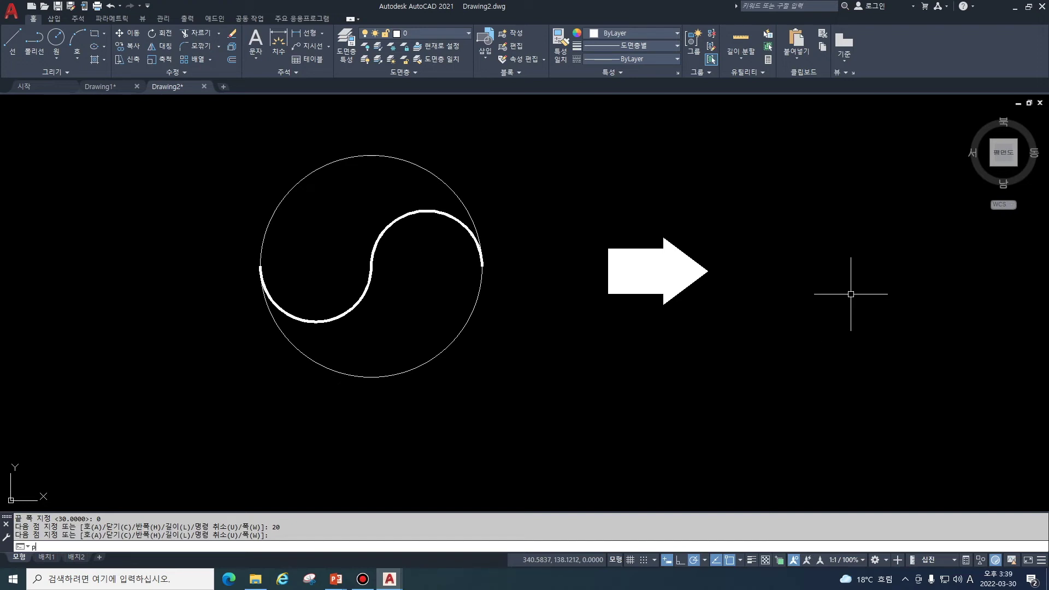
{"action": "key", "text": "Return"}
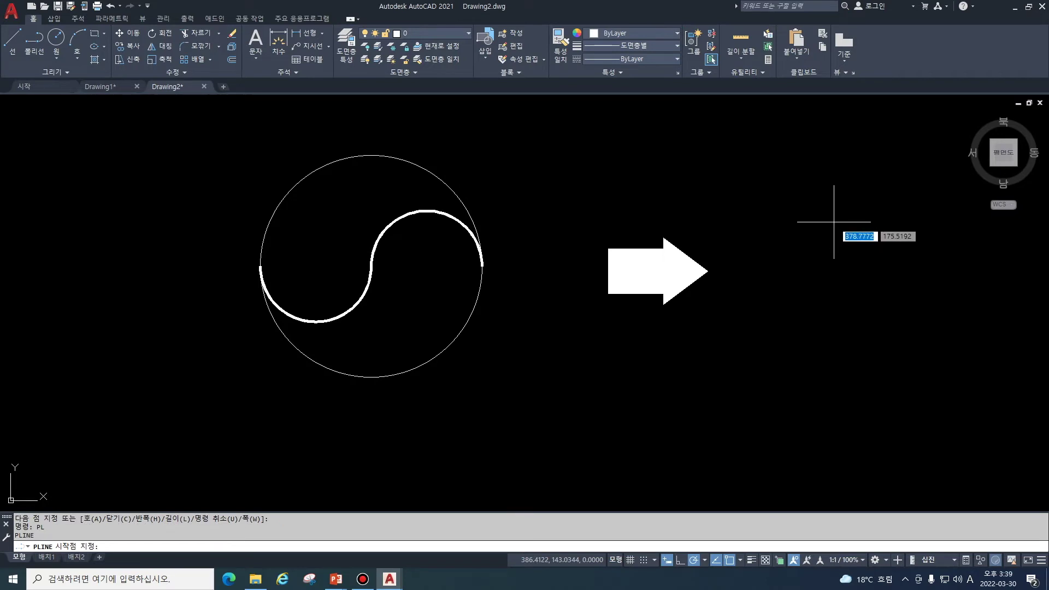
{"action": "left_click", "coordinate": [834, 221]}
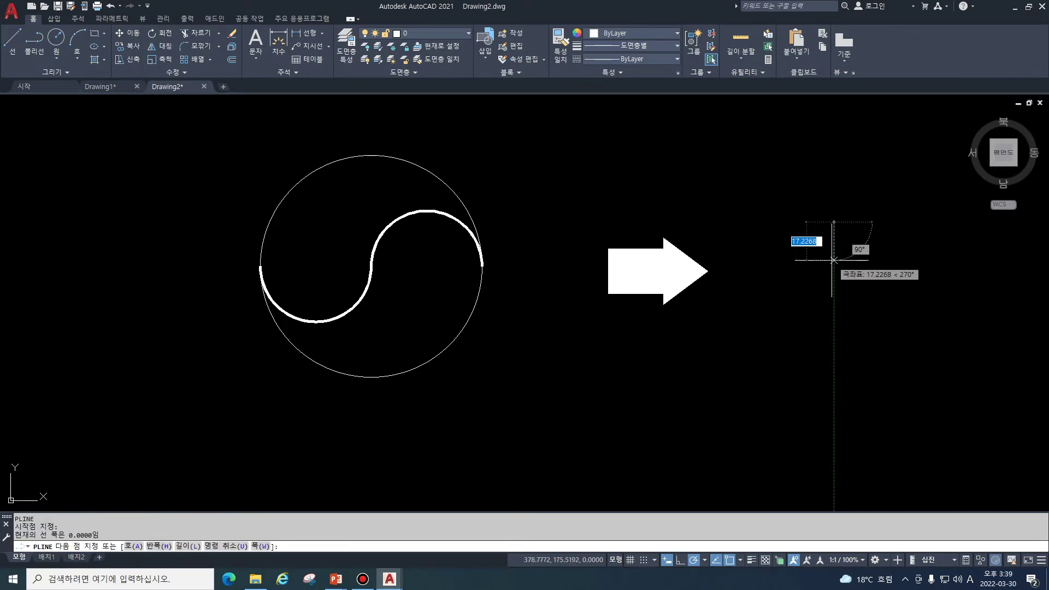
{"action": "left_click", "coordinate": [832, 261]}
{"action": "type", "text": "w"}
{"action": "key", "text": "Return"}
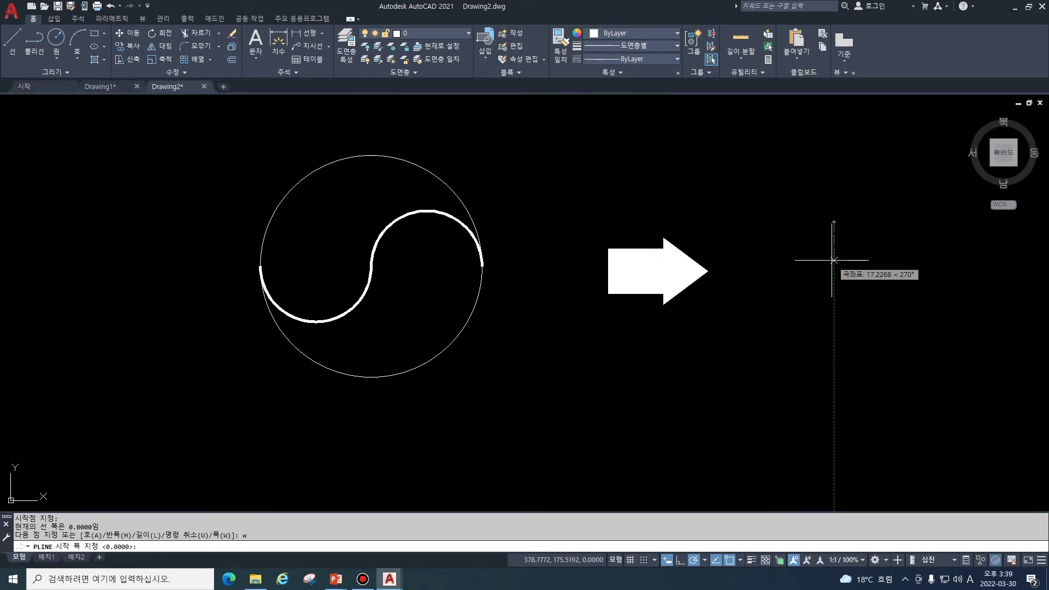
{"action": "type", "text": "15"}
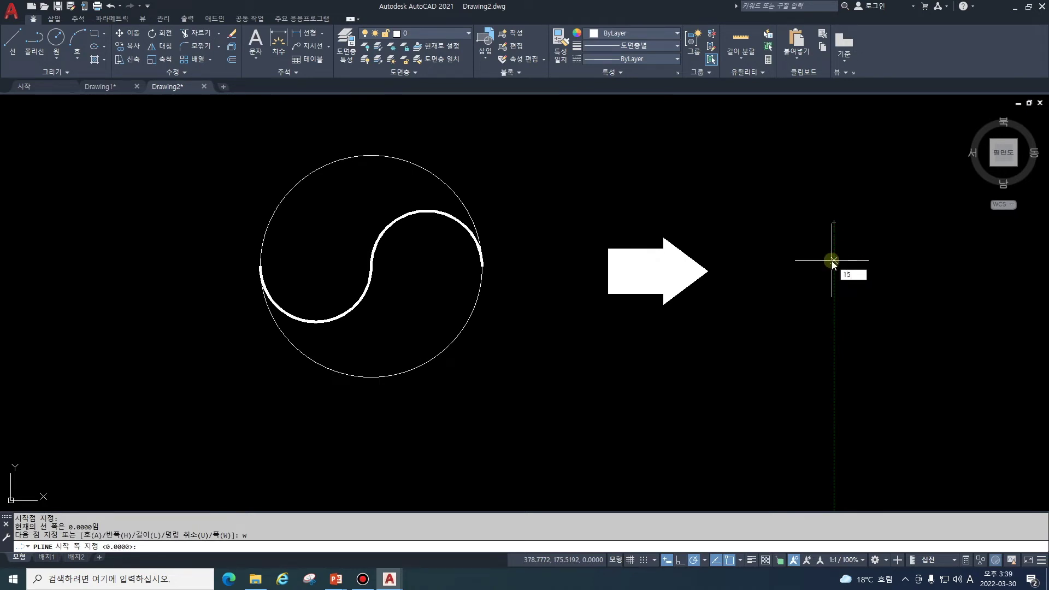
{"action": "key", "text": "Return"}
{"action": "key", "text": "Return"}
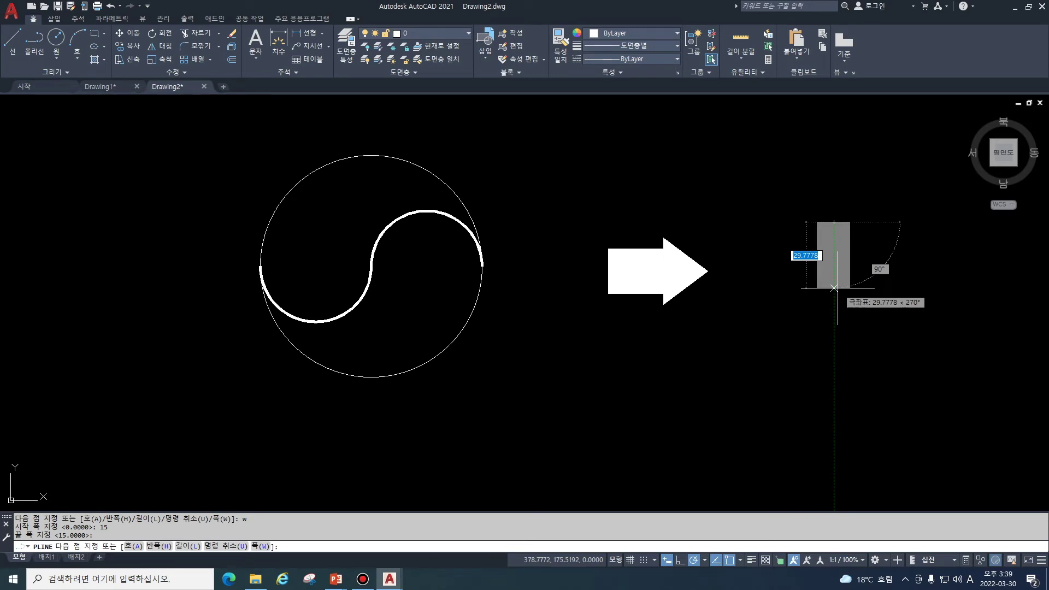
{"action": "type", "text": "25"}
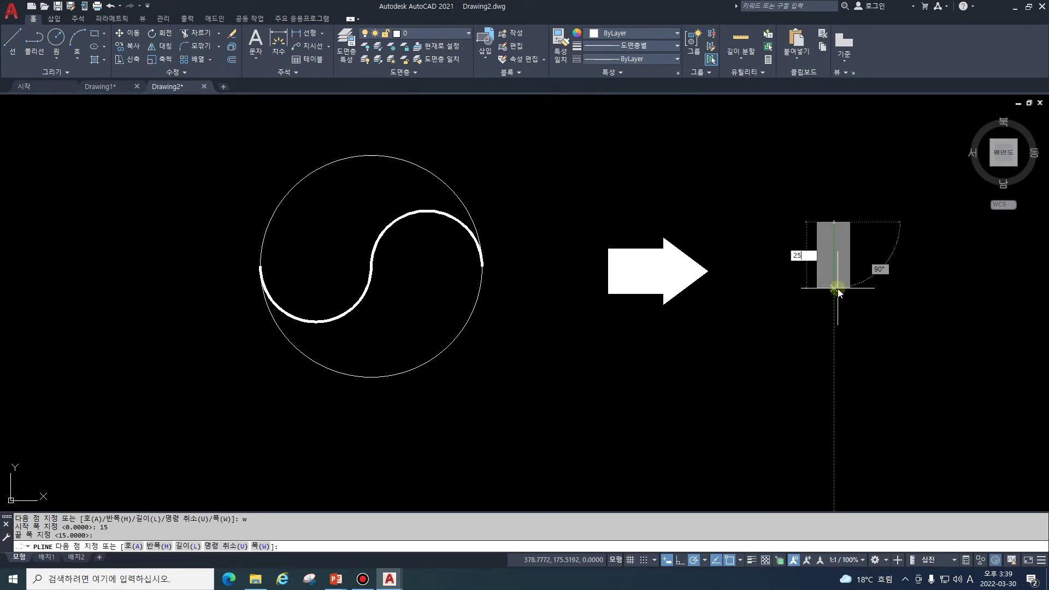
{"action": "key", "text": "Return"}
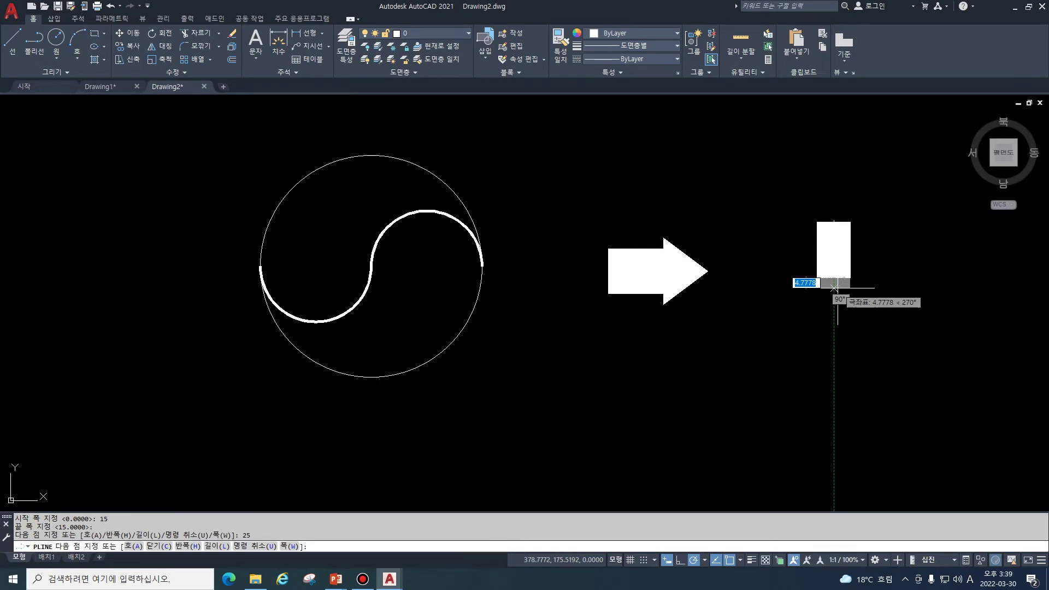
Add a 20-long arrowhead tapering from 30 wide to 0, and end the polyline.
{"action": "type", "text": "w"}
{"action": "key", "text": "Return"}
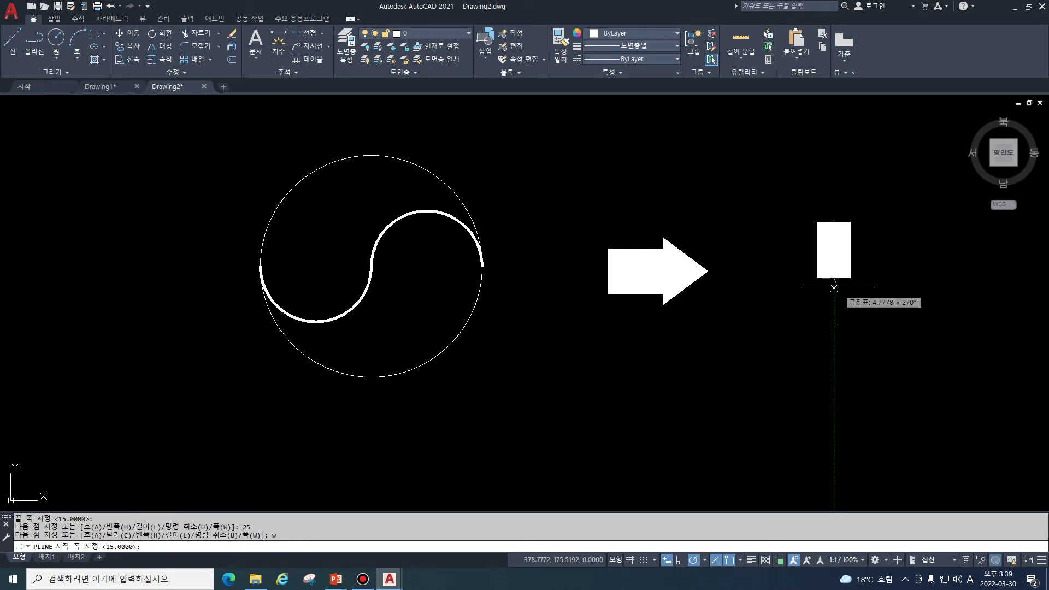
{"action": "type", "text": "30"}
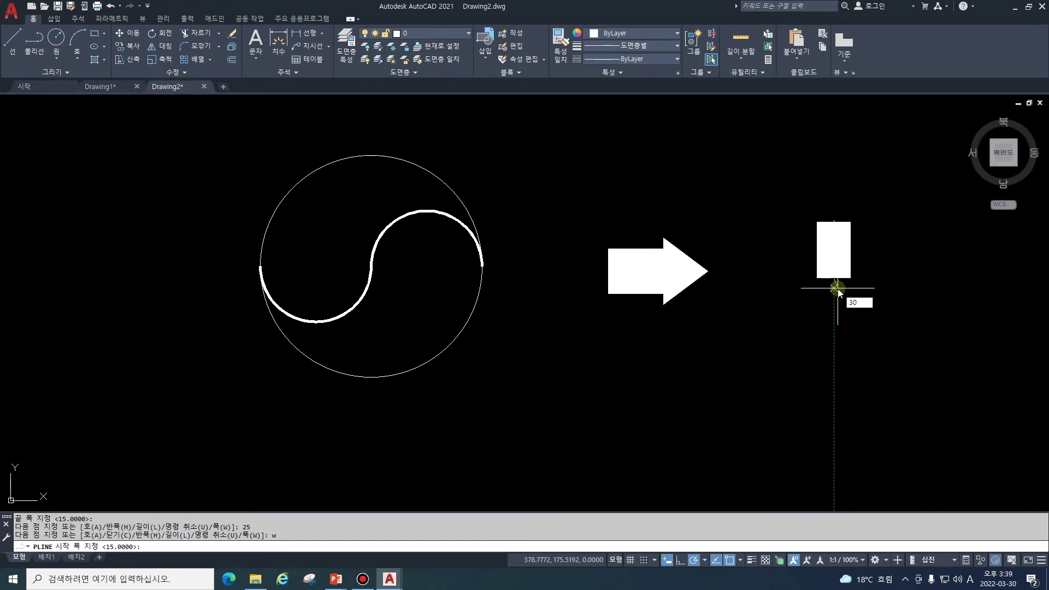
{"action": "key", "text": "Return"}
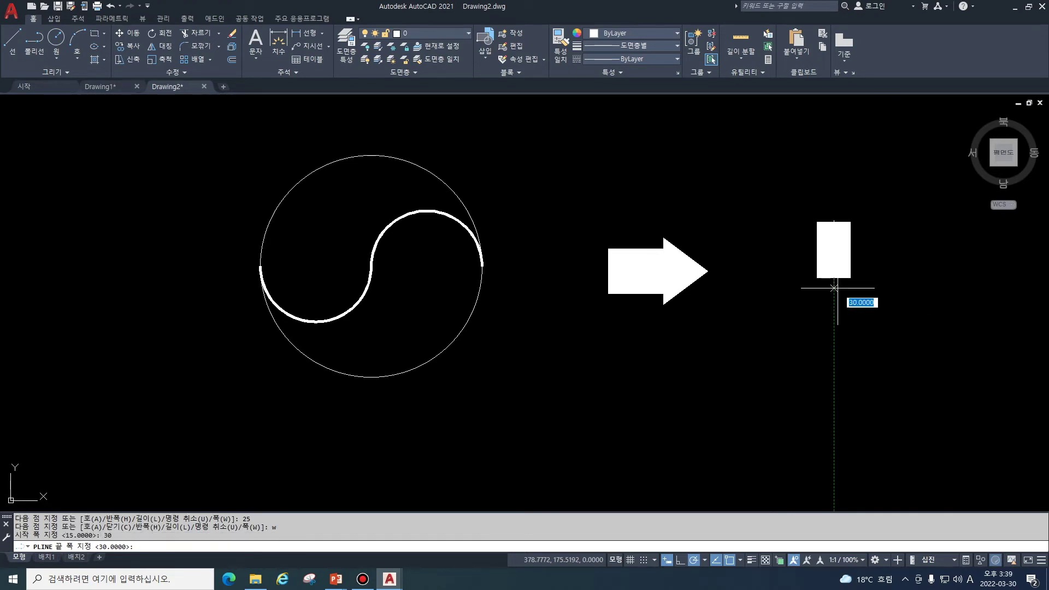
{"action": "type", "text": "0"}
{"action": "key", "text": "Return"}
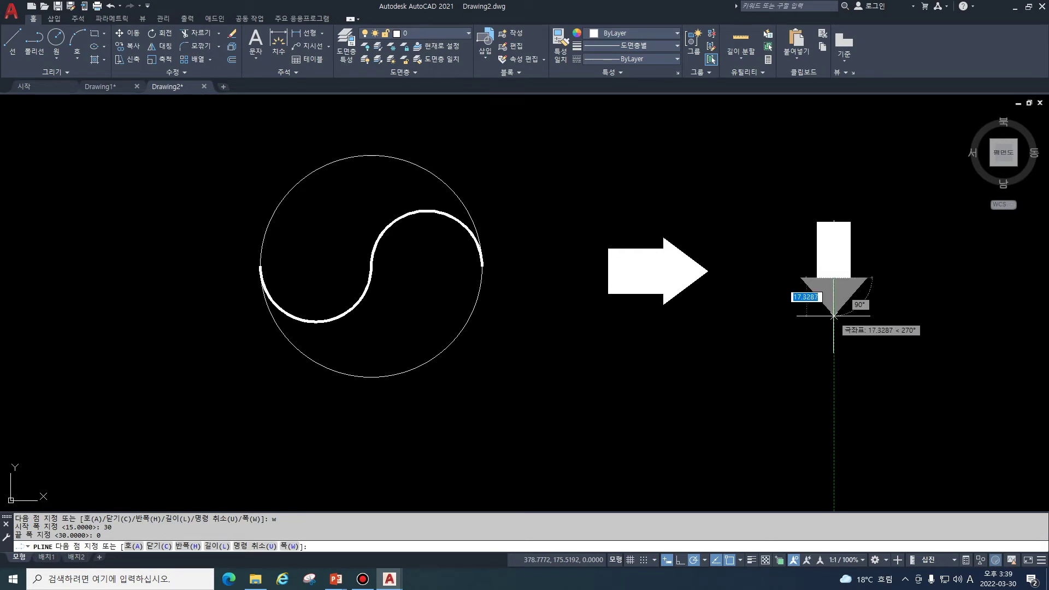
{"action": "type", "text": "20"}
{"action": "key", "text": "Return"}
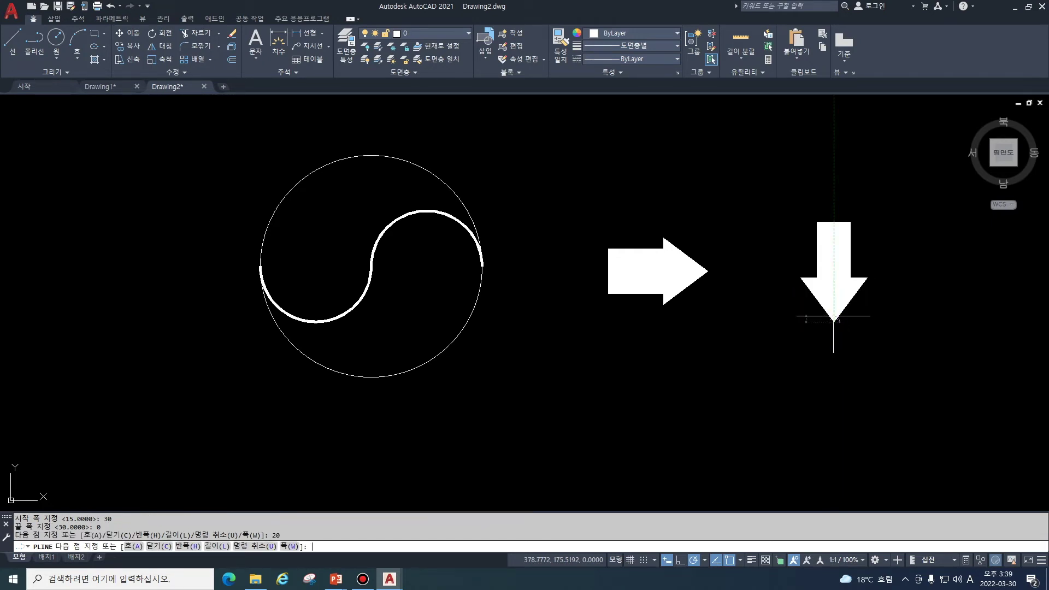
{"action": "key", "text": "Return"}
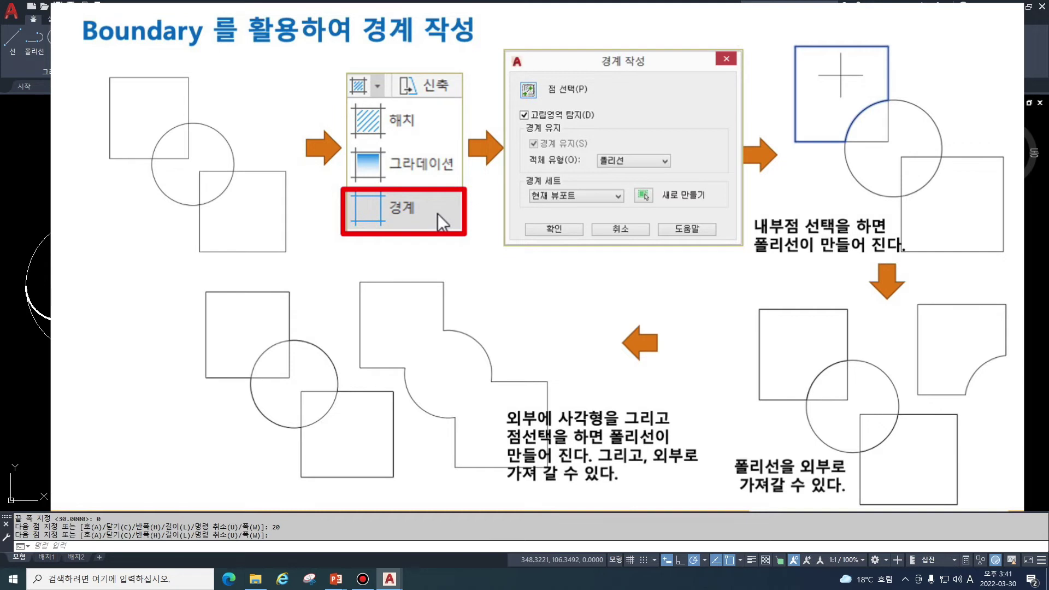
{"action": "key", "text": "Return"}
{"action": "type", "text": "RE"}
{"action": "key", "text": "Return"}
{"action": "type", "text": "ec"}
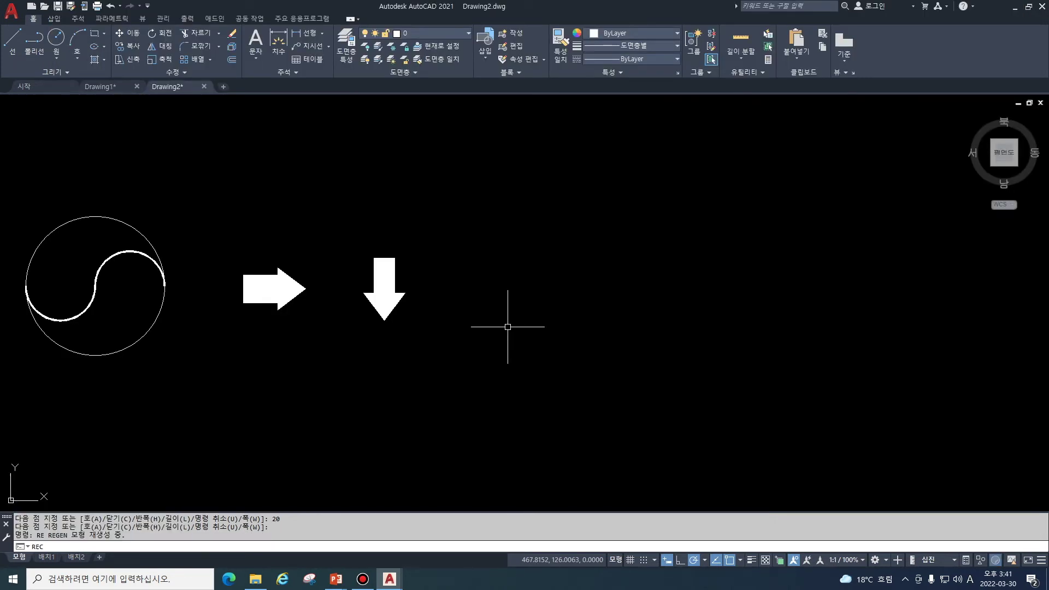
Draw a square, then a circle centred on the square's lower-right corner.
{"action": "key", "text": "Return"}
{"action": "left_click", "coordinate": [540, 226]}
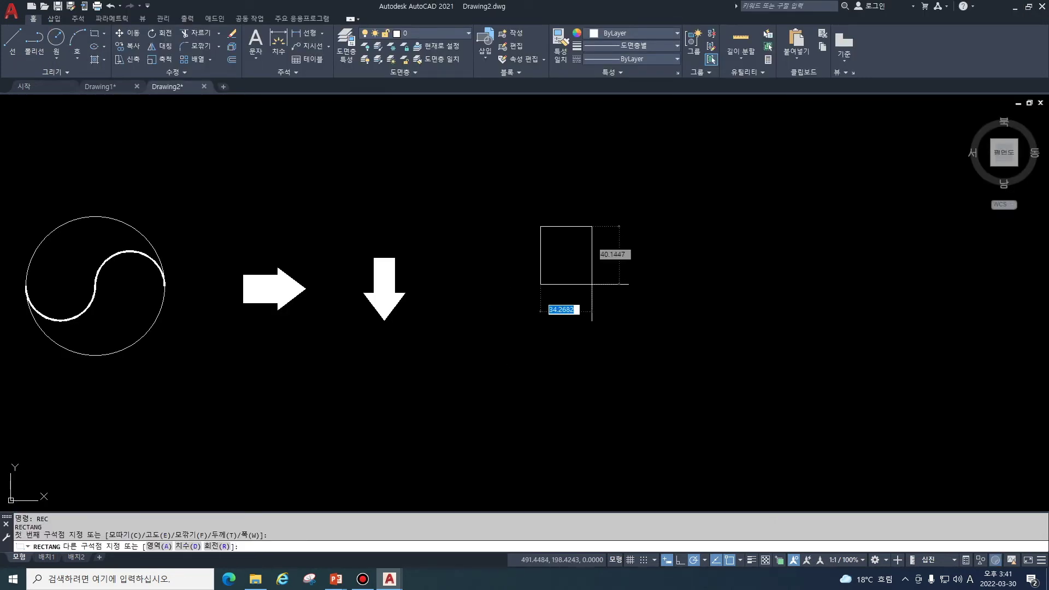
{"action": "left_click", "coordinate": [643, 327]}
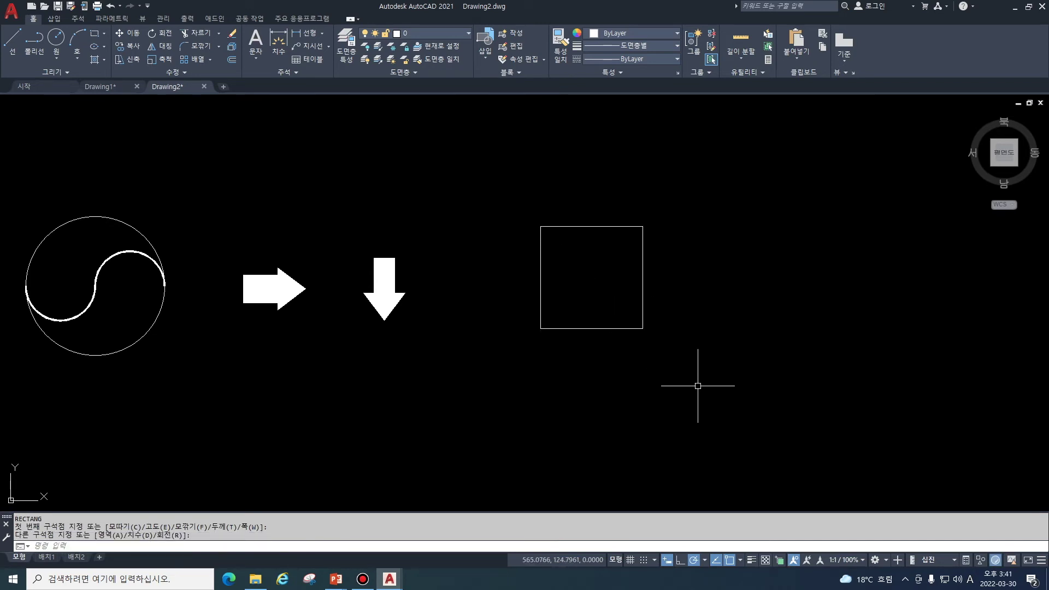
{"action": "type", "text": "c"}
{"action": "key", "text": "Return"}
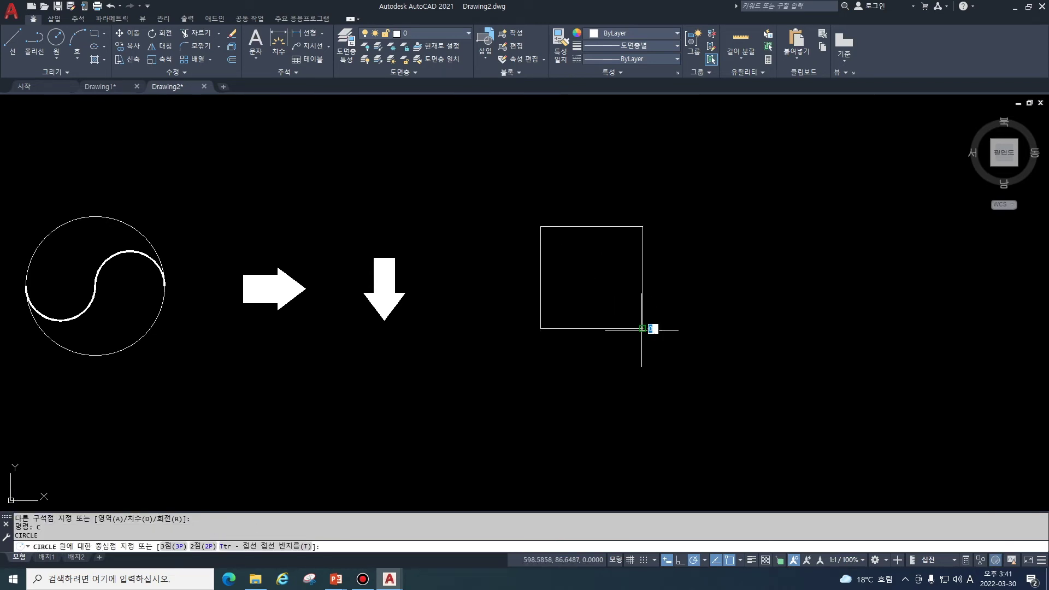
{"action": "left_click", "coordinate": [643, 328]}
{"action": "left_click", "coordinate": [669, 377]}
{"action": "type", "text": "vo"}
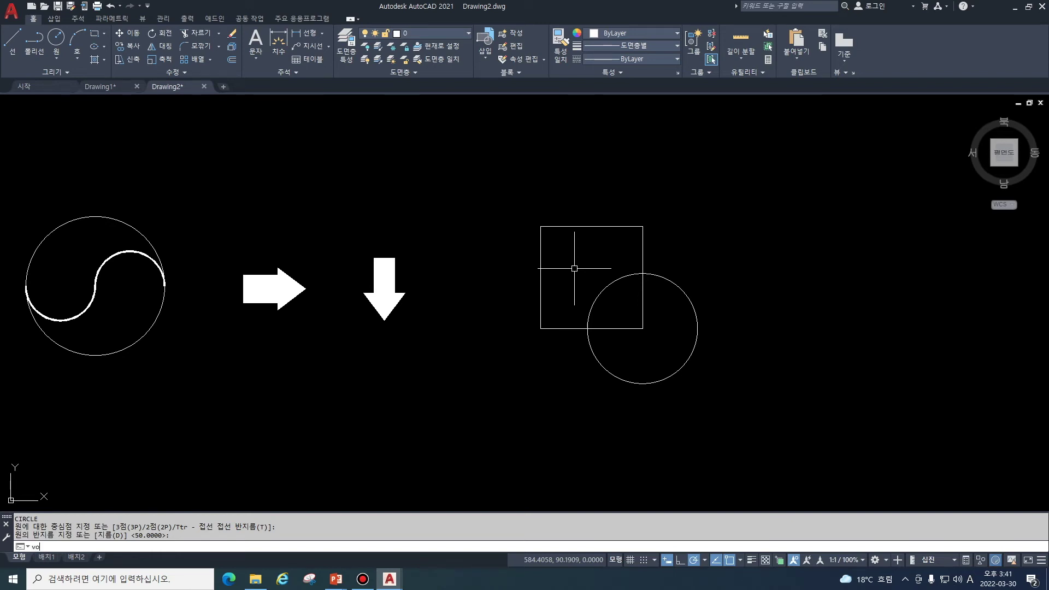
Launch the BOUNDARY command with BO to bring up its creation settings.
{"action": "type", "text": "v"}
{"action": "left_click", "coordinate": [574, 268]}
{"action": "type", "text": "BO"}
{"action": "key", "text": "Return"}
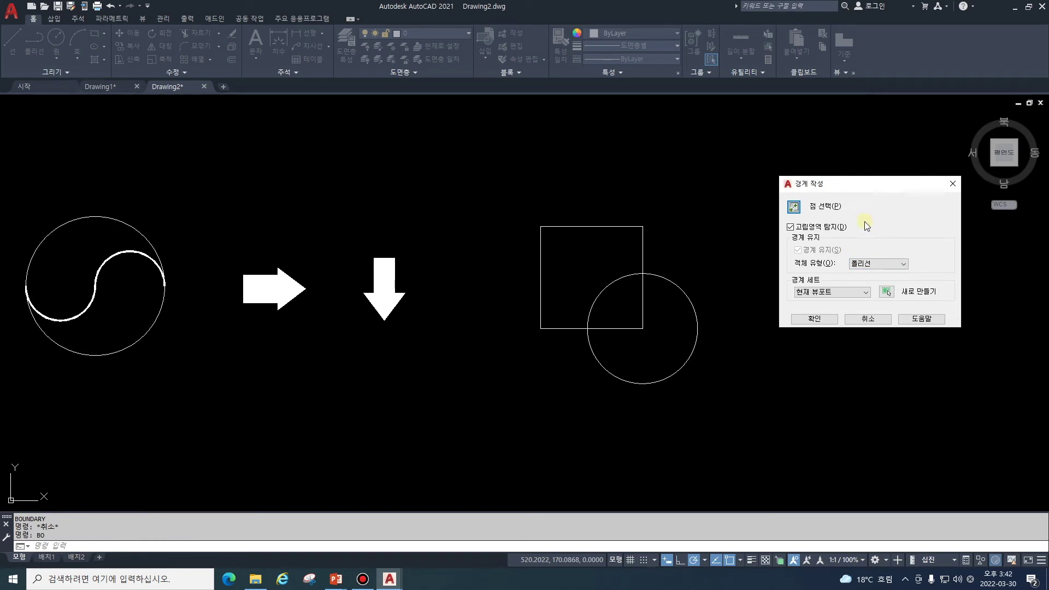
Create a boundary polyline from the square's area outside the circle.
{"action": "left_click", "coordinate": [794, 206]}
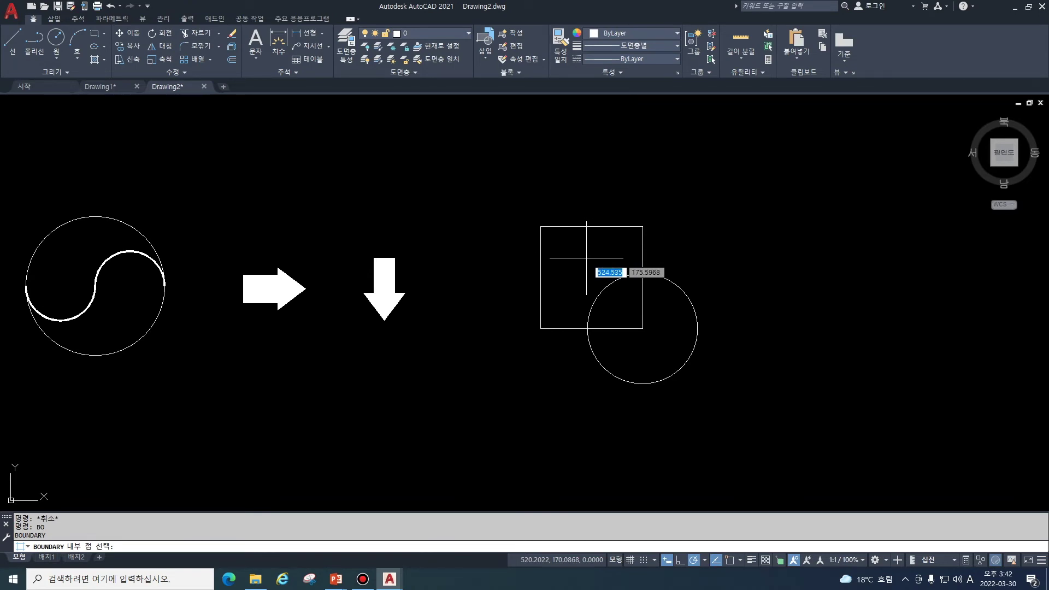
{"action": "left_click", "coordinate": [595, 260]}
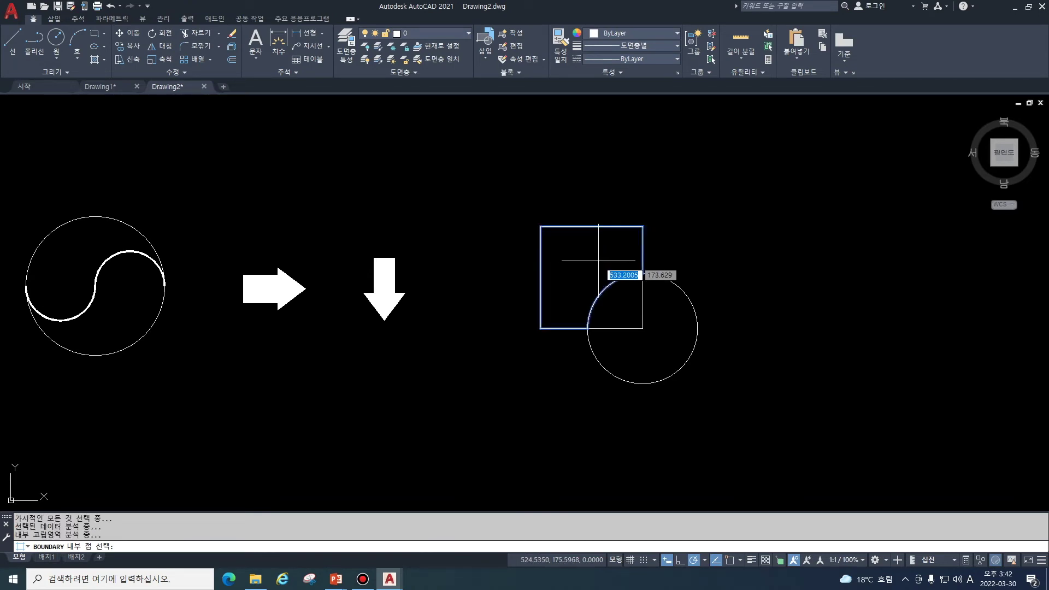
{"action": "key", "text": "Return"}
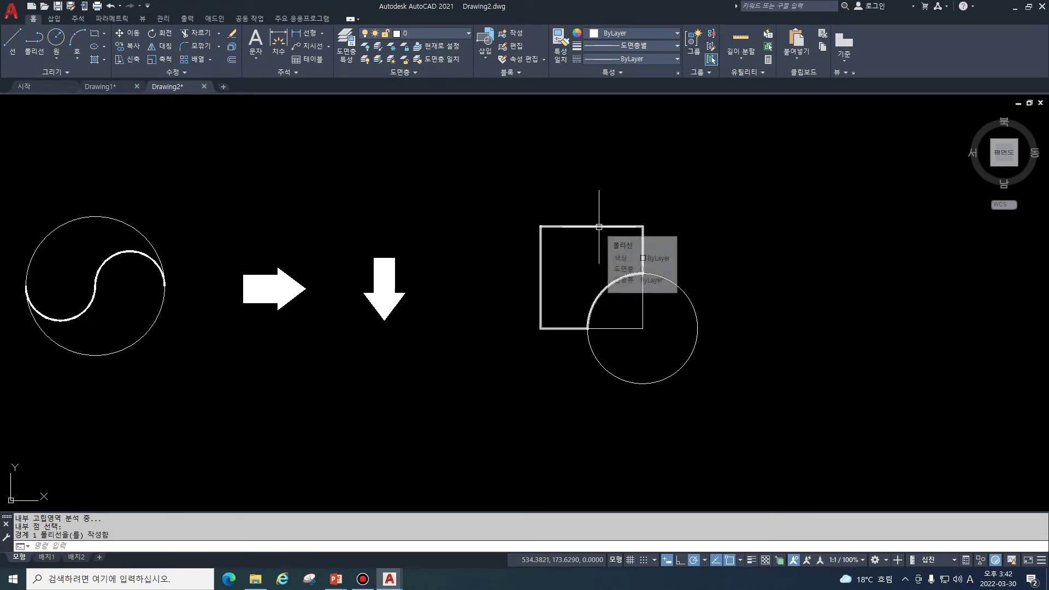
Move the notched boundary outline to the right of the original shapes.
{"action": "left_click", "coordinate": [603, 227]}
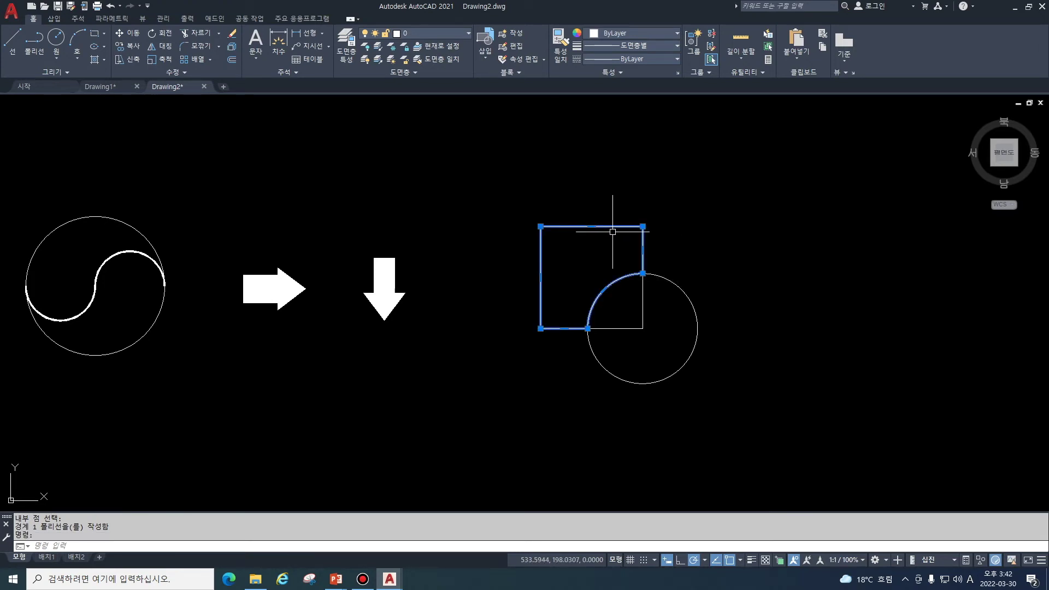
{"action": "left_click_drag", "start_coordinate": [612, 225], "coordinate": [779, 228]}
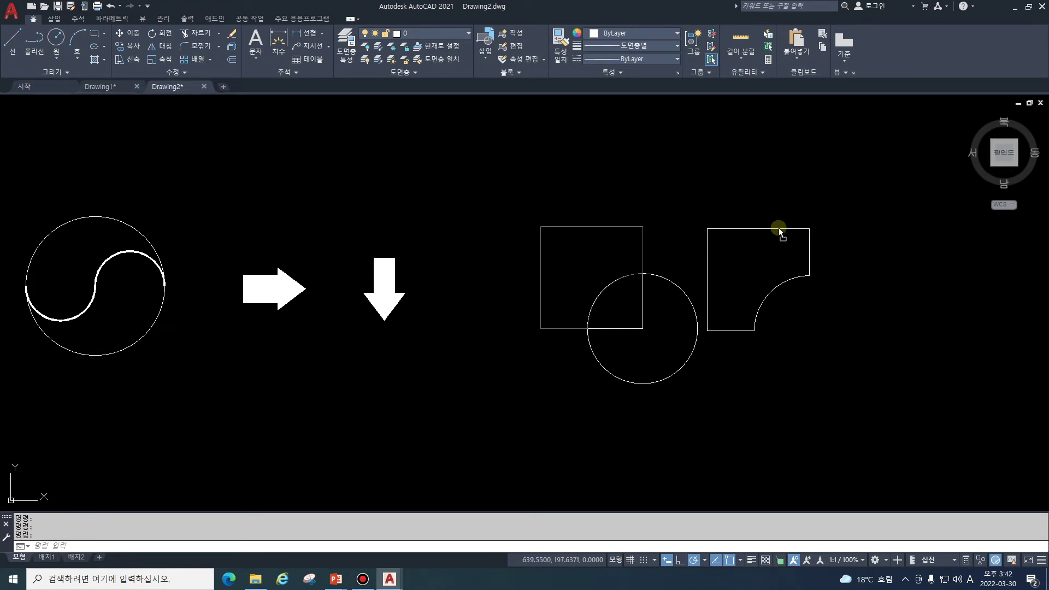
{"action": "key", "text": "Escape"}
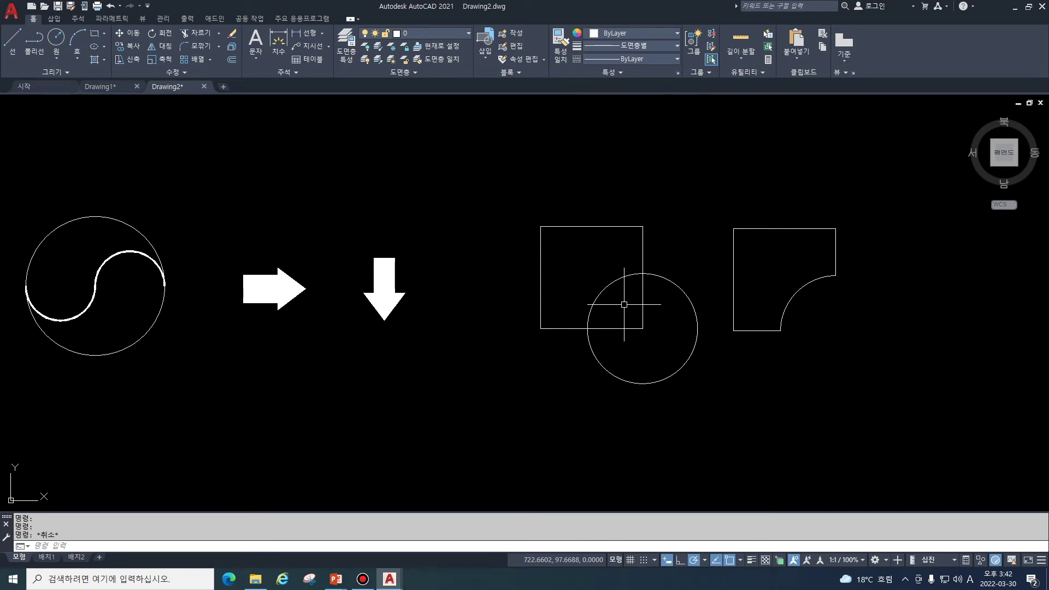
Create a boundary from the square-circle overlap quarter, drag it down-left, then undo the last action.
{"action": "type", "text": "bo"}
{"action": "key", "text": "Return"}
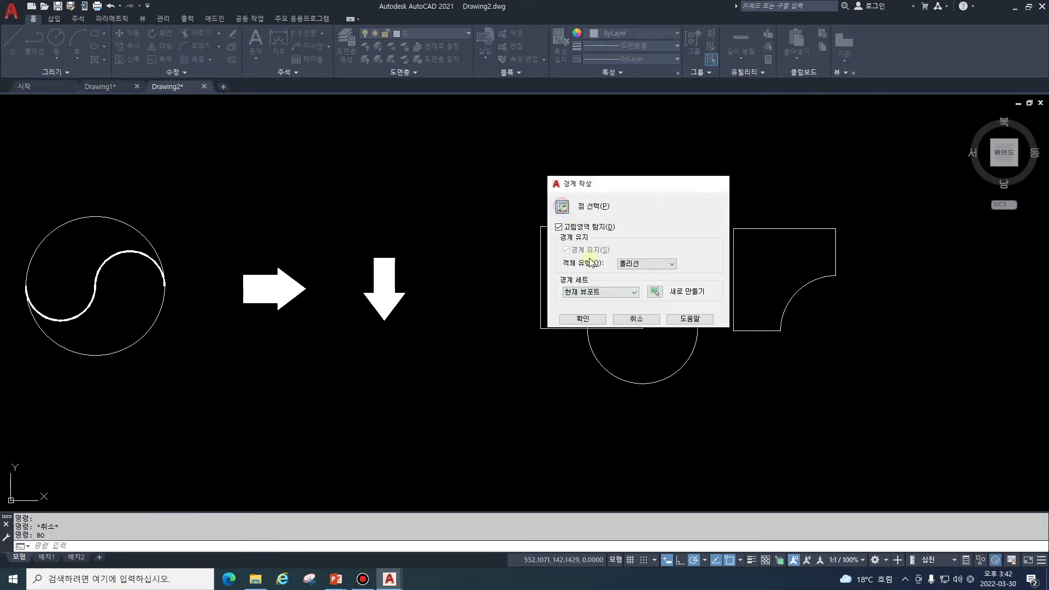
{"action": "left_click", "coordinate": [562, 207]}
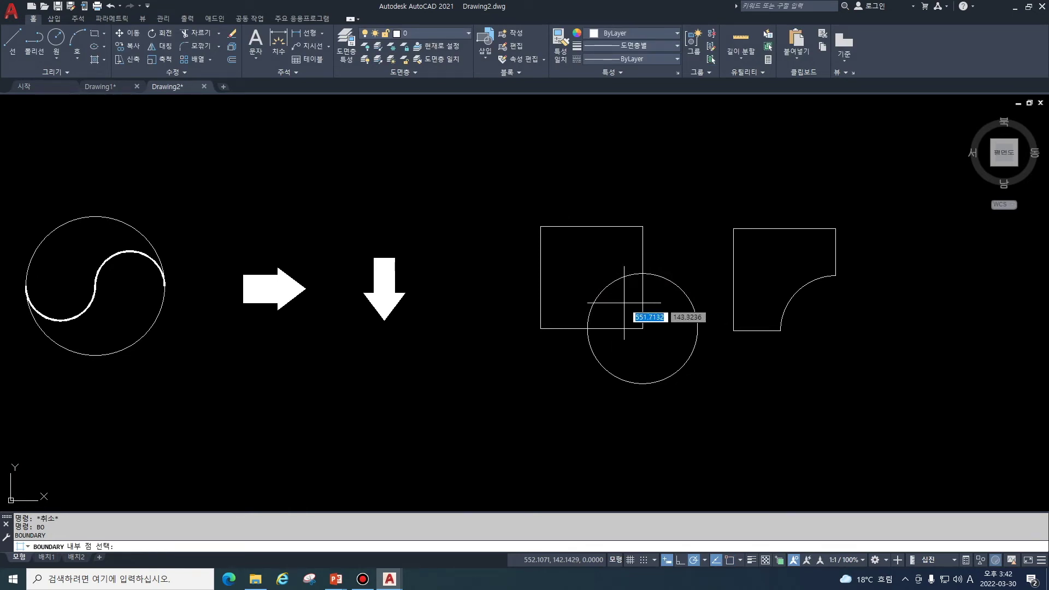
{"action": "left_click", "coordinate": [624, 302]}
{"action": "key", "text": "Return"}
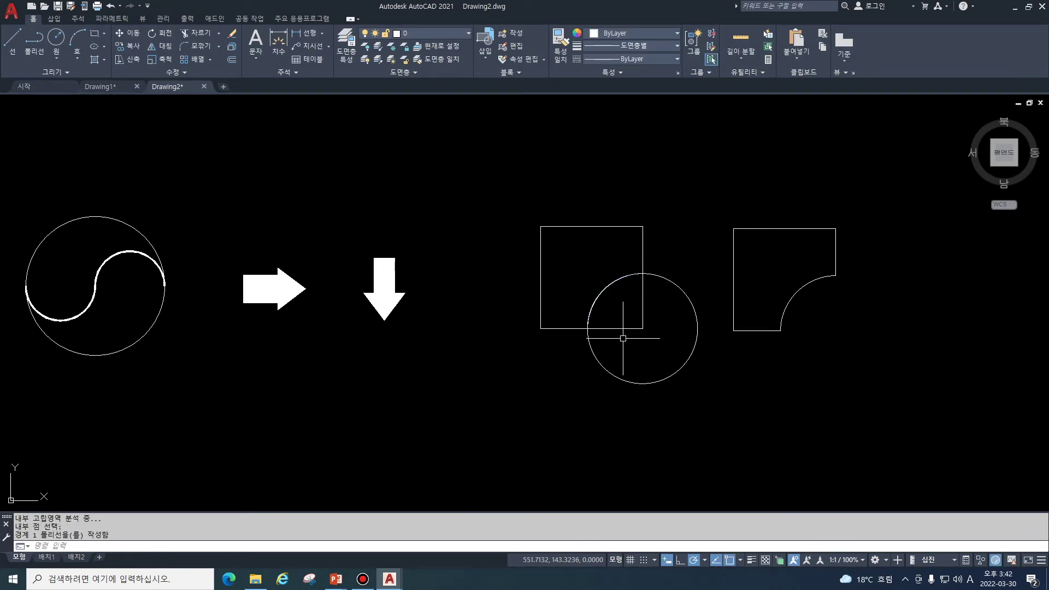
{"action": "left_click", "coordinate": [623, 329]}
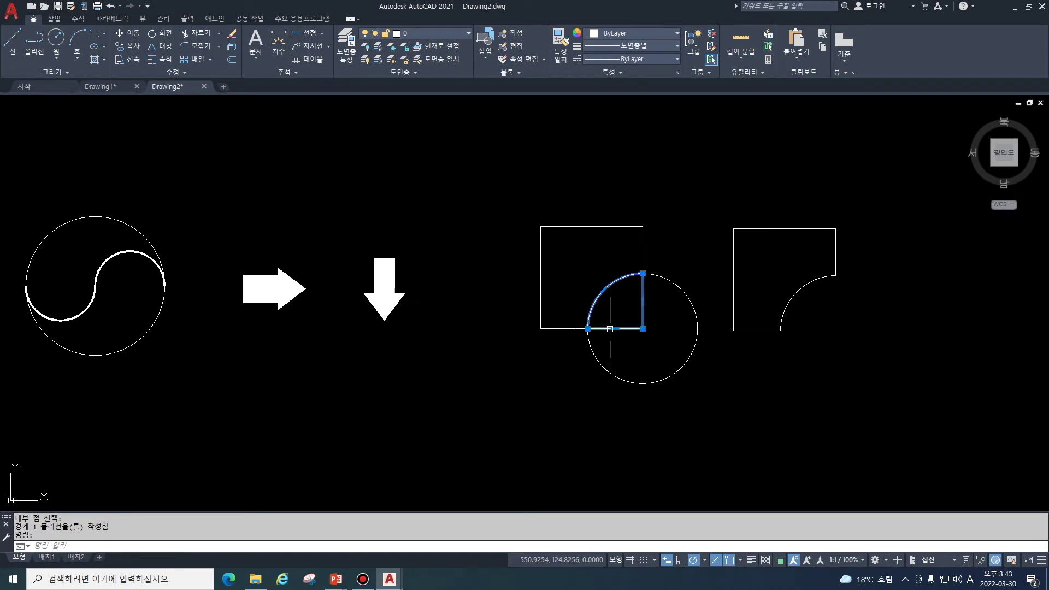
{"action": "mouse_move", "coordinate": [623, 328]}
{"action": "left_mouse_down"}
{"action": "mouse_move", "coordinate": [543, 380]}
{"action": "mouse_move", "coordinate": [544, 402]}
{"action": "left_mouse_up"}
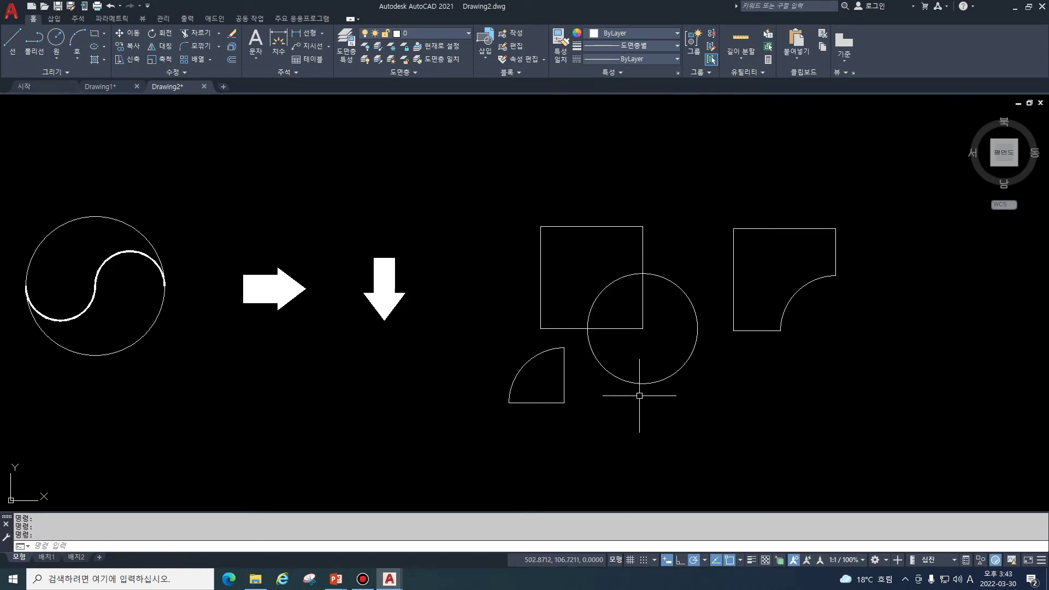
{"action": "key", "text": "ctrl+z"}
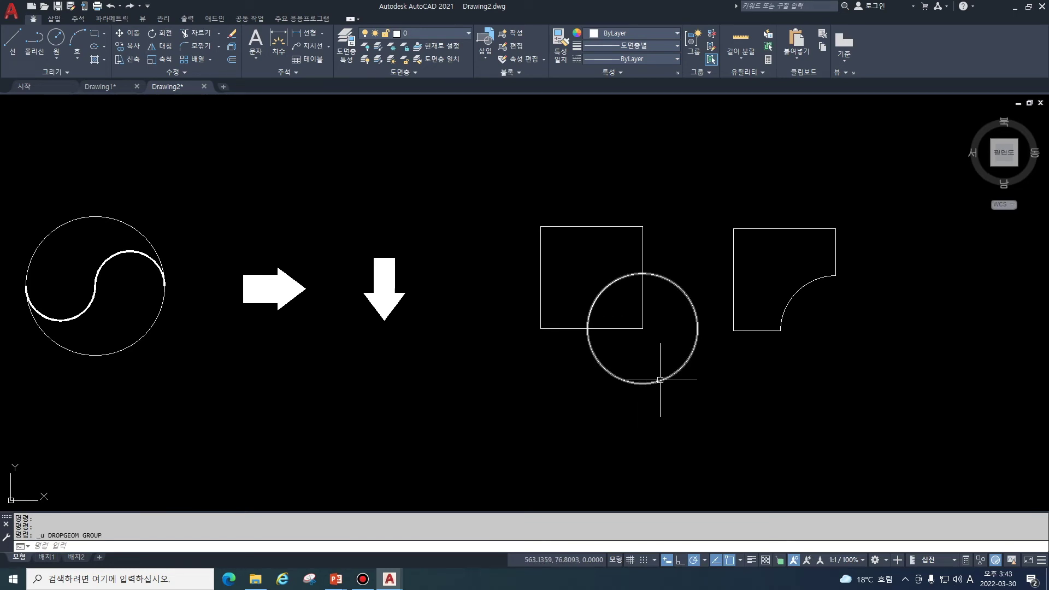
Erase the original circle and square.
{"action": "left_click", "coordinate": [659, 381]}
{"action": "key", "text": "Delete"}
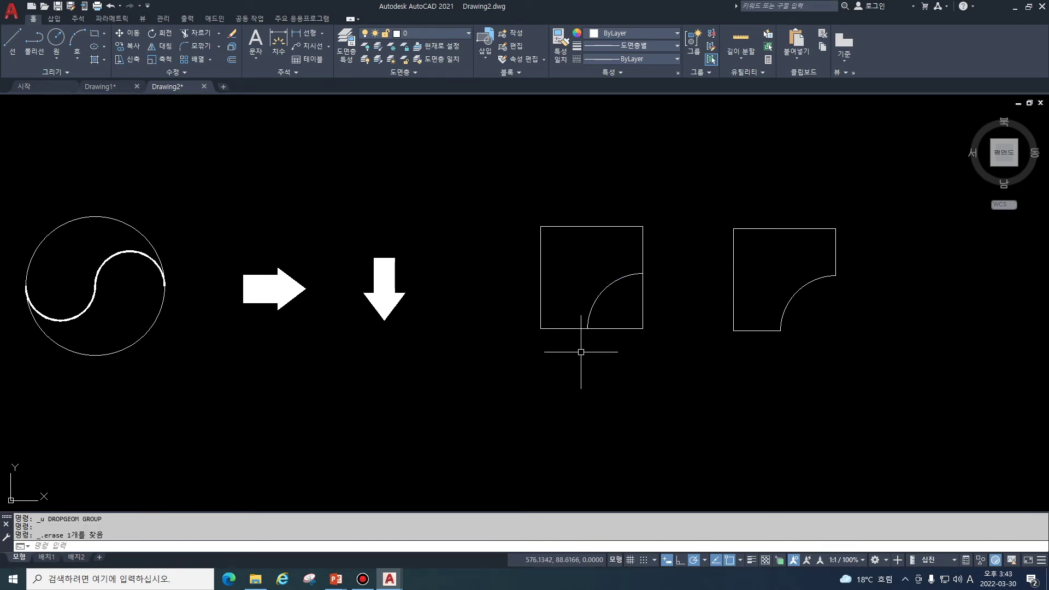
{"action": "left_click", "coordinate": [559, 327]}
{"action": "key", "text": "Delete"}
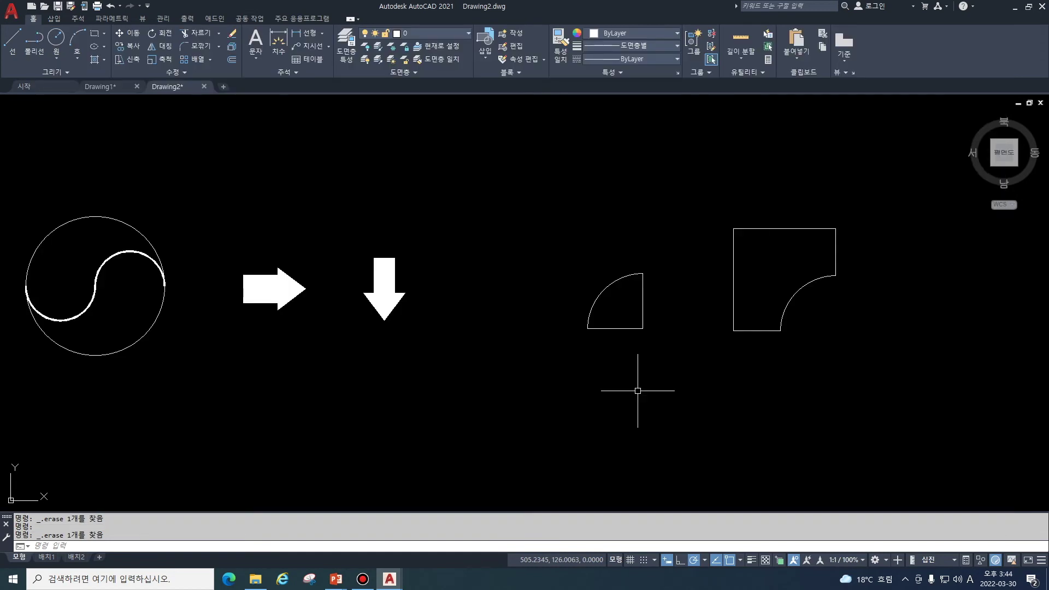
Draw a spline blob through nine fit points below the arrows, closing back at its start.
{"action": "middle_click_drag", "start_coordinate": [534, 355], "coordinate": [651, 211]}
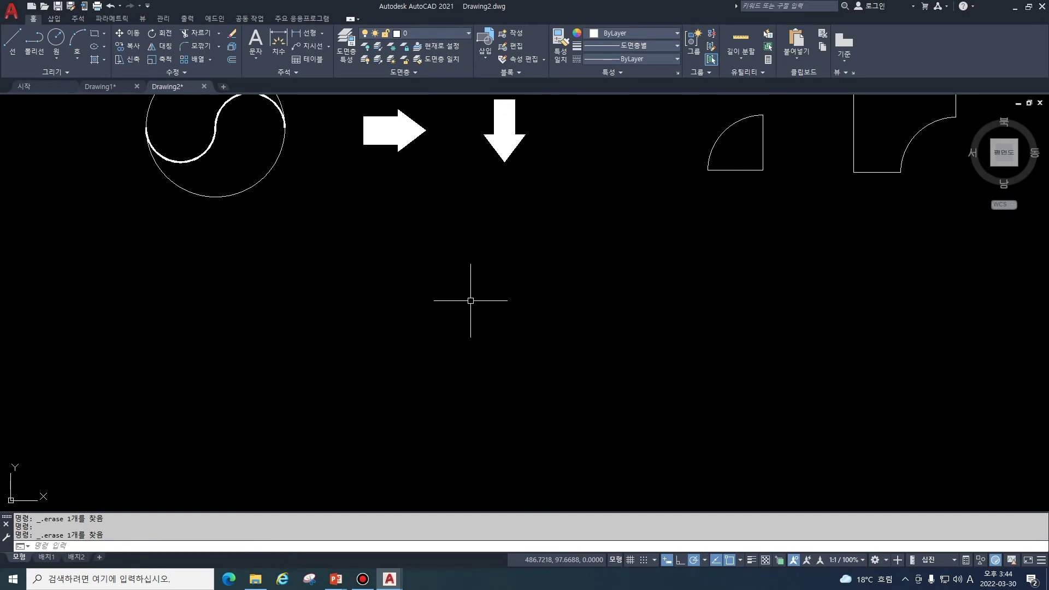
{"action": "type", "text": "spl"}
{"action": "key", "text": "Return"}
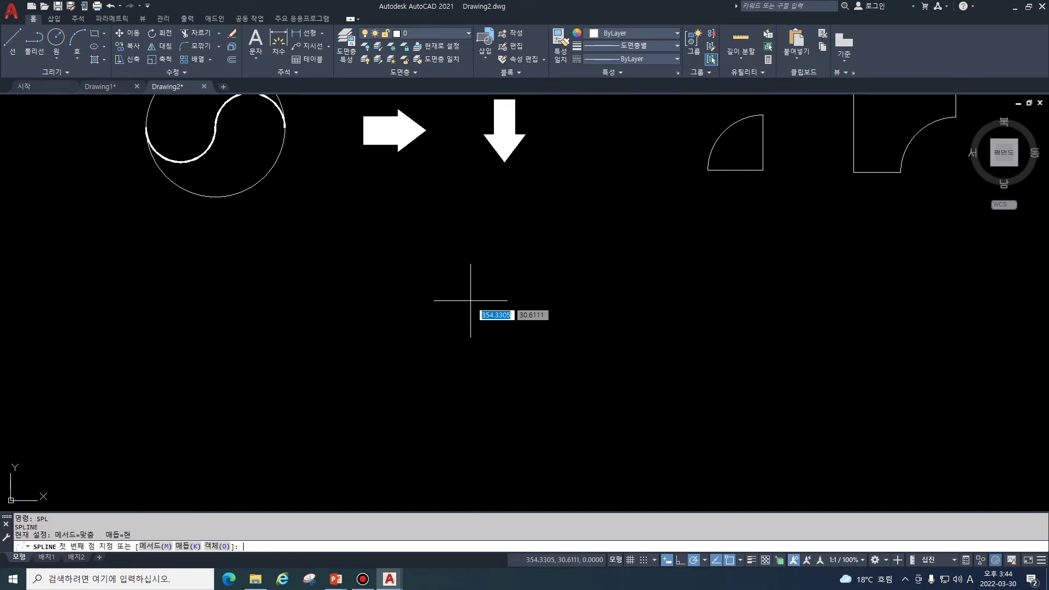
{"action": "left_click", "coordinate": [375, 272]}
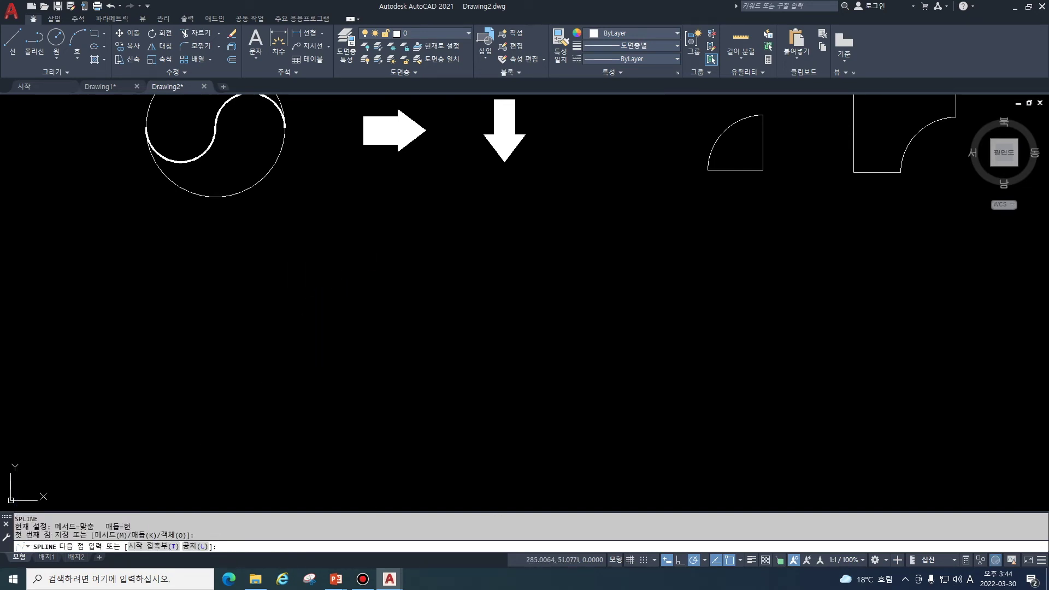
{"action": "left_click", "coordinate": [281, 328]}
{"action": "left_click", "coordinate": [277, 375]}
{"action": "left_click", "coordinate": [301, 427]}
{"action": "left_click", "coordinate": [405, 459]}
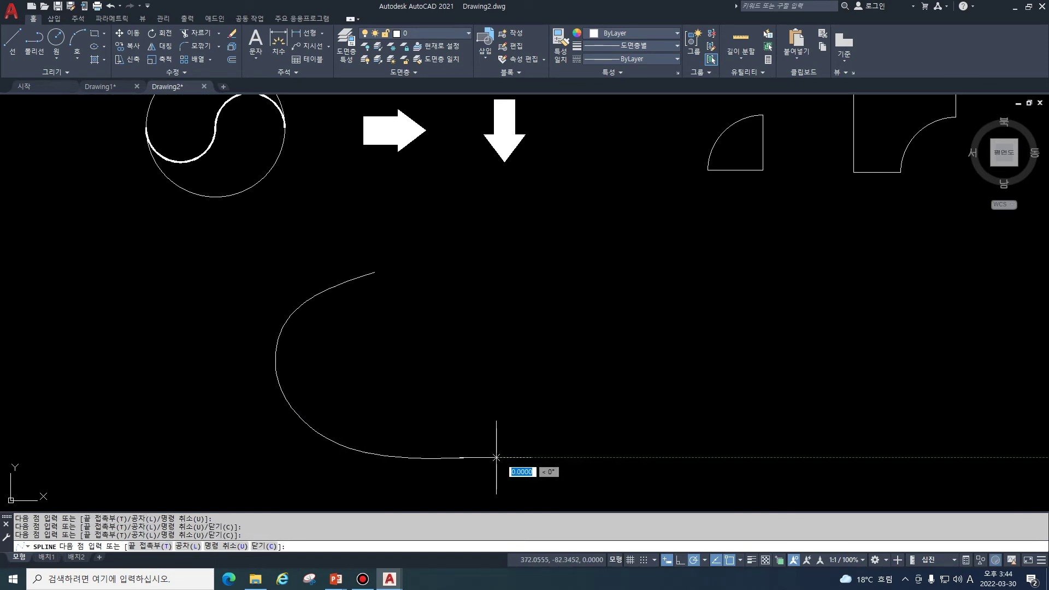
{"action": "left_click", "coordinate": [579, 415]}
{"action": "left_click", "coordinate": [553, 352]}
{"action": "left_click", "coordinate": [590, 283]}
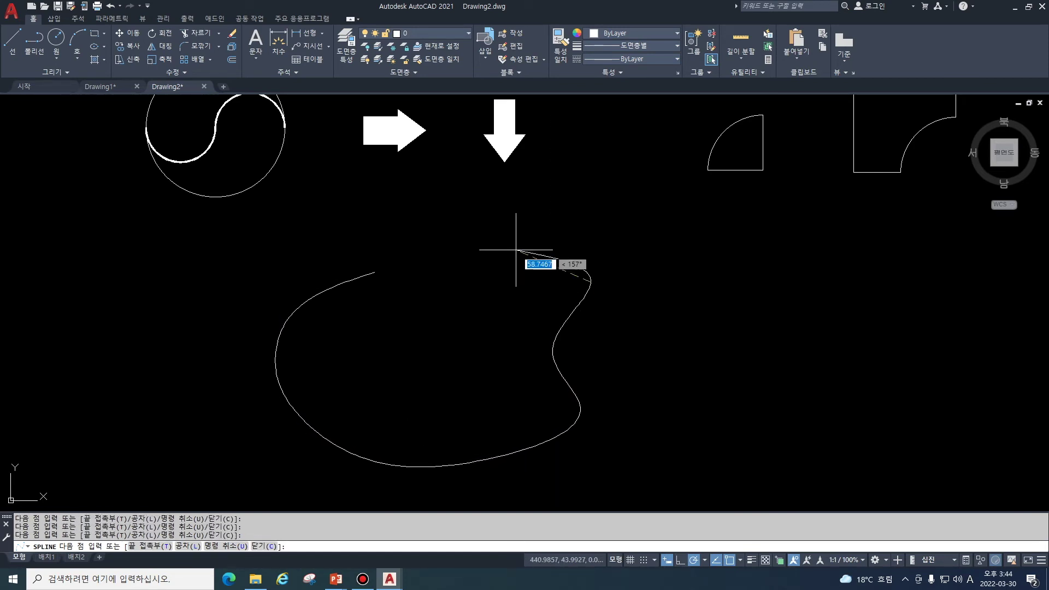
{"action": "left_click", "coordinate": [446, 206]}
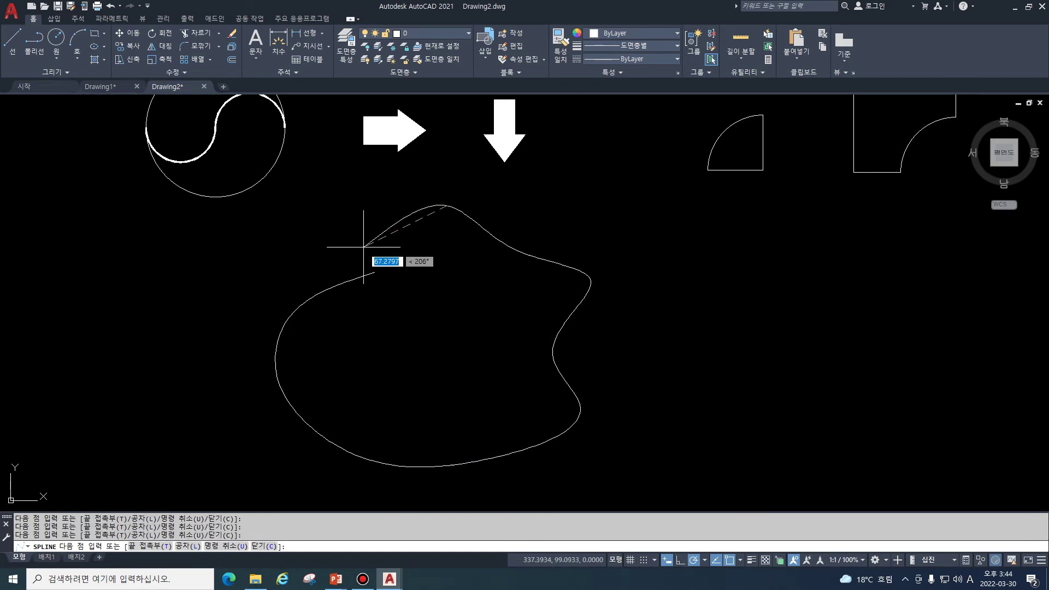
{"action": "left_click", "coordinate": [374, 272]}
{"action": "key", "text": "Return"}
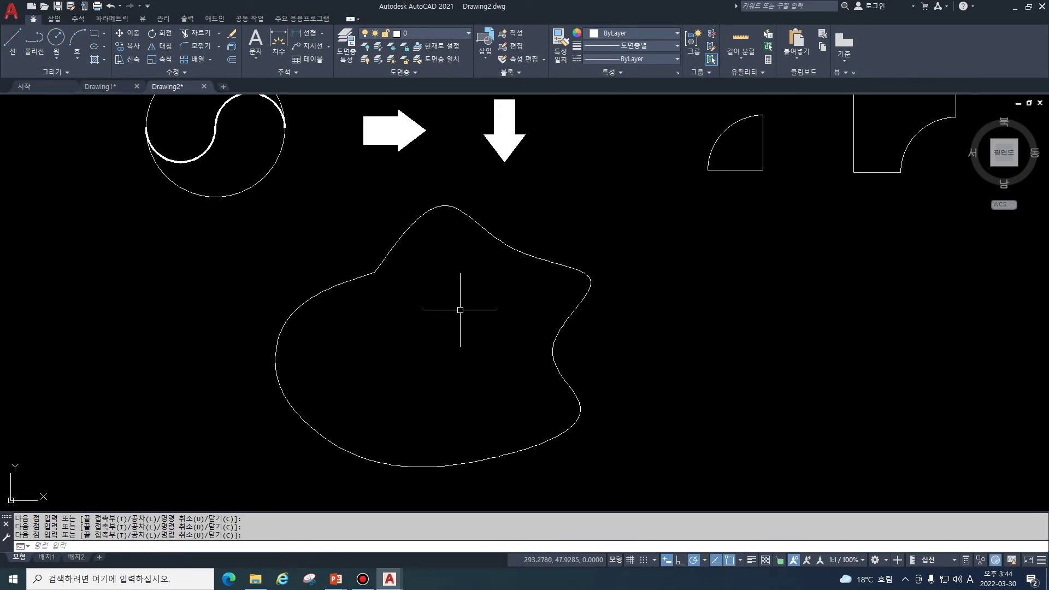
Drag the blob's right fit point outward and its upper-left fit point up and left.
{"action": "left_click", "coordinate": [363, 275]}
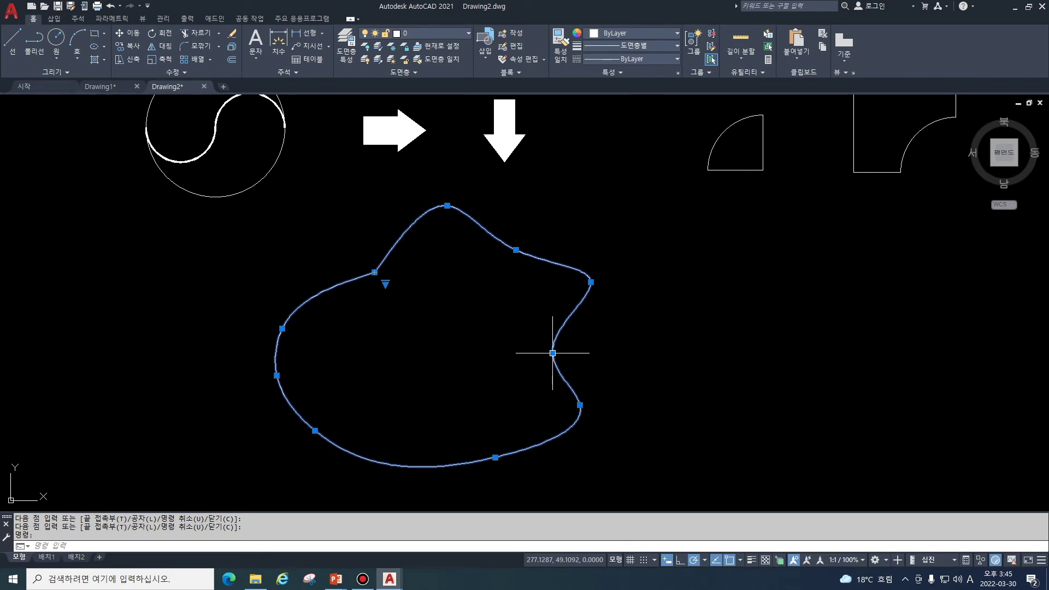
{"action": "left_click", "coordinate": [552, 353]}
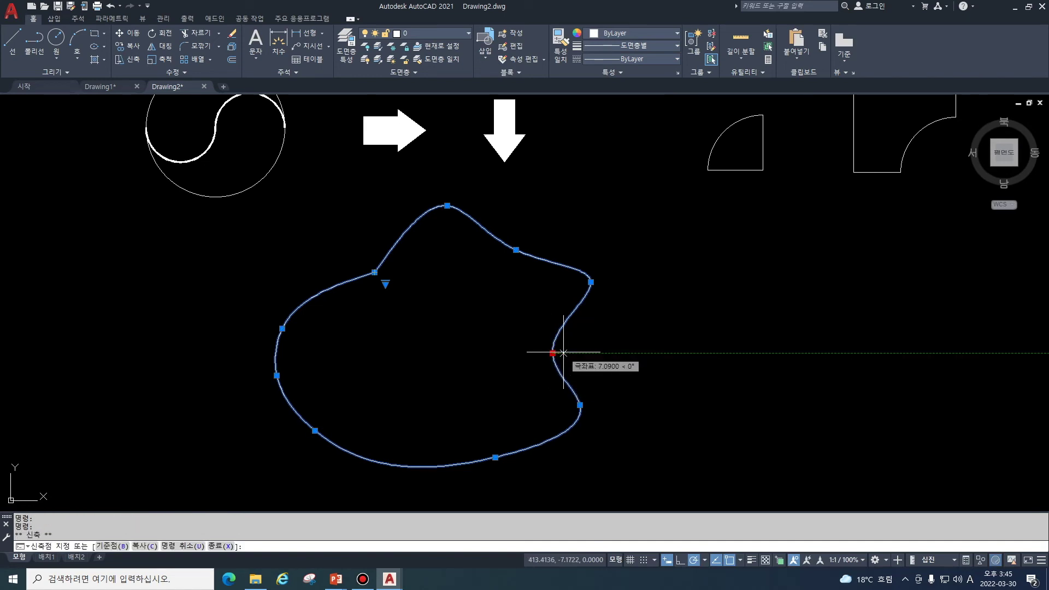
{"action": "left_click", "coordinate": [576, 353]}
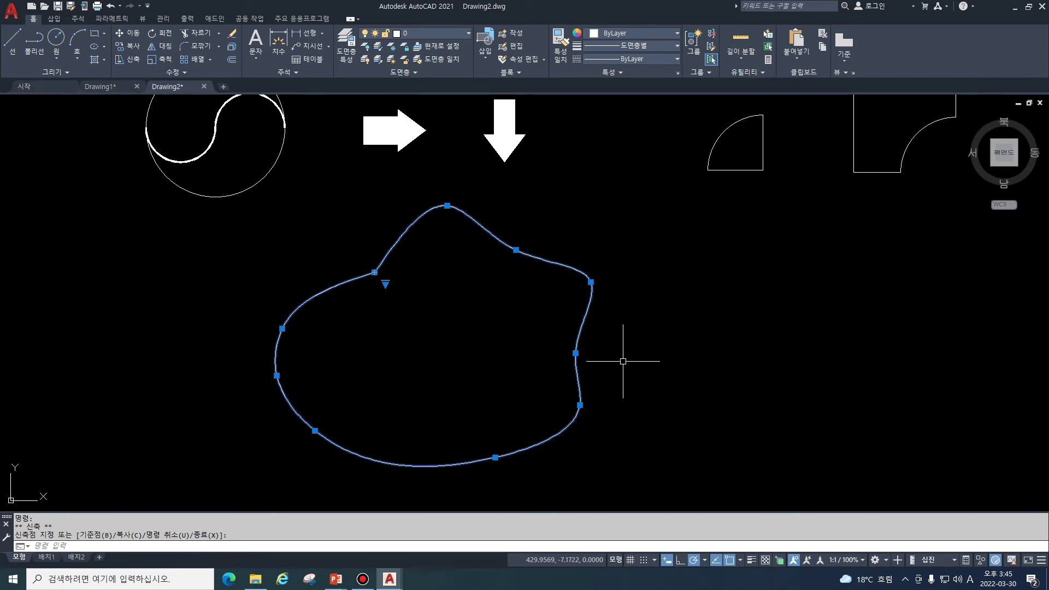
{"action": "left_click", "coordinate": [575, 353]}
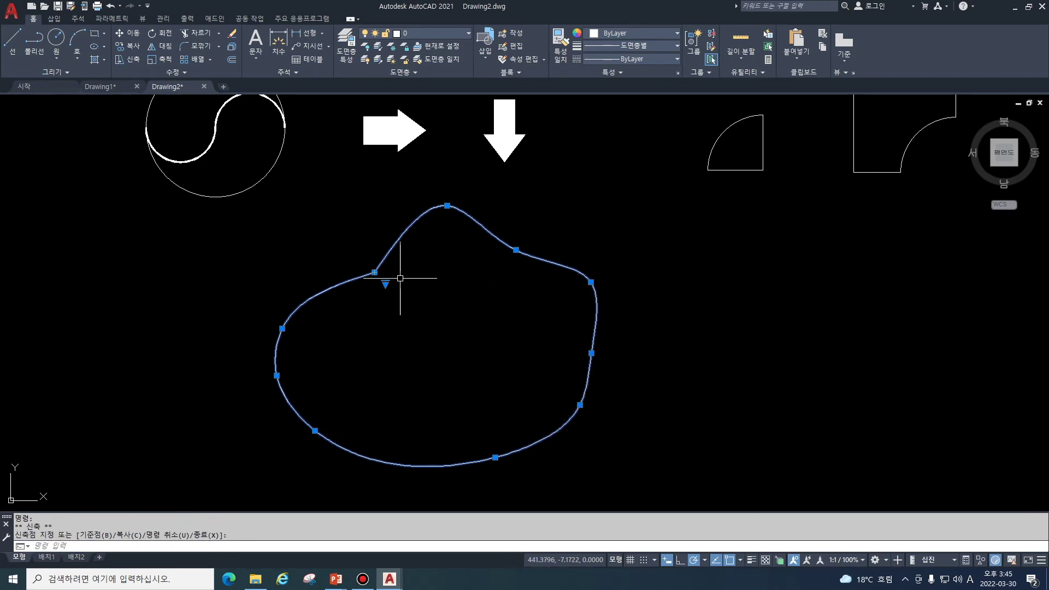
{"action": "left_click", "coordinate": [374, 271]}
{"action": "left_click", "coordinate": [357, 243]}
{"action": "key", "text": "Escape"}
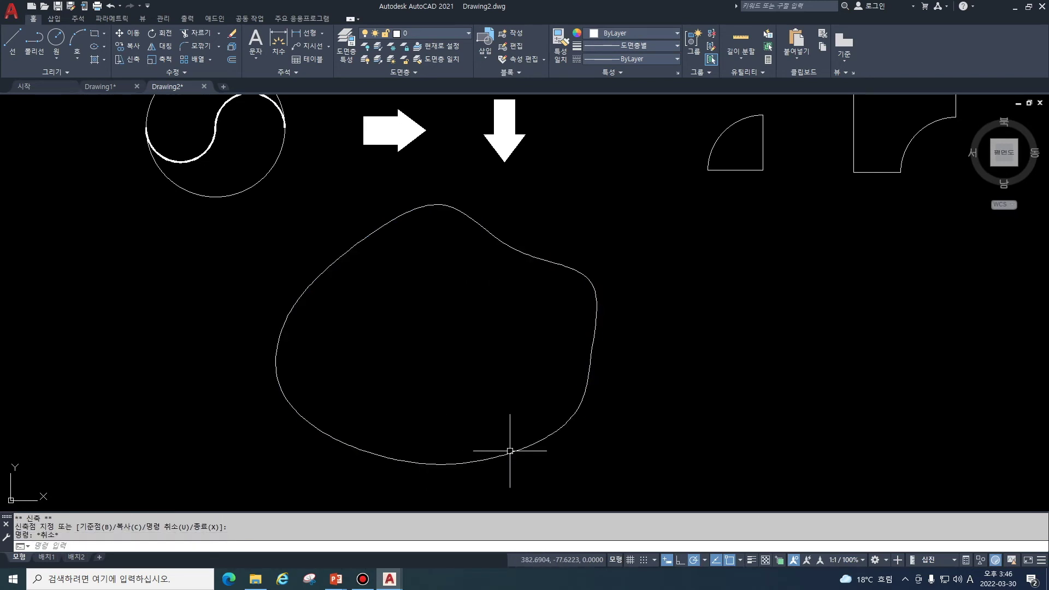
Run SPLINEDIT on the blob and choose Edit vertex with the Add option.
{"action": "type", "text": "spe"}
{"action": "key", "text": "Return"}
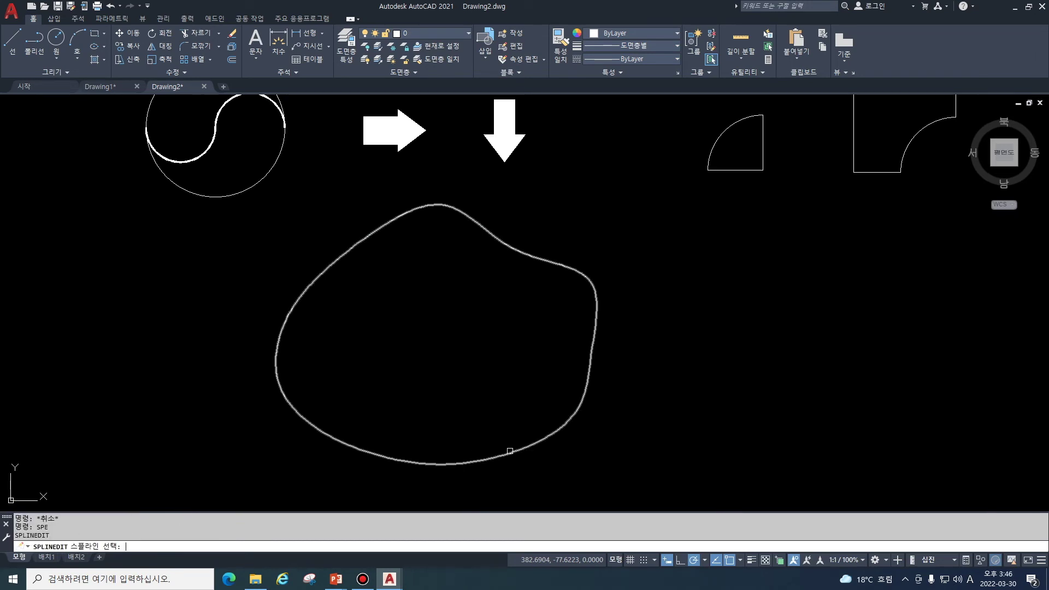
{"action": "left_click", "coordinate": [514, 453]}
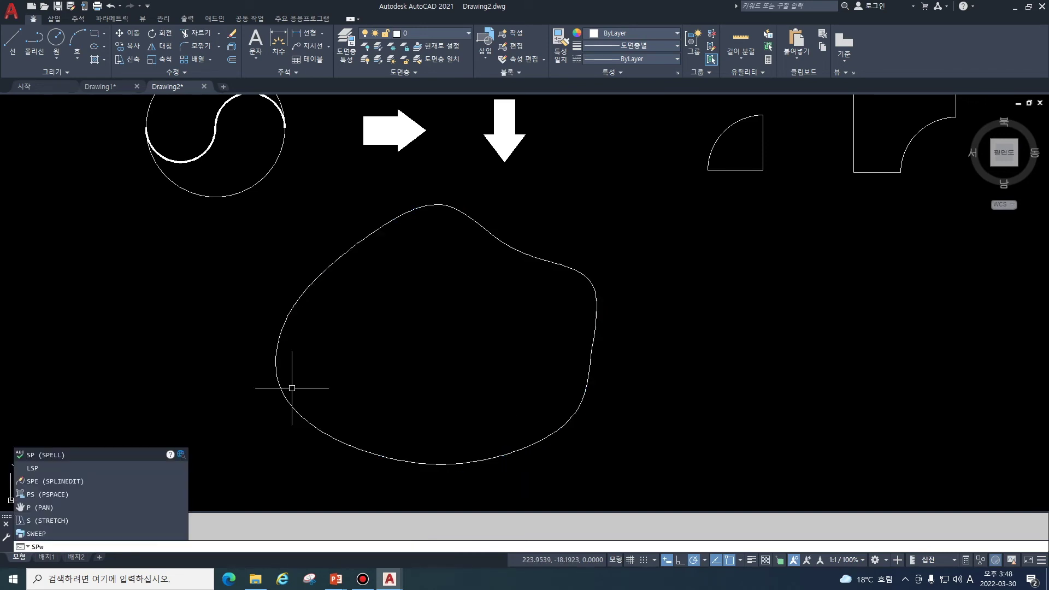
{"action": "type", "text": "E"}
{"action": "key", "text": "Return"}
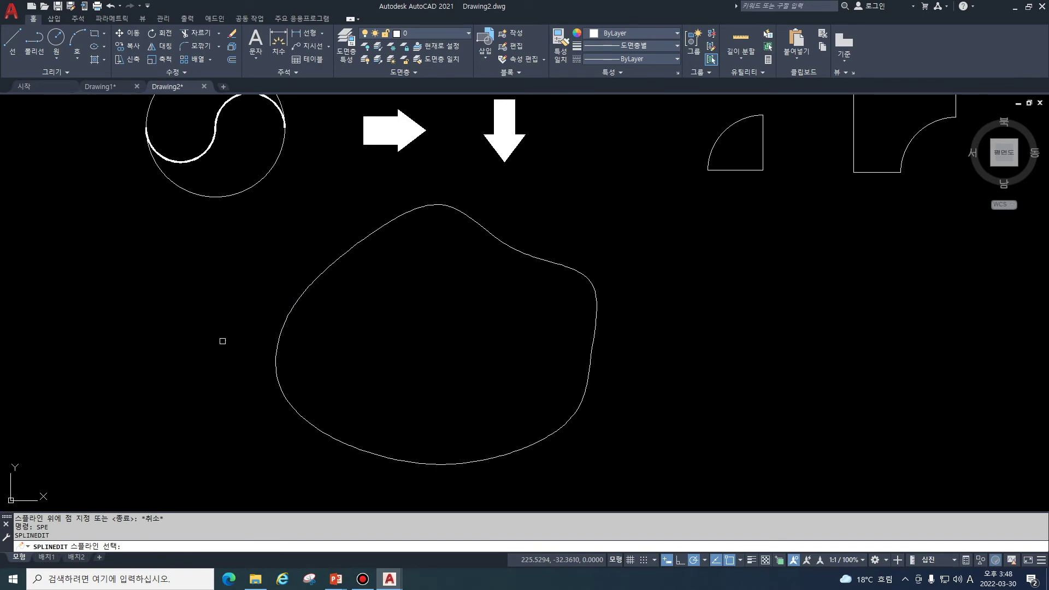
{"action": "left_click", "coordinate": [278, 381]}
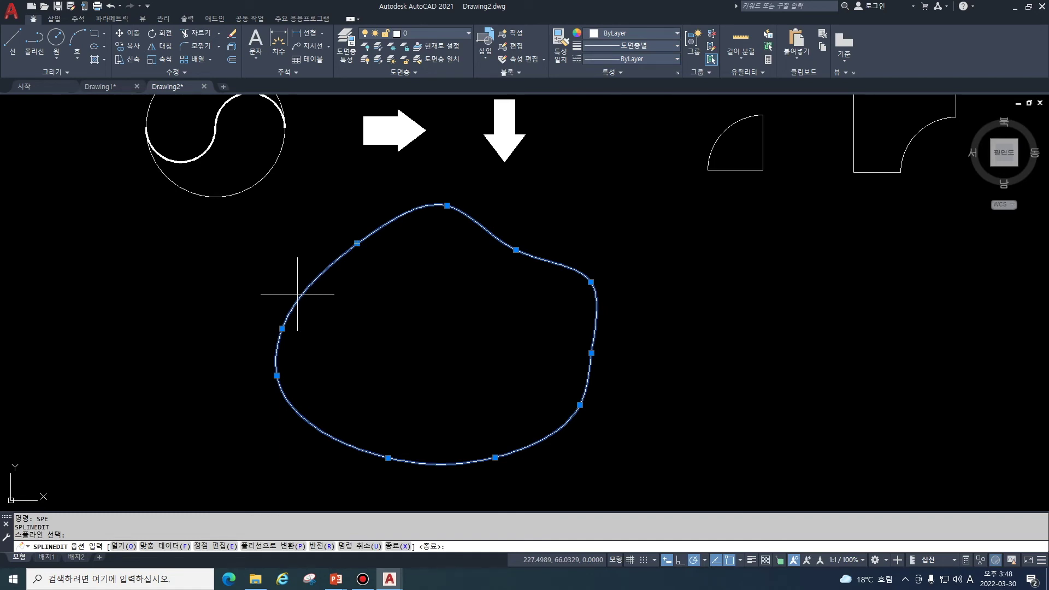
{"action": "type", "text": "e"}
{"action": "key", "text": "Return"}
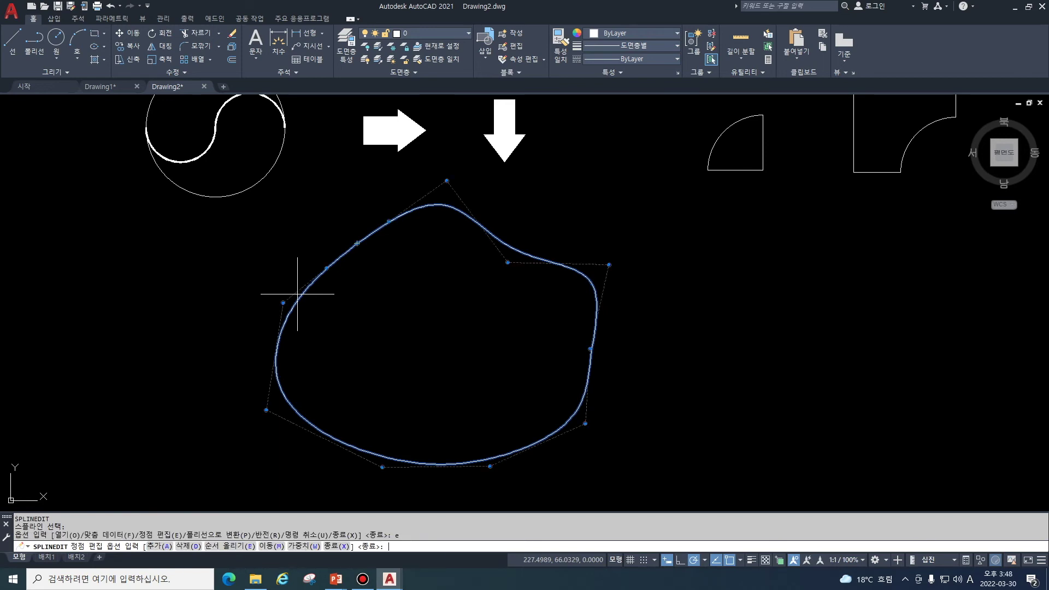
{"action": "type", "text": "a"}
{"action": "key", "text": "Return"}
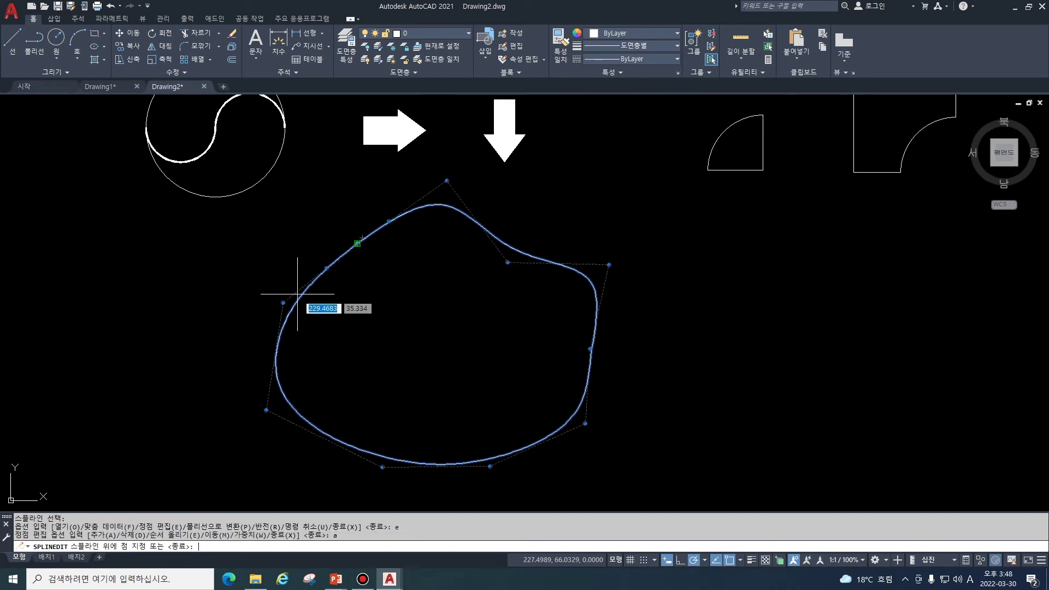
Add vertices at the upper left, lower left and bottom, then exit and inspect the control frame.
{"action": "left_click", "coordinate": [292, 259]}
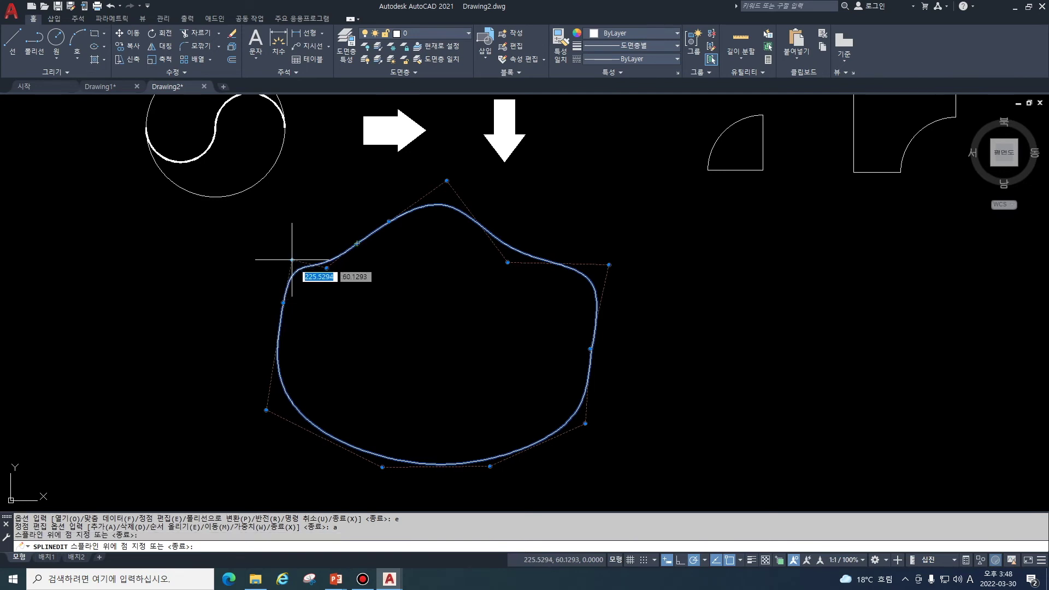
{"action": "left_click", "coordinate": [332, 404]}
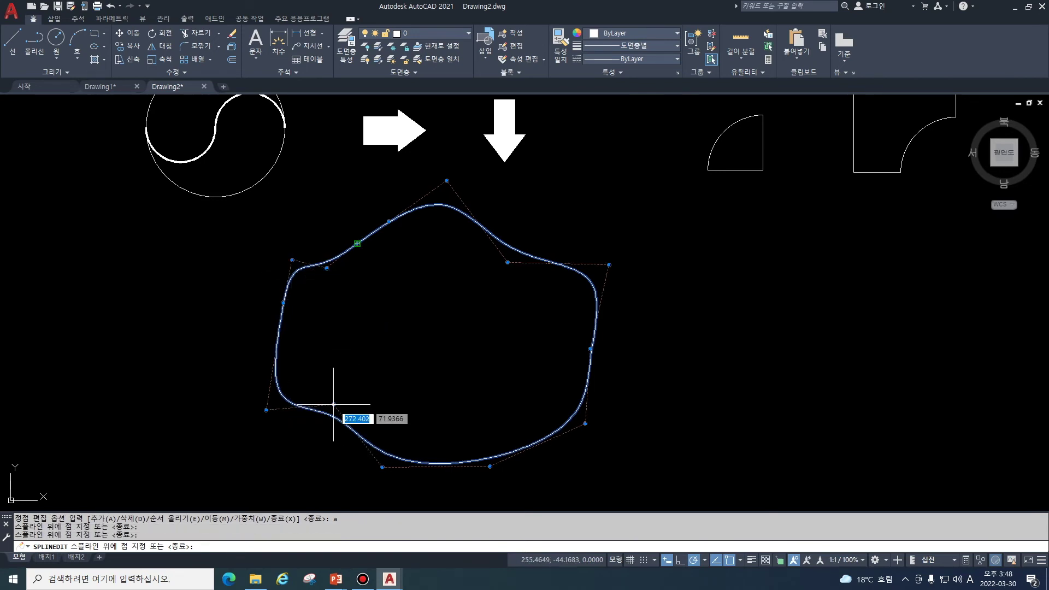
{"action": "left_click", "coordinate": [437, 437]}
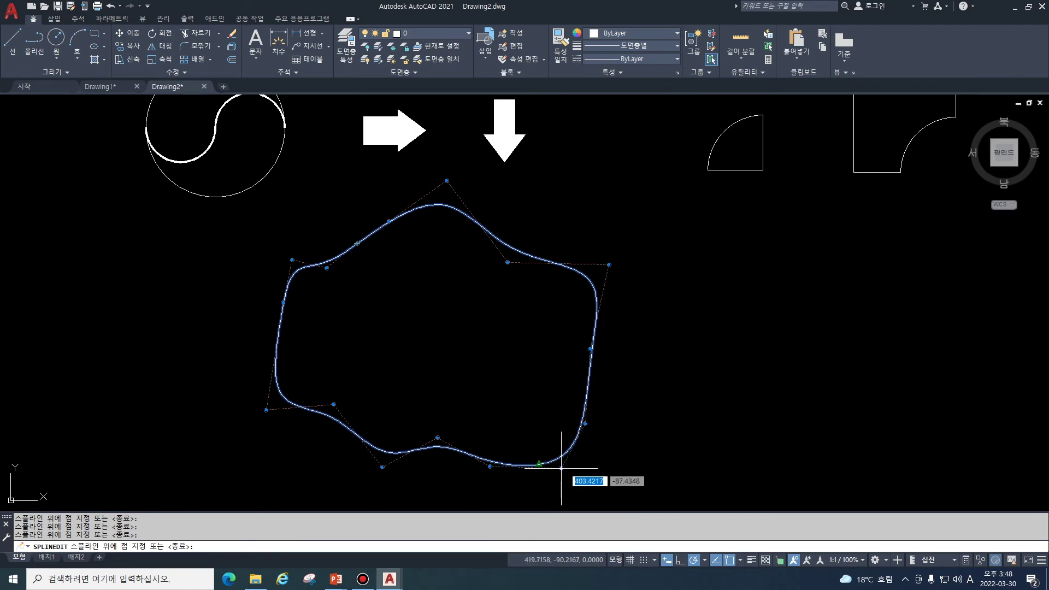
{"action": "key", "text": "Return"}
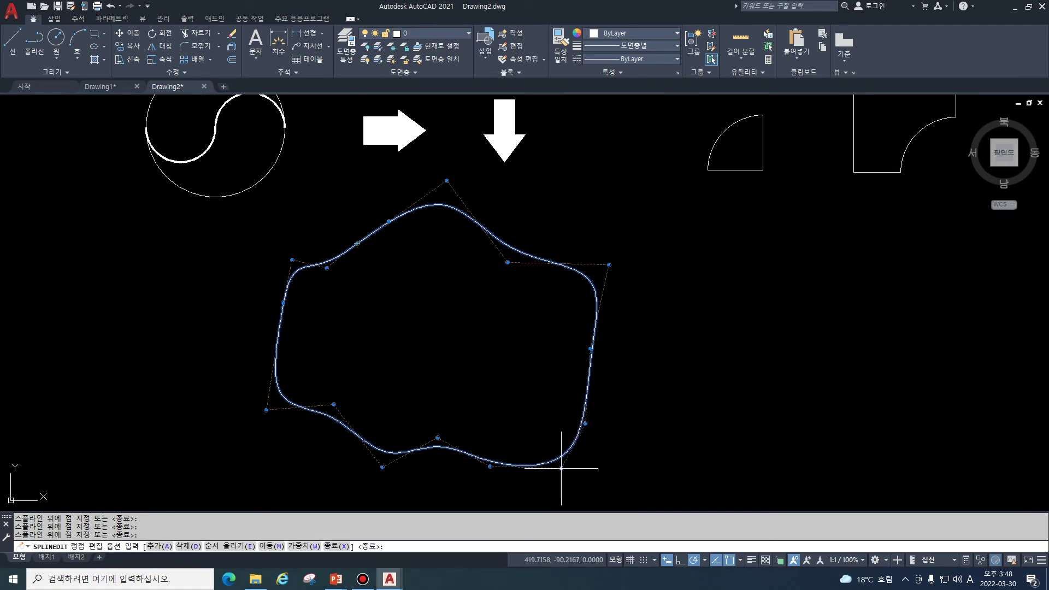
{"action": "key", "text": "Return"}
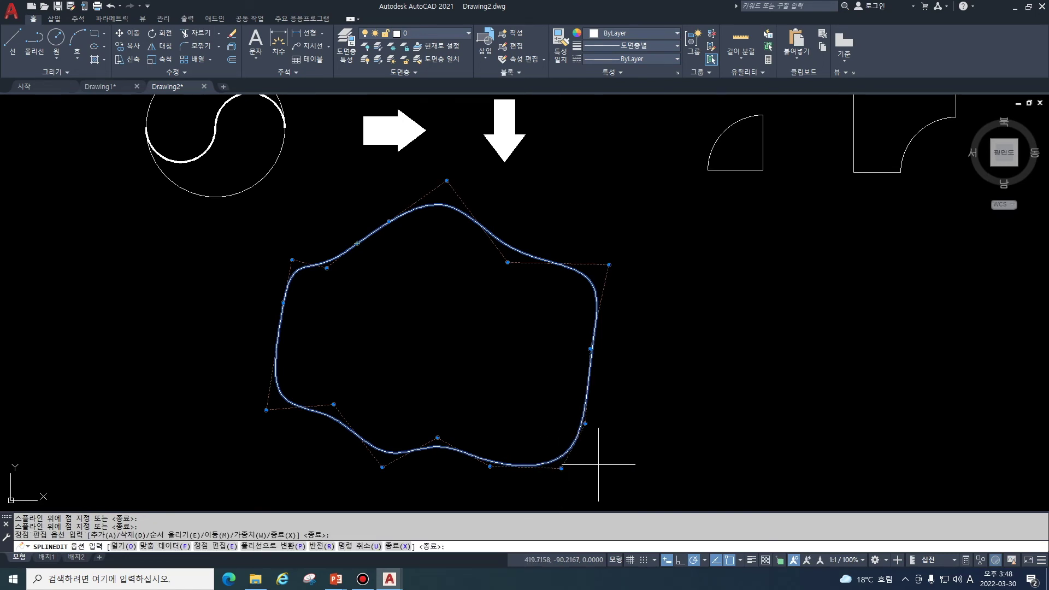
{"action": "key", "text": "Return"}
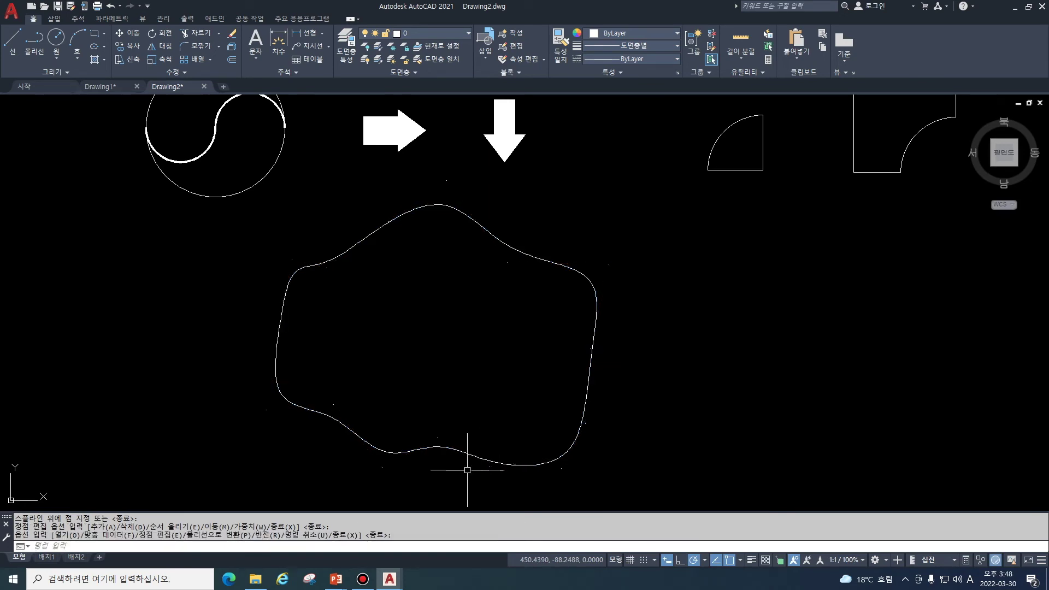
{"action": "left_click", "coordinate": [426, 445]}
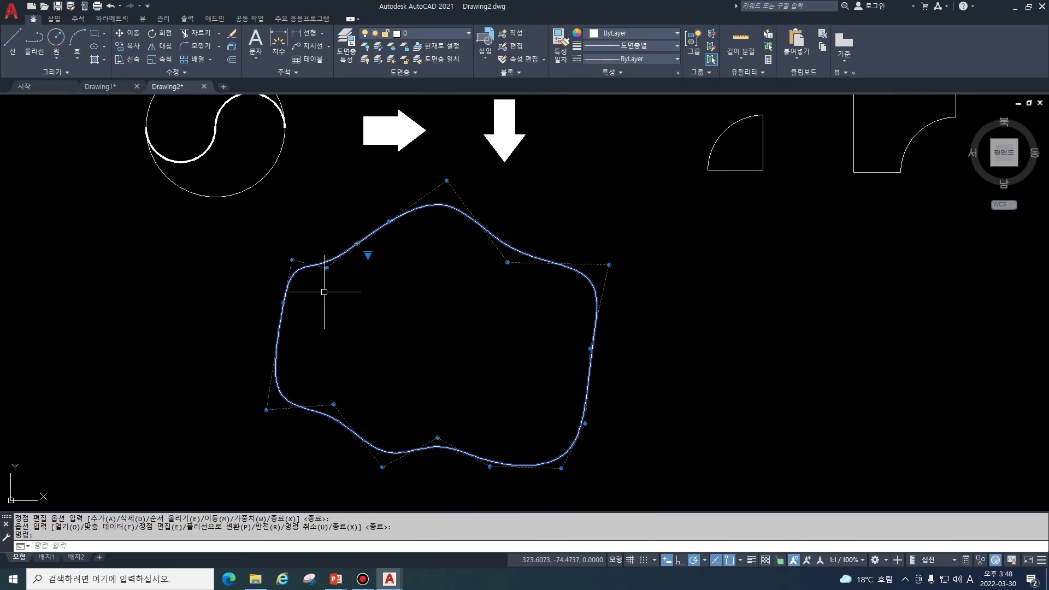
{"action": "key", "text": "Escape"}
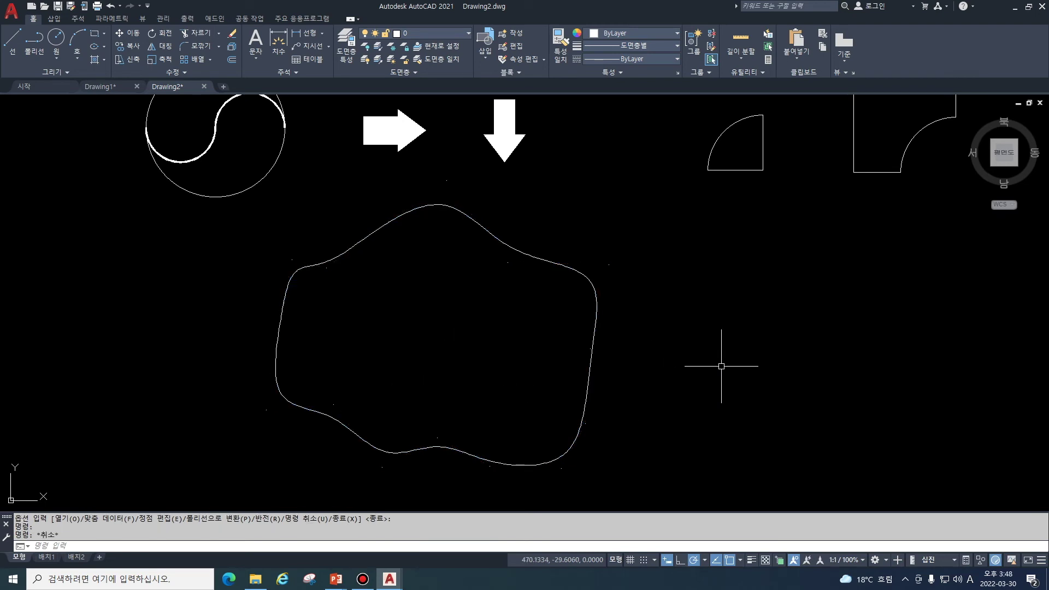
{"action": "left_click", "coordinate": [314, 265]}
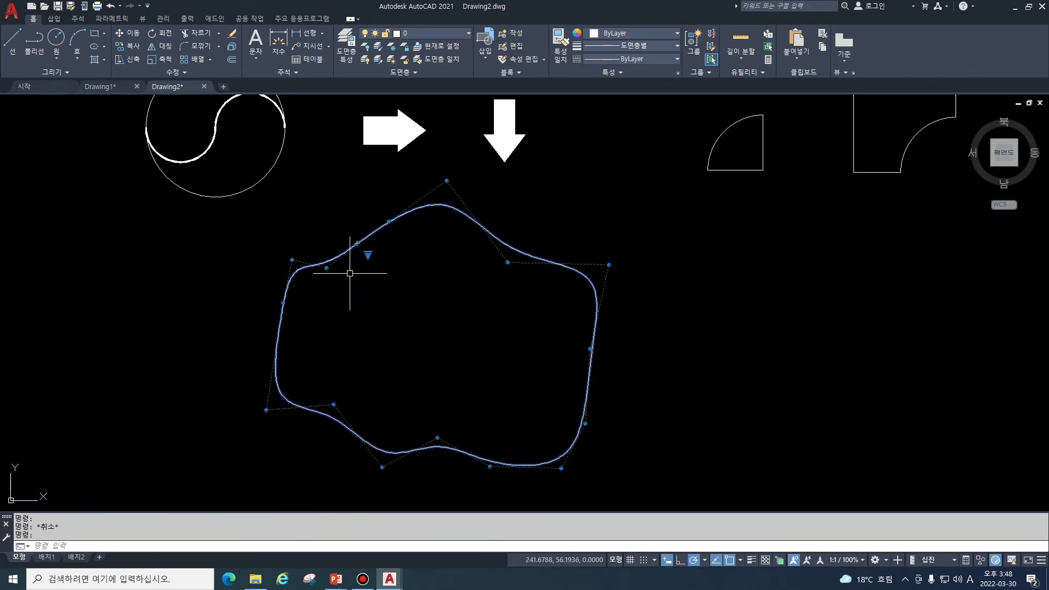
Draw an open four-point spline curving downward to the right of the blob.
{"action": "key", "text": "Escape"}
{"action": "middle_click_drag", "start_coordinate": [771, 364], "coordinate": [613, 373]}
{"action": "type", "text": "SP"}
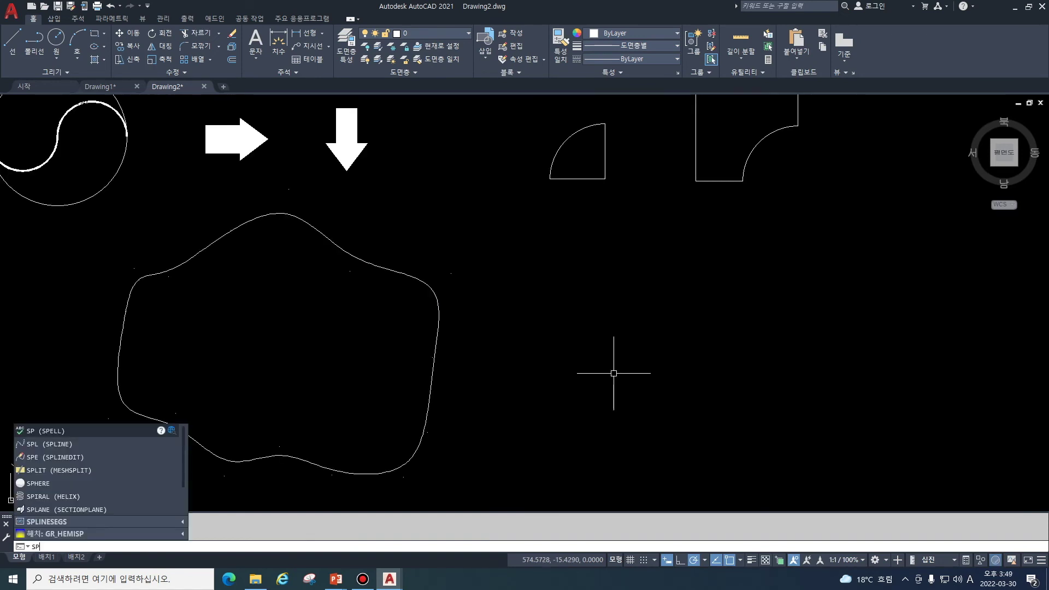
{"action": "type", "text": "L"}
{"action": "key", "text": "Return"}
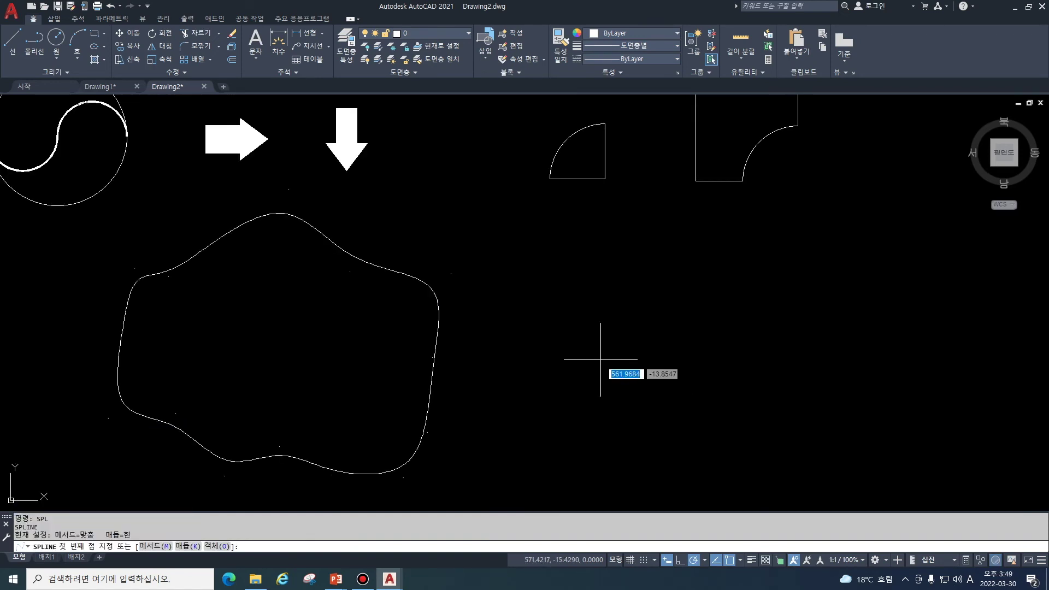
{"action": "left_click", "coordinate": [562, 314]}
{"action": "left_click", "coordinate": [677, 345]}
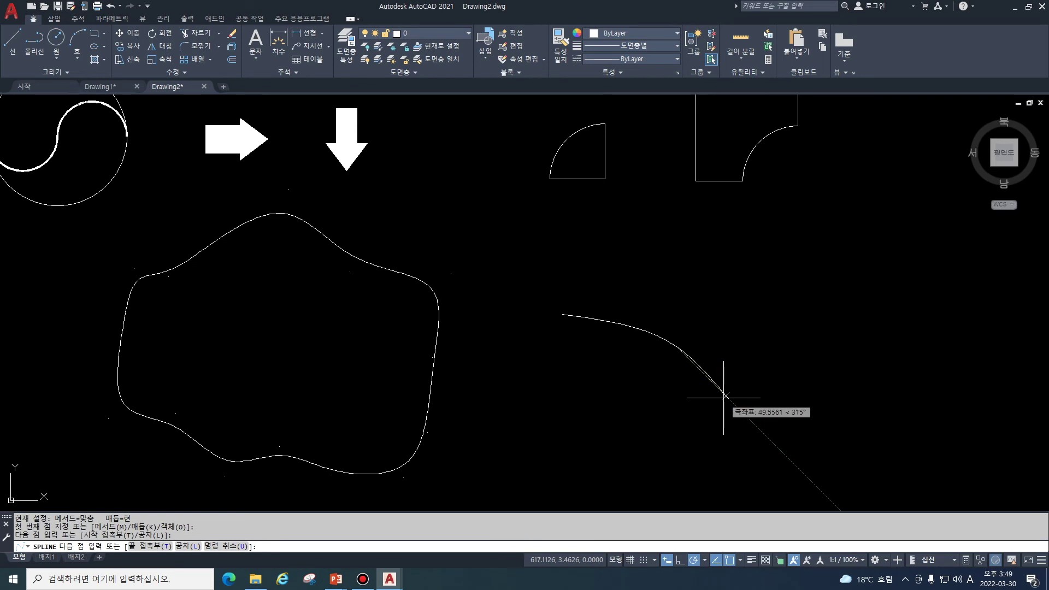
{"action": "left_click", "coordinate": [720, 393]}
{"action": "left_click", "coordinate": [769, 401]}
{"action": "key", "text": "Return"}
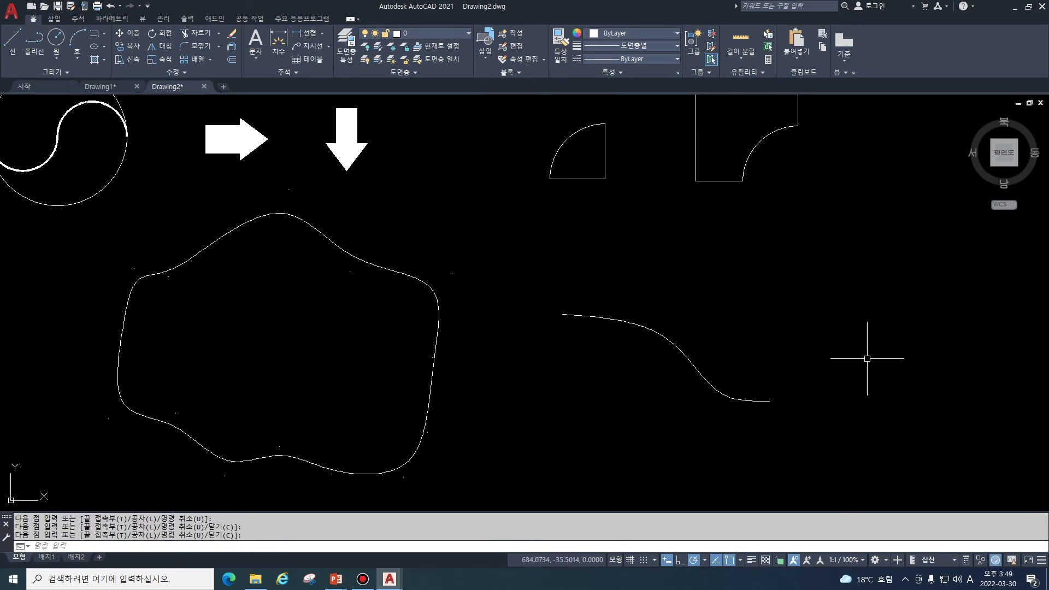
Draw a second three-point spline arching upward to its right.
{"action": "key", "text": "Return"}
{"action": "left_click", "coordinate": [836, 358]}
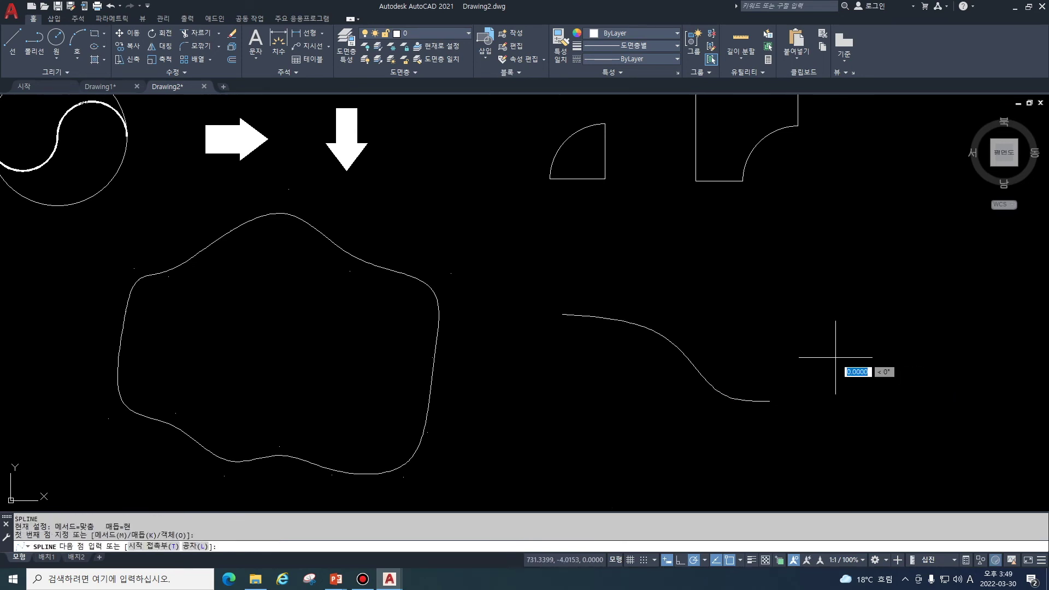
{"action": "left_click", "coordinate": [907, 309]}
{"action": "left_click", "coordinate": [1001, 362]}
{"action": "key", "text": "Return"}
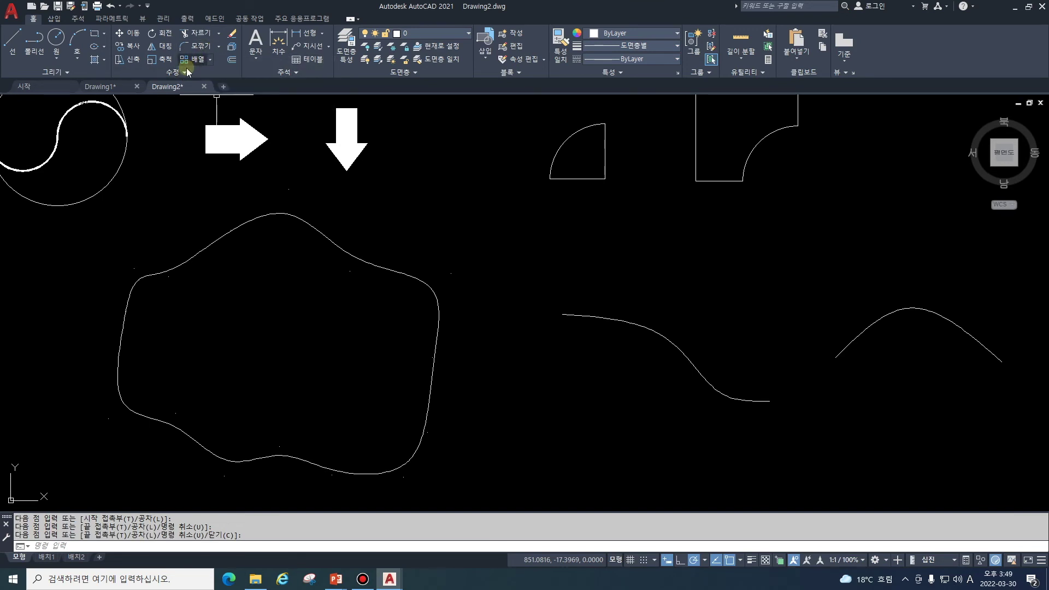
Connect the downward spline's end to the arching spline's start with Blend Curves.
{"action": "left_click", "coordinate": [219, 47]}
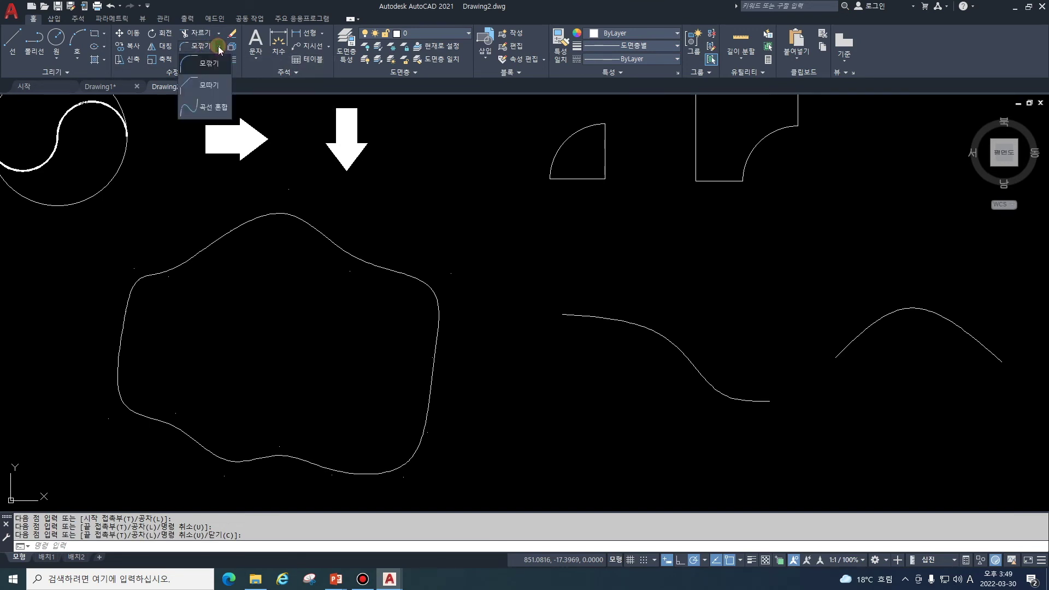
{"action": "left_click", "coordinate": [199, 107]}
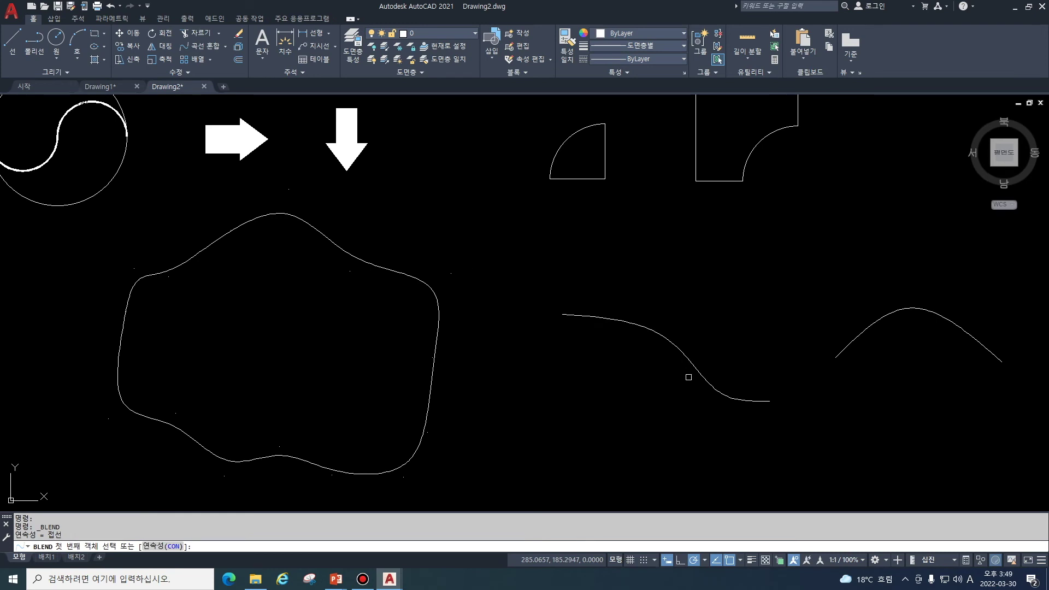
{"action": "left_click", "coordinate": [753, 403]}
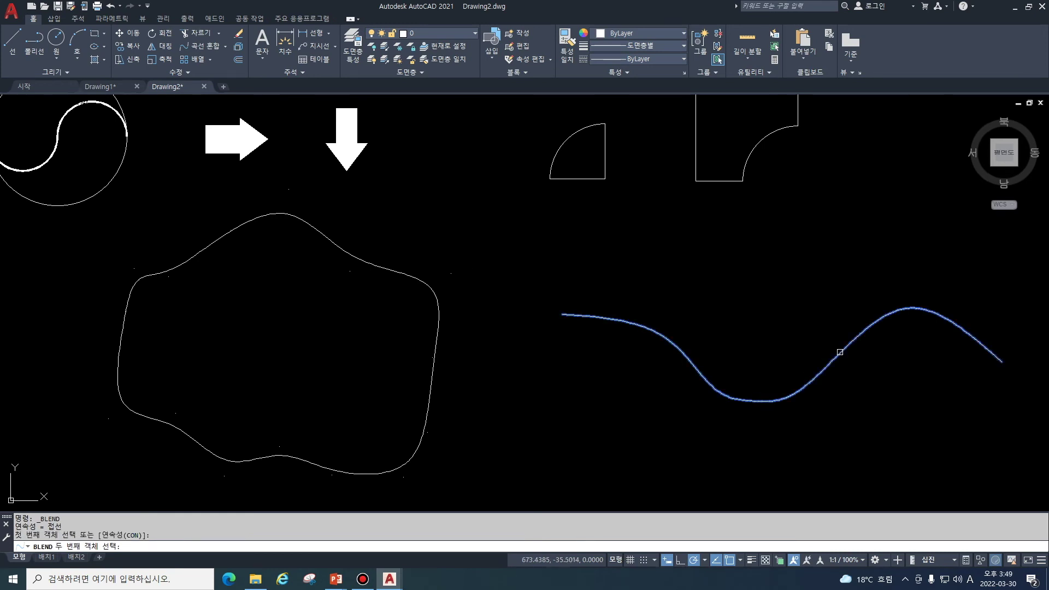
{"action": "left_click", "coordinate": [838, 352]}
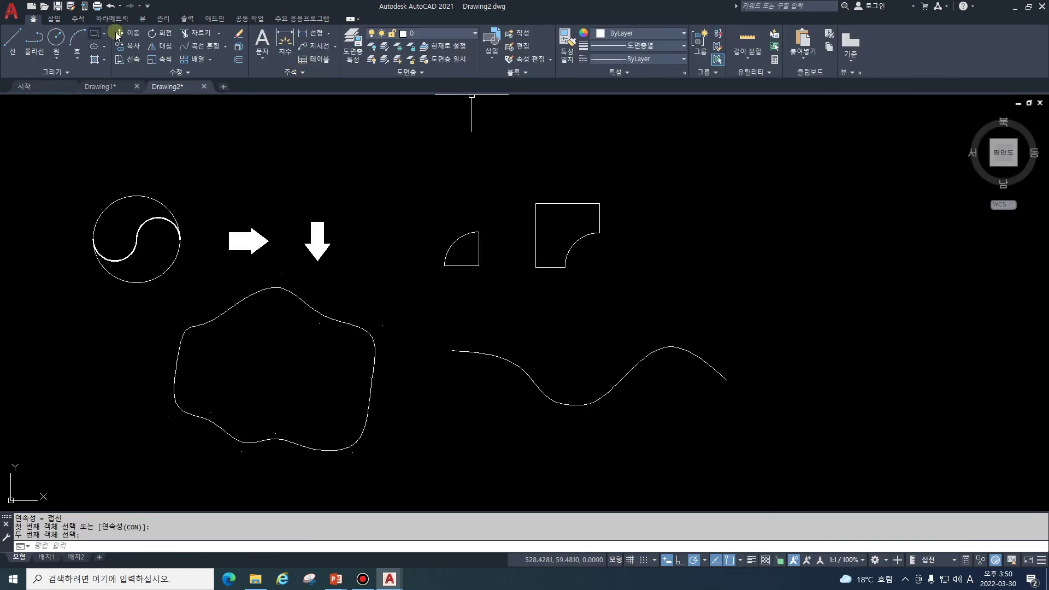
Draw a rectangular revision cloud between two corners in the upper-right empty area.
{"action": "left_click", "coordinate": [85, 19]}
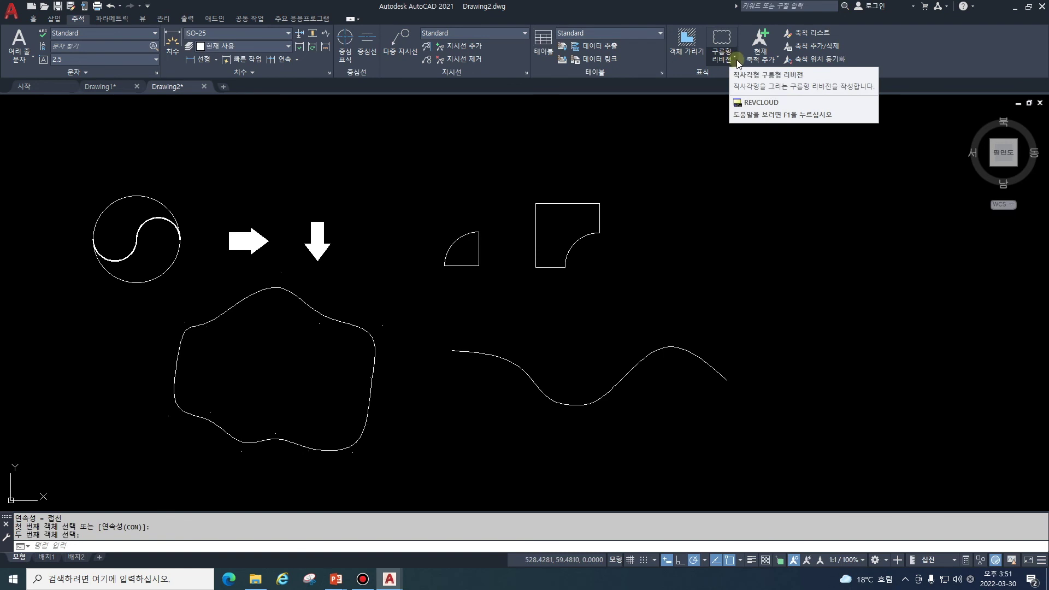
{"action": "left_click", "coordinate": [733, 58]}
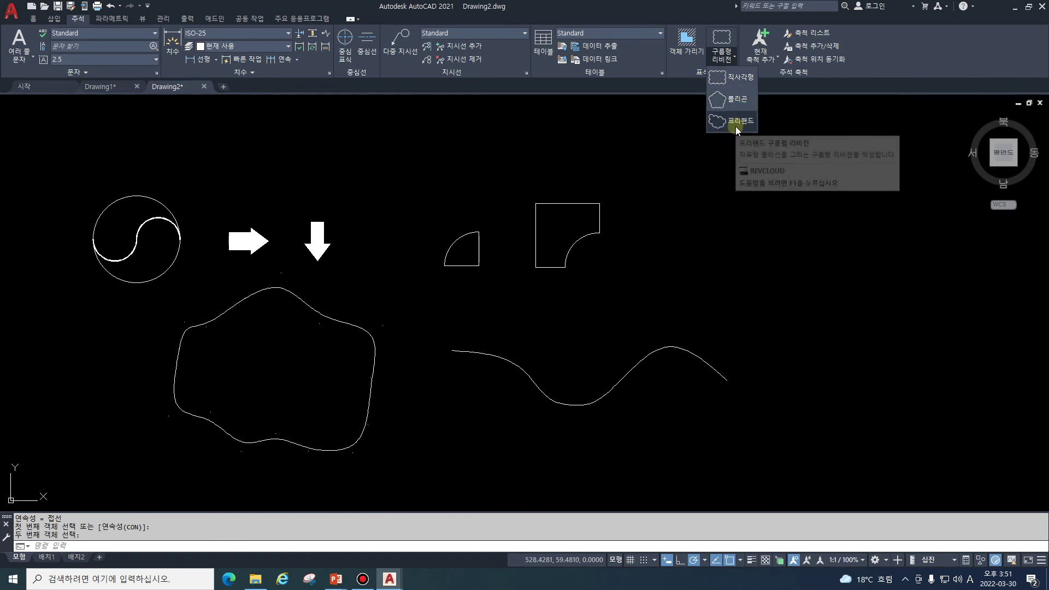
{"action": "left_click", "coordinate": [732, 78]}
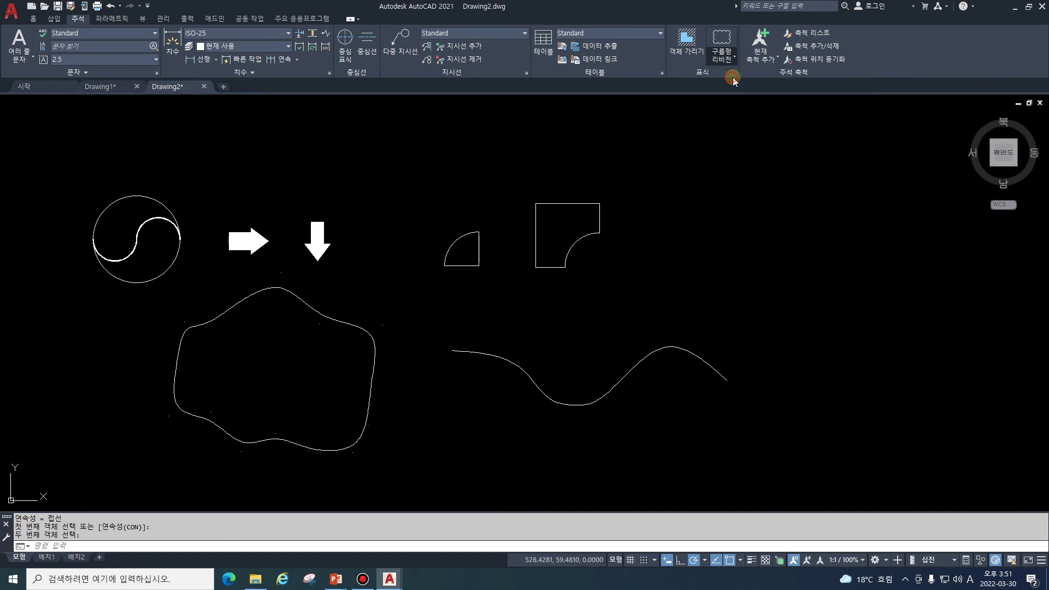
{"action": "left_click", "coordinate": [685, 198]}
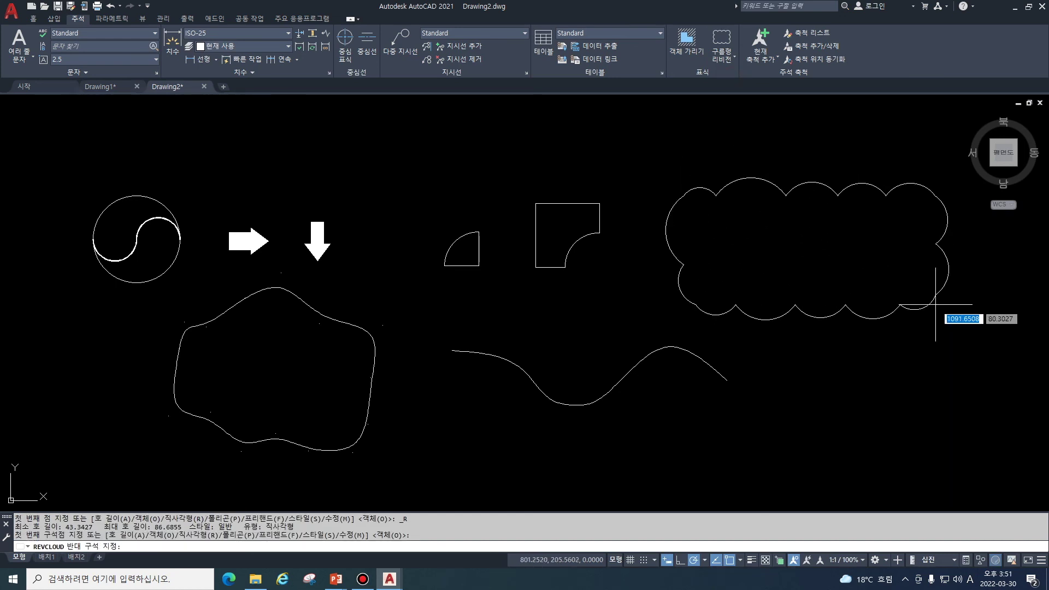
{"action": "left_click", "coordinate": [935, 305]}
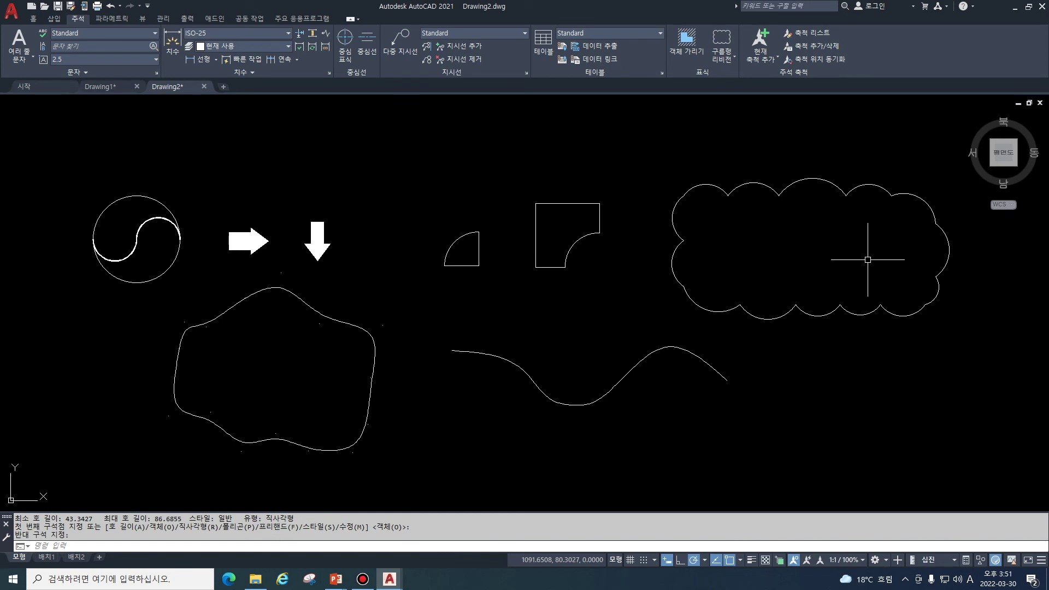
In the Properties palette, change the revision cloud's Arc Length from about 65 to 30.
{"action": "key", "text": "Escape"}
{"action": "key", "text": "ctrl+1"}
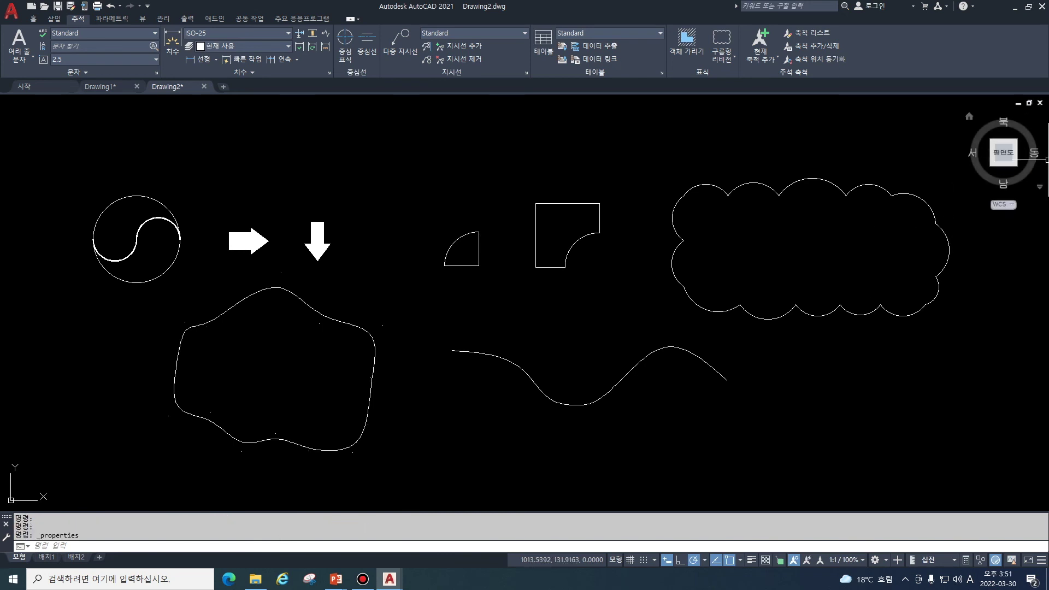
{"action": "mouse_move", "coordinate": [708, 272]}
{"action": "left_mouse_down"}
{"action": "mouse_move", "coordinate": [440, 209]}
{"action": "mouse_move", "coordinate": [368, 173]}
{"action": "left_mouse_up"}
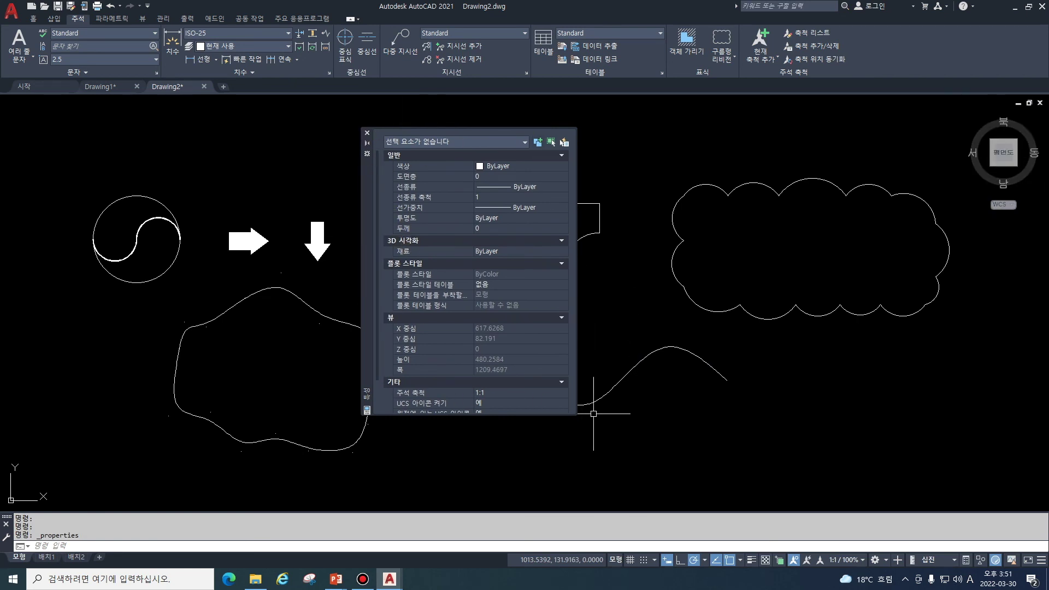
{"action": "left_click_drag", "start_coordinate": [374, 224], "coordinate": [421, 198]}
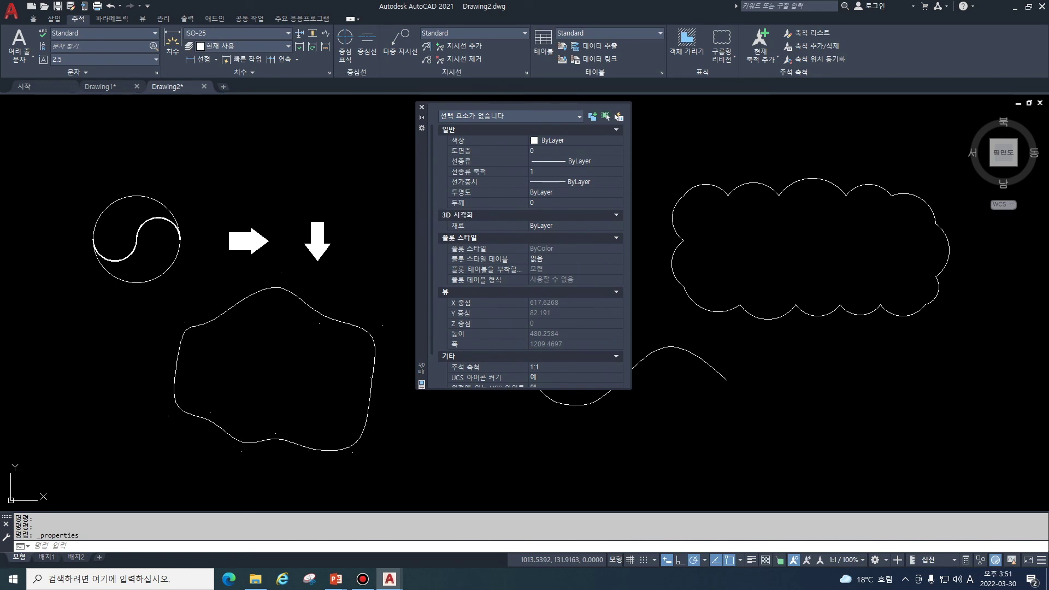
{"action": "left_click", "coordinate": [767, 186]}
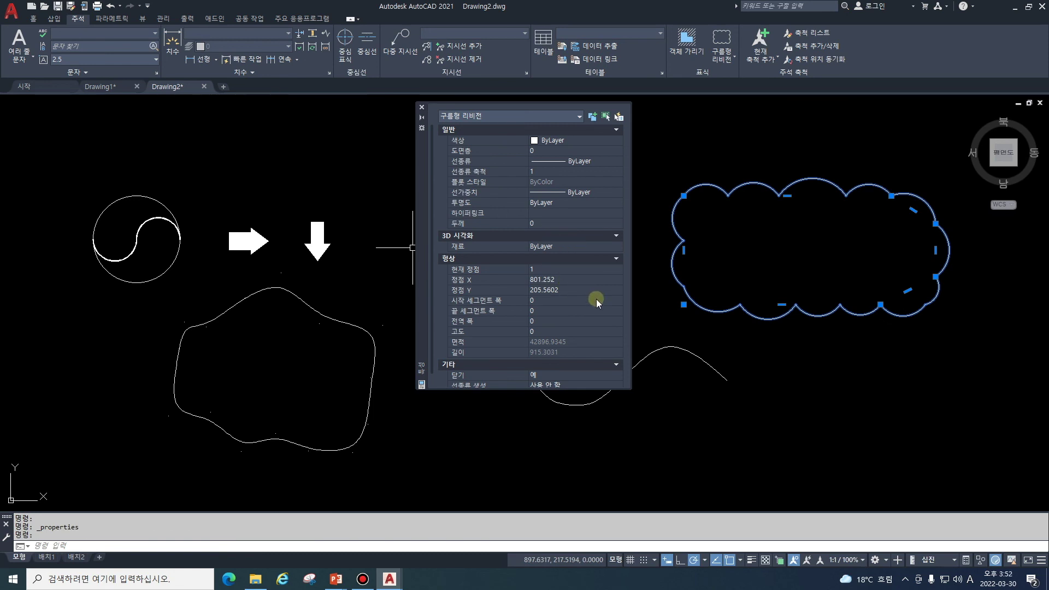
{"action": "scroll", "coordinate": [596, 300], "scroll_direction": "down", "scroll_amount": 2}
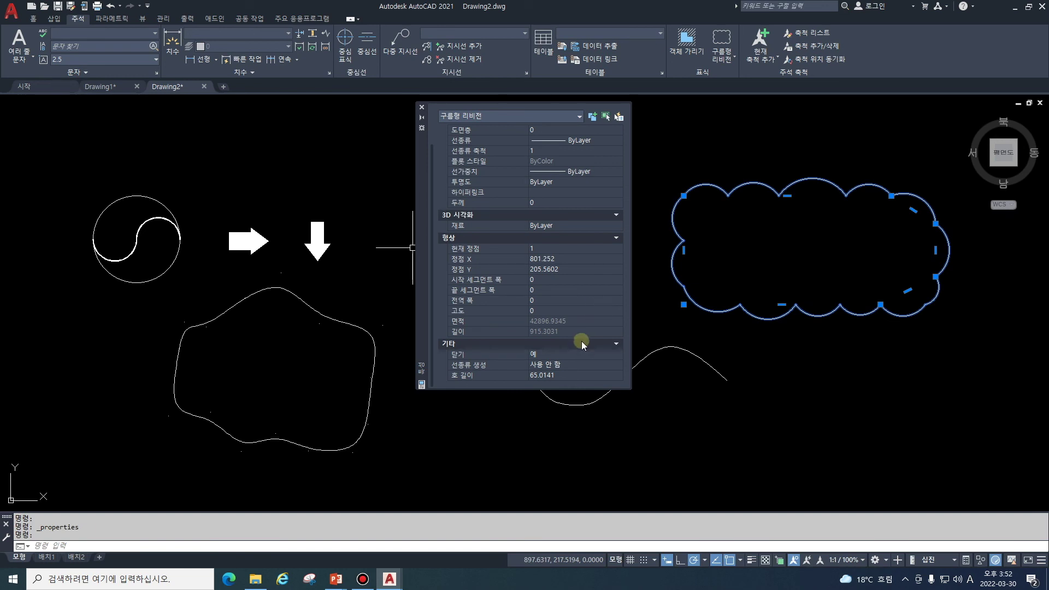
{"action": "left_click", "coordinate": [561, 376]}
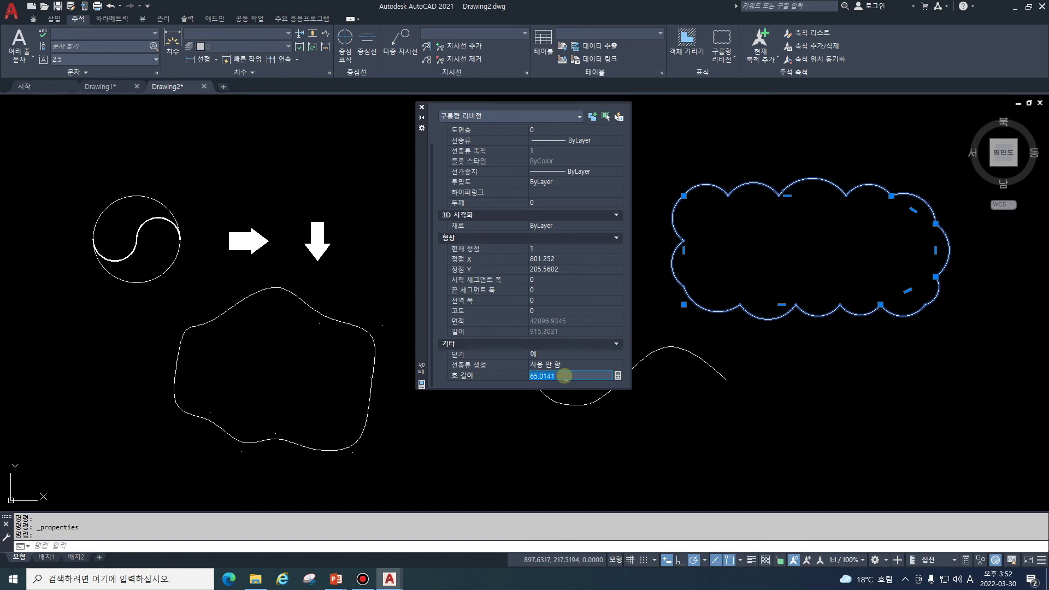
{"action": "type", "text": "30"}
{"action": "key", "text": "Return"}
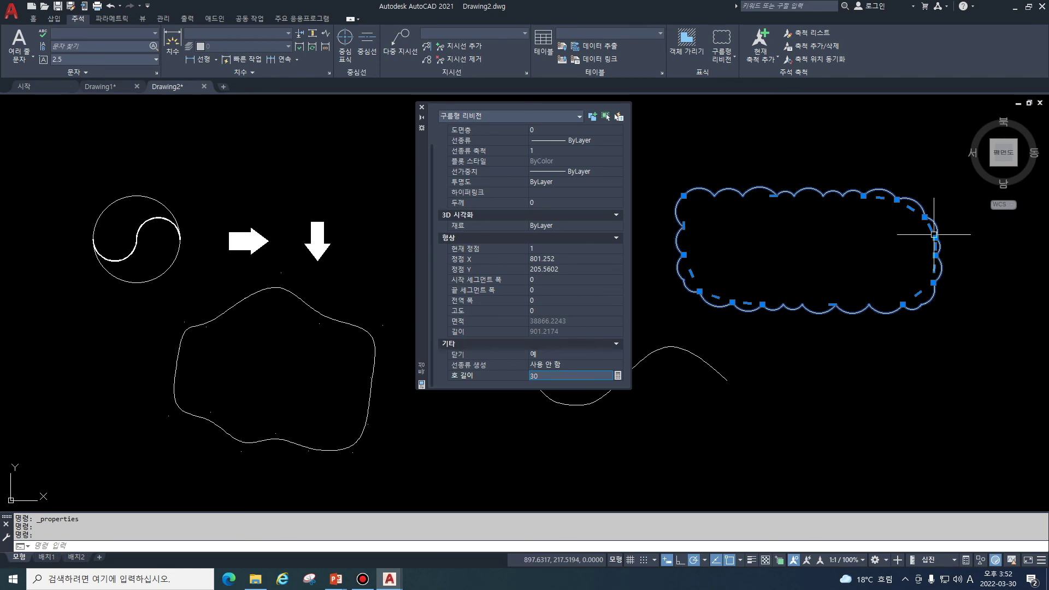
Stretch the cloud's top, lower-left, bottom and top-left vertices into a rounder oval, then close Properties.
{"action": "left_click", "coordinate": [925, 217]}
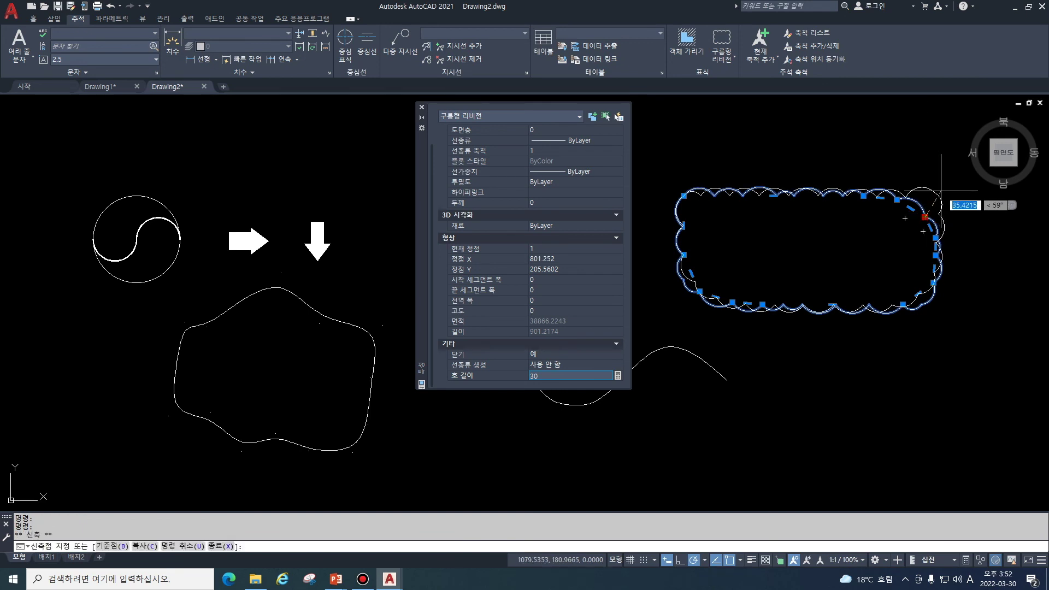
{"action": "left_click", "coordinate": [875, 195]}
{"action": "left_click", "coordinate": [860, 185]}
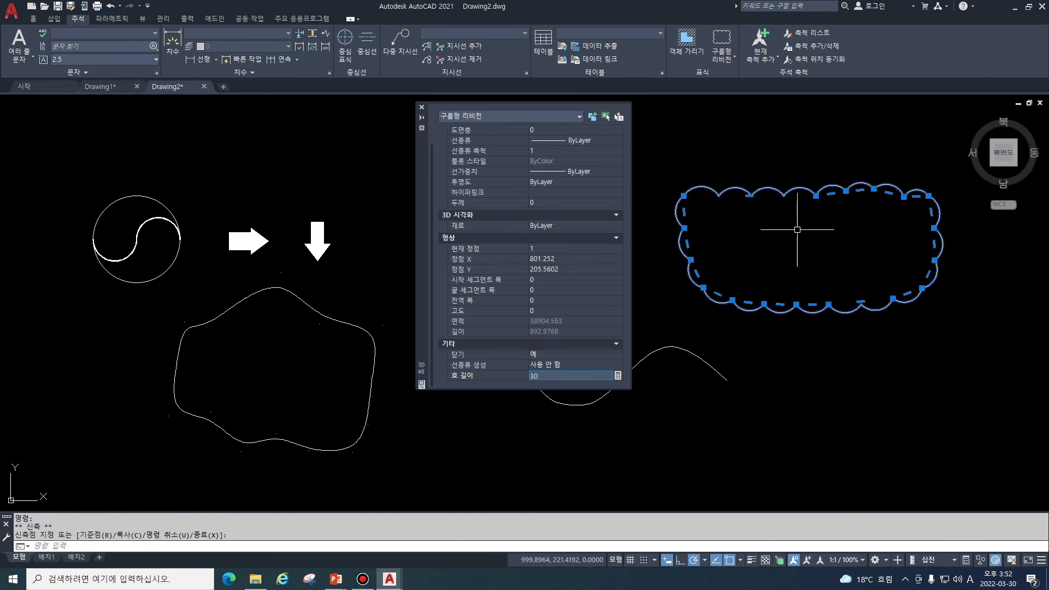
{"action": "left_click", "coordinate": [688, 299]}
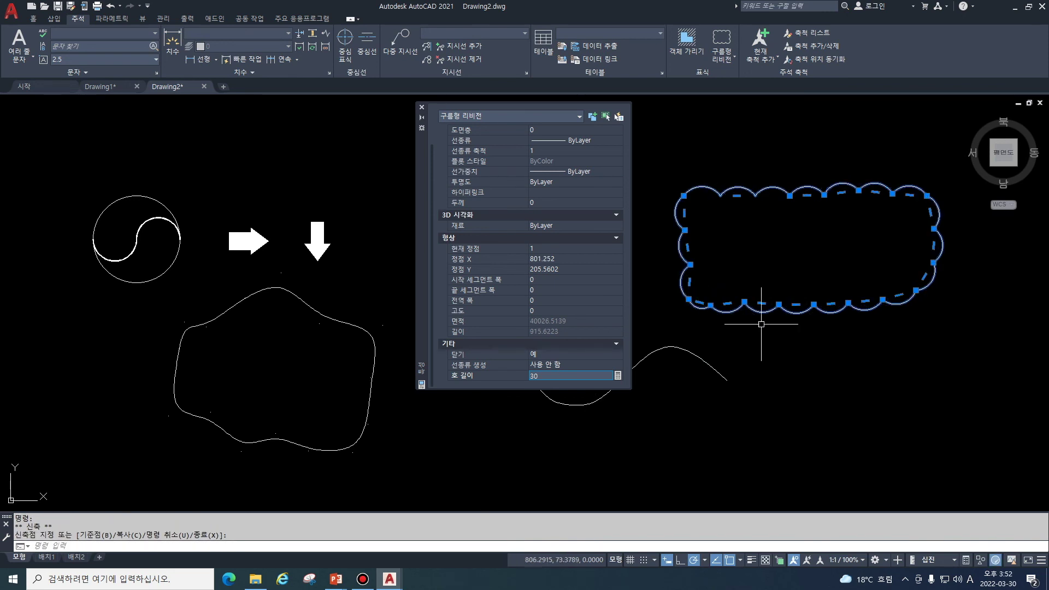
{"action": "left_click", "coordinate": [814, 303]}
{"action": "left_click", "coordinate": [820, 327]}
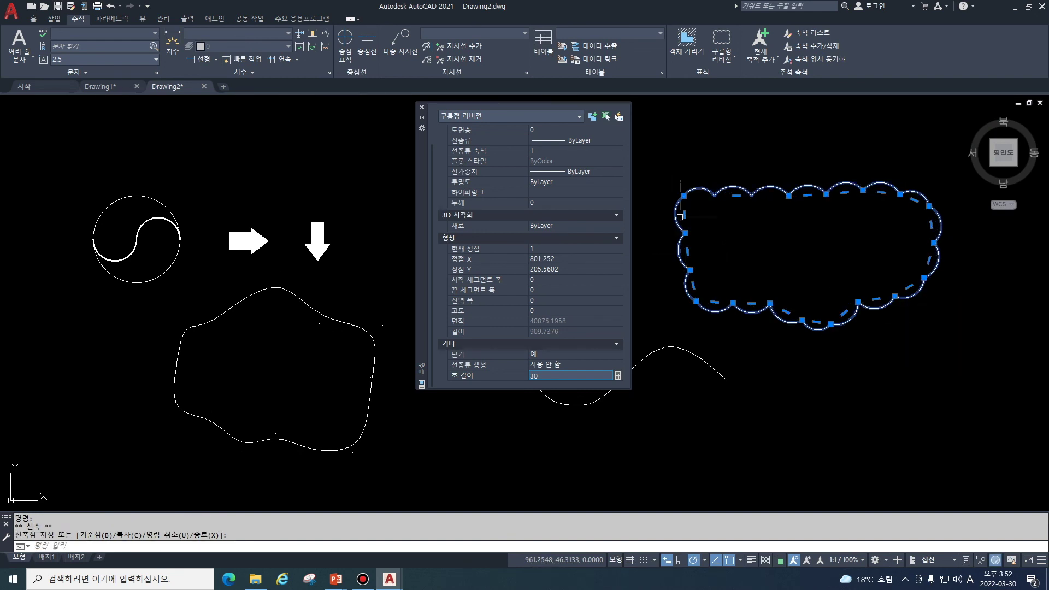
{"action": "left_click", "coordinate": [683, 195]}
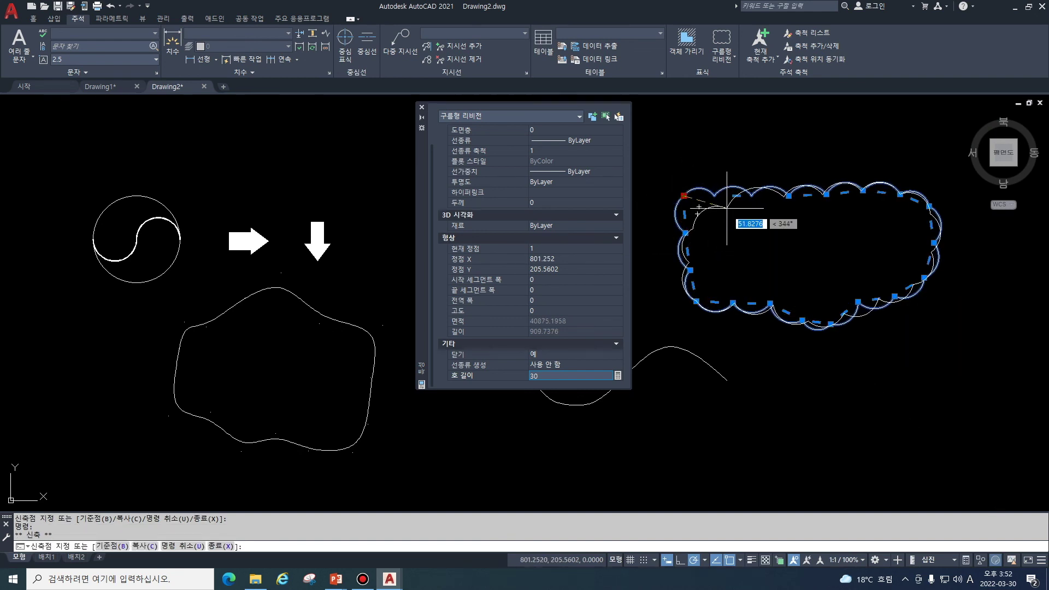
{"action": "left_click", "coordinate": [727, 212]}
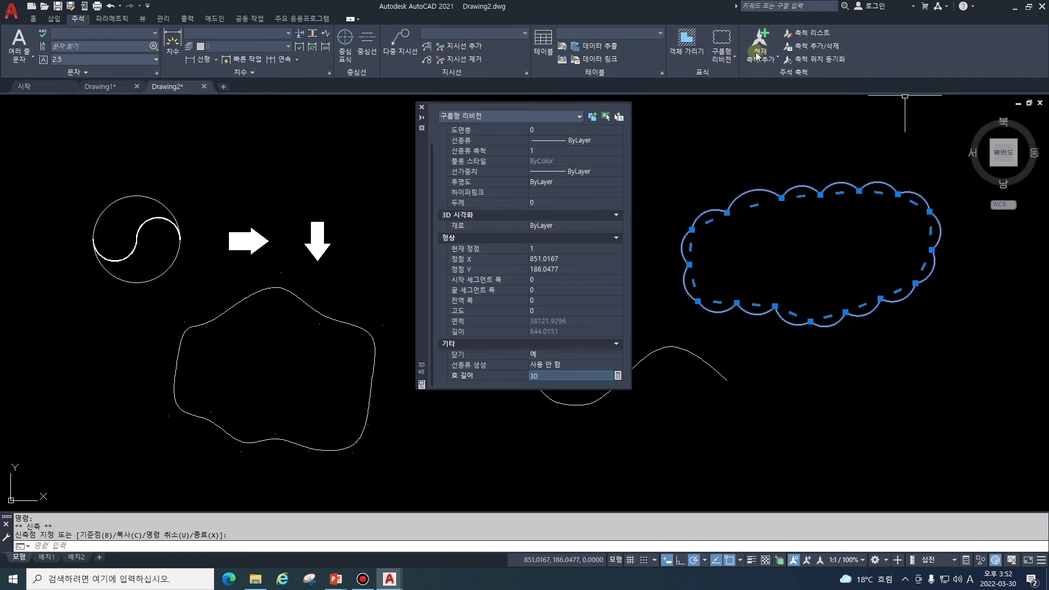
{"action": "left_click", "coordinate": [422, 108]}
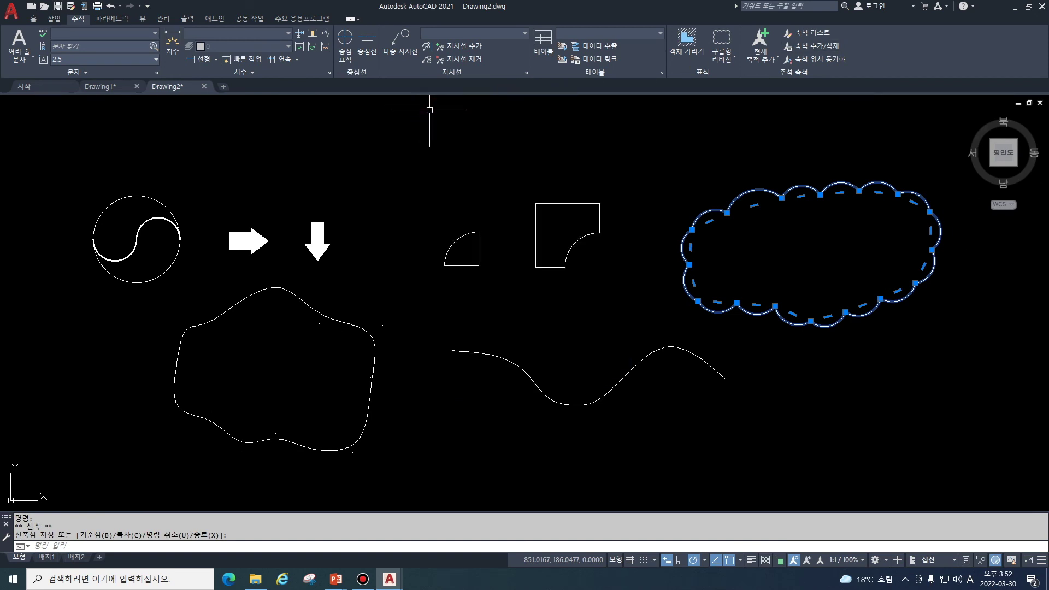